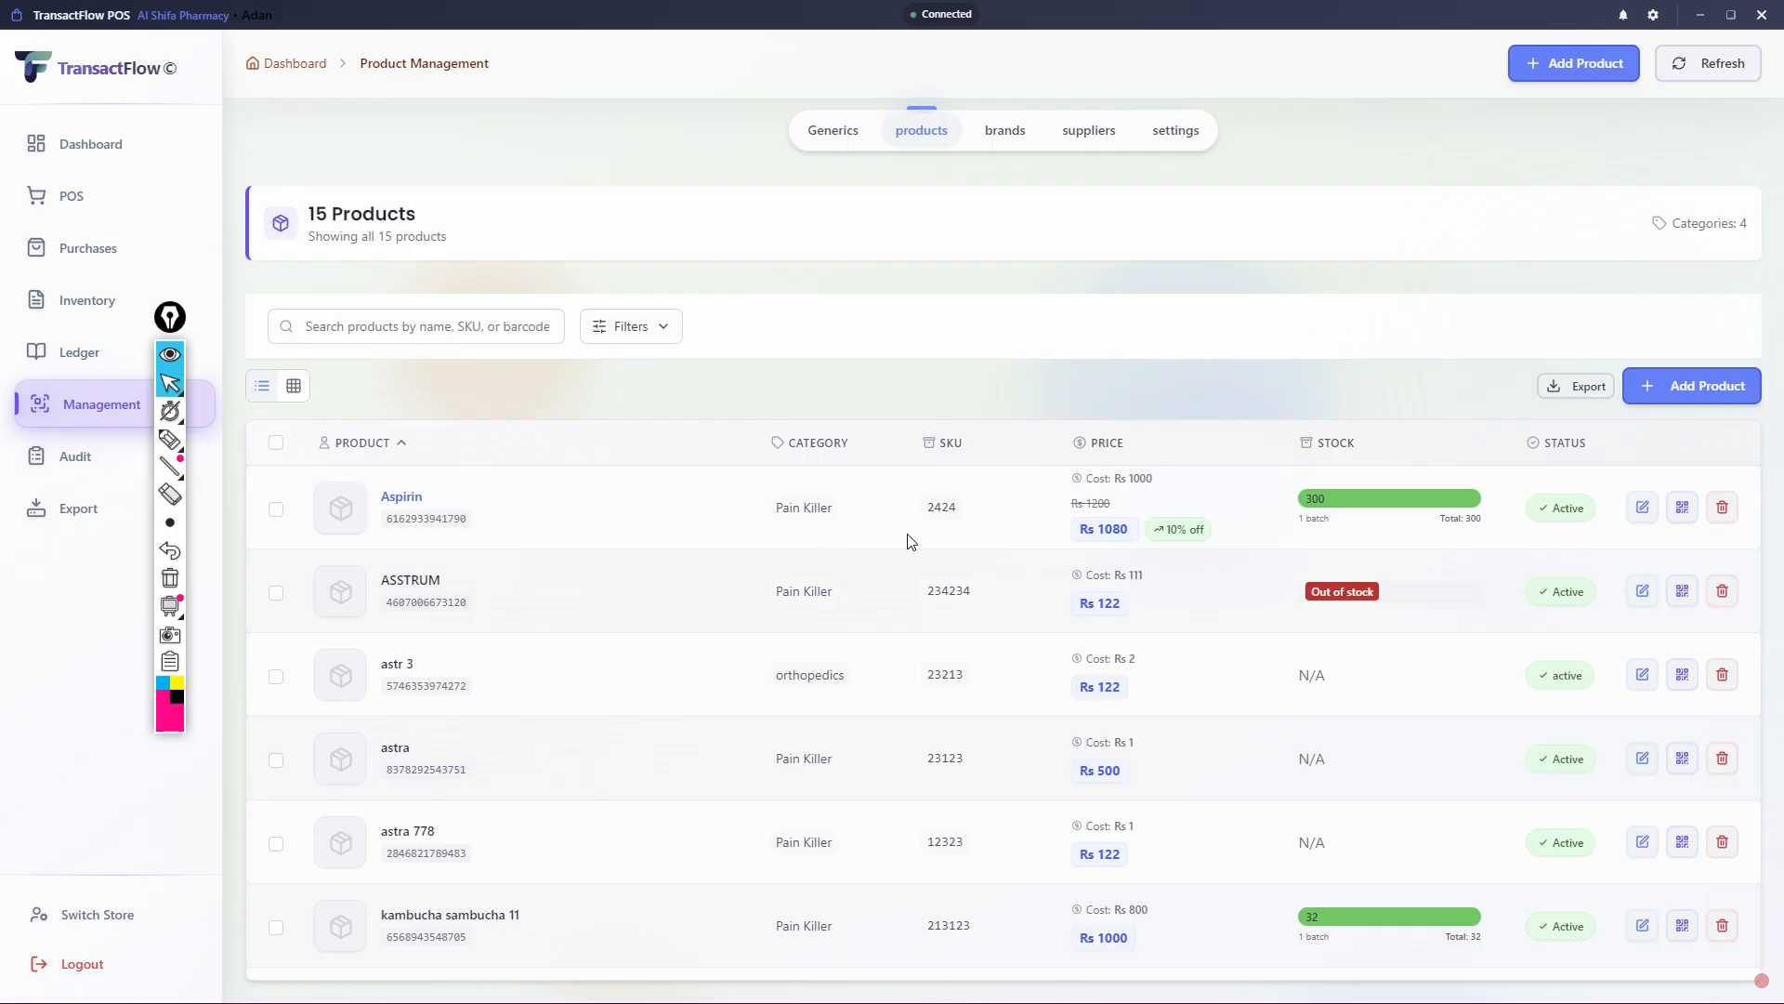
- Move the annotation toolbar lower beside the navigation sidebar and outline the POS entry with the pink pen
left_click_drag(170, 317, 236, 492)
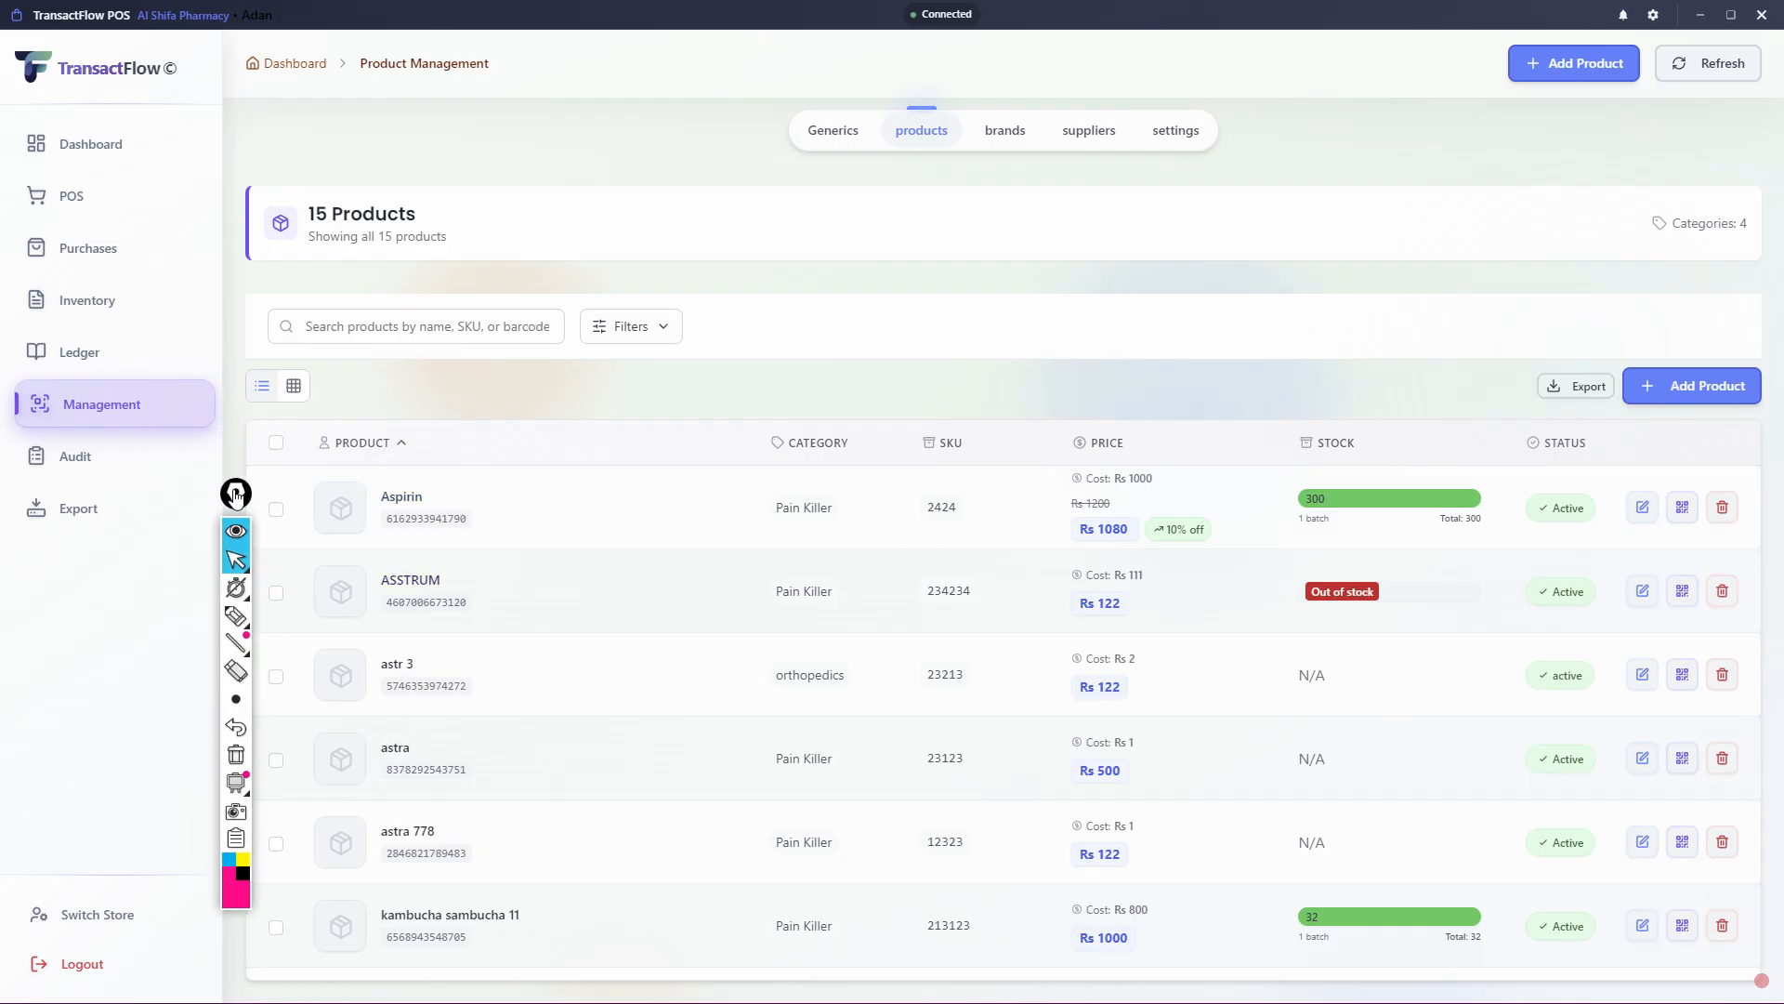
left_click(236, 615)
mouse_move(103, 172)
left_mouse_down()
mouse_move(103, 216)
mouse_move(25, 221)
mouse_move(37, 174)
mouse_move(103, 173)
left_mouse_up()
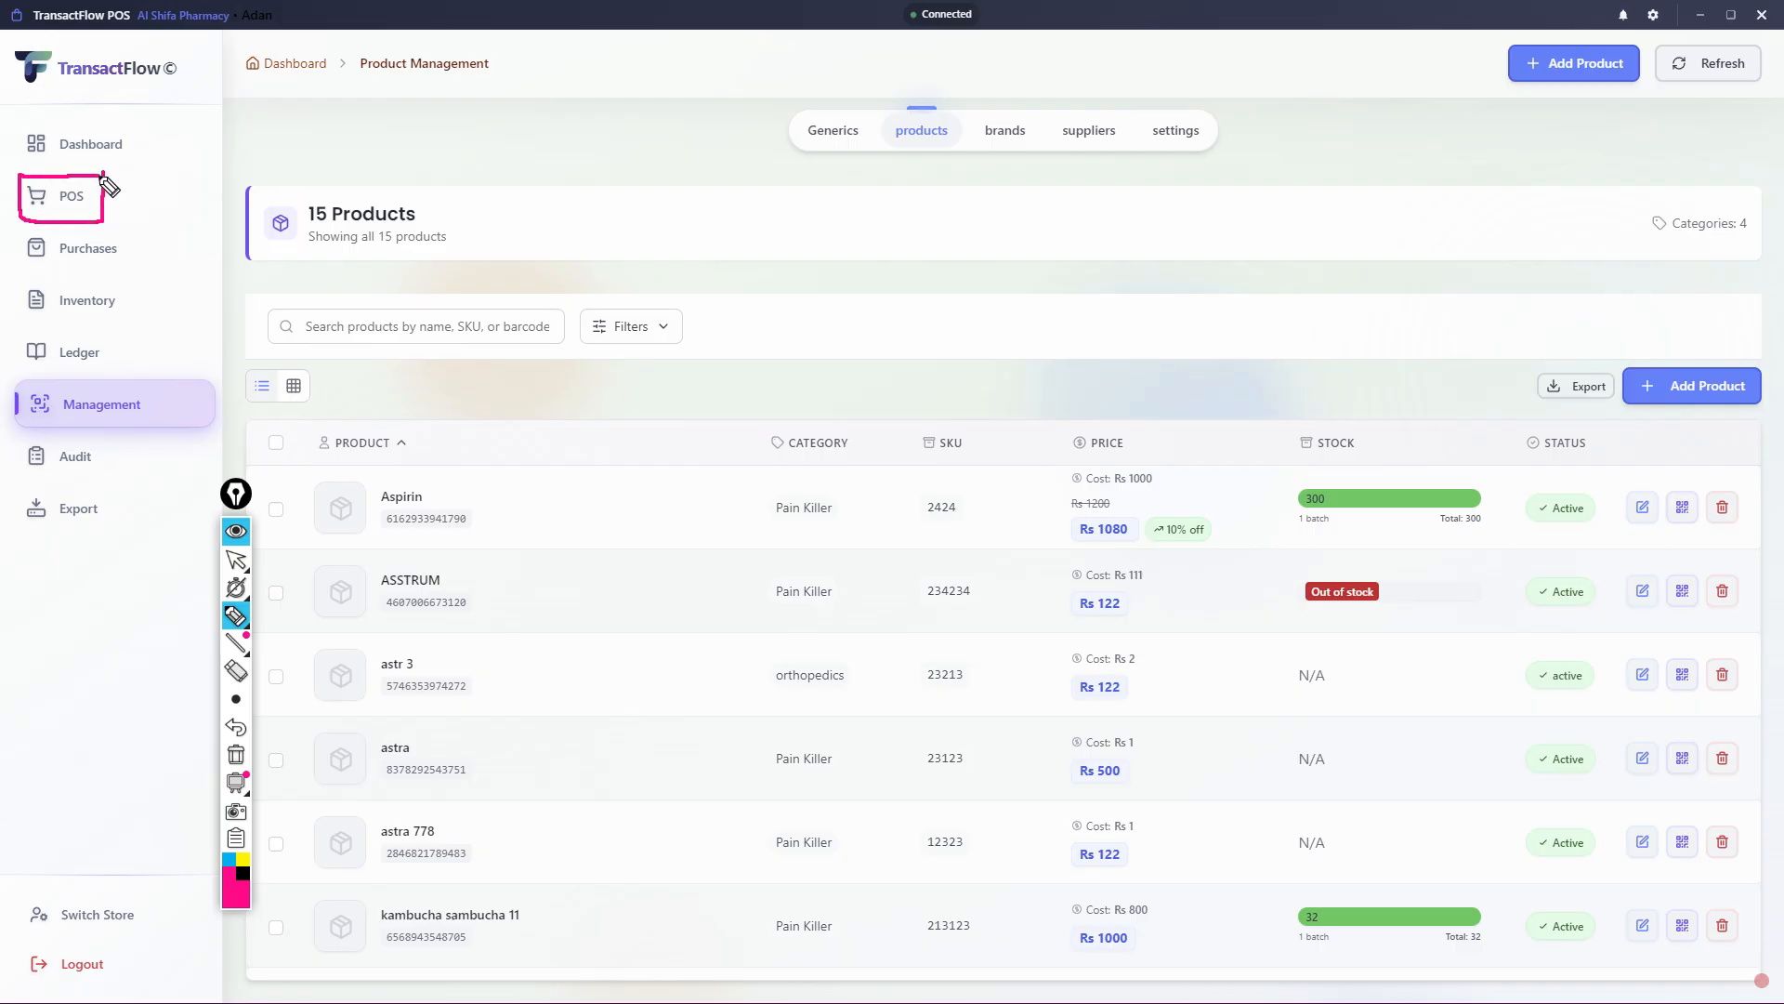
left_click(236, 560)
- Open the POS page and clear the pen outline around its navigation entry
left_click(75, 196)
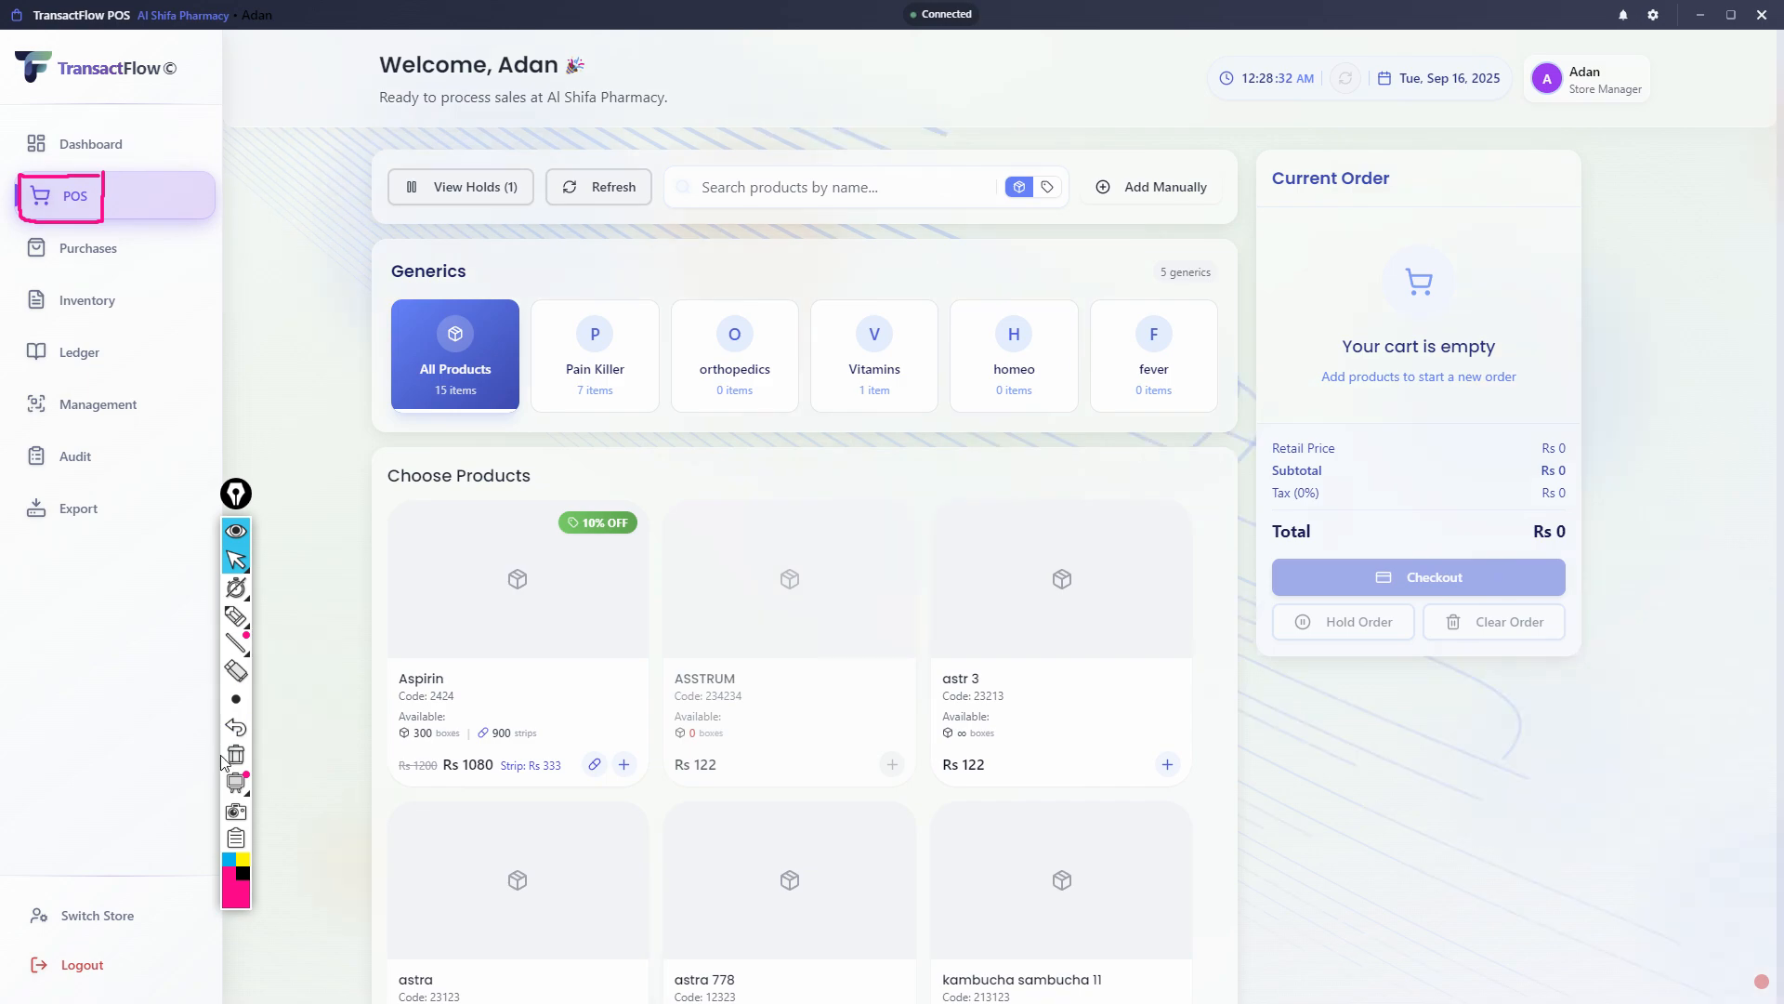
left_click(236, 757)
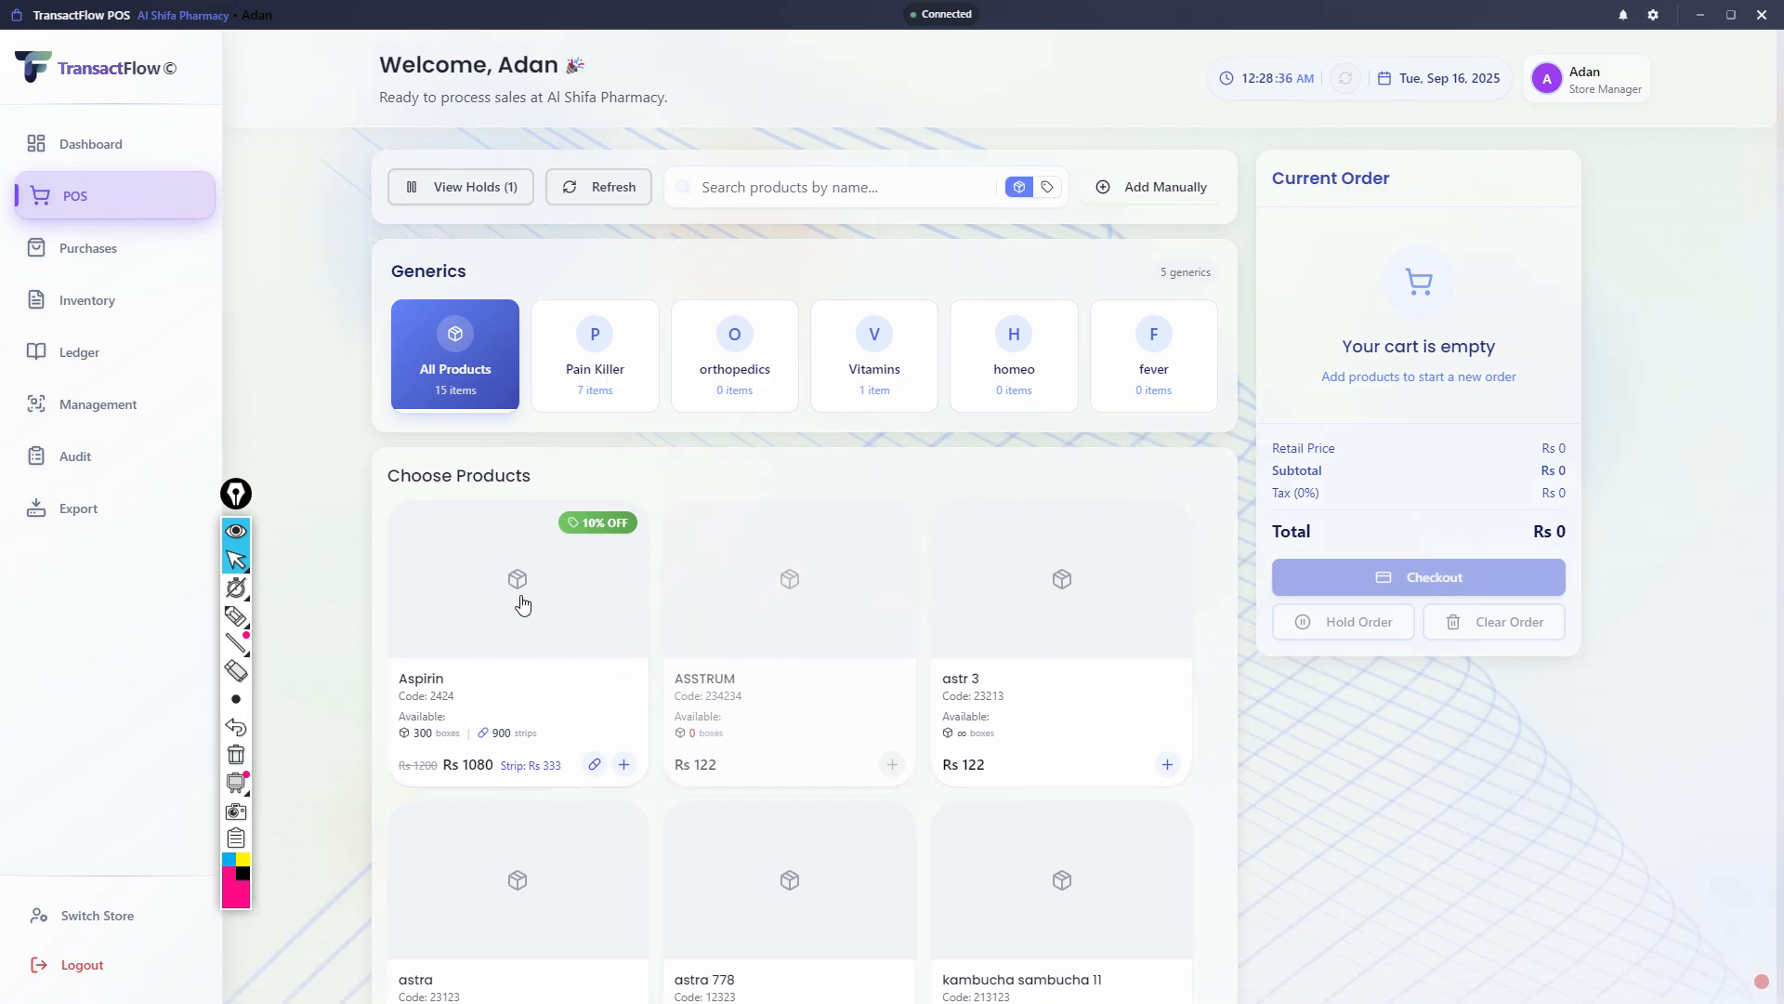
scroll(1078, 651, "down", 4)
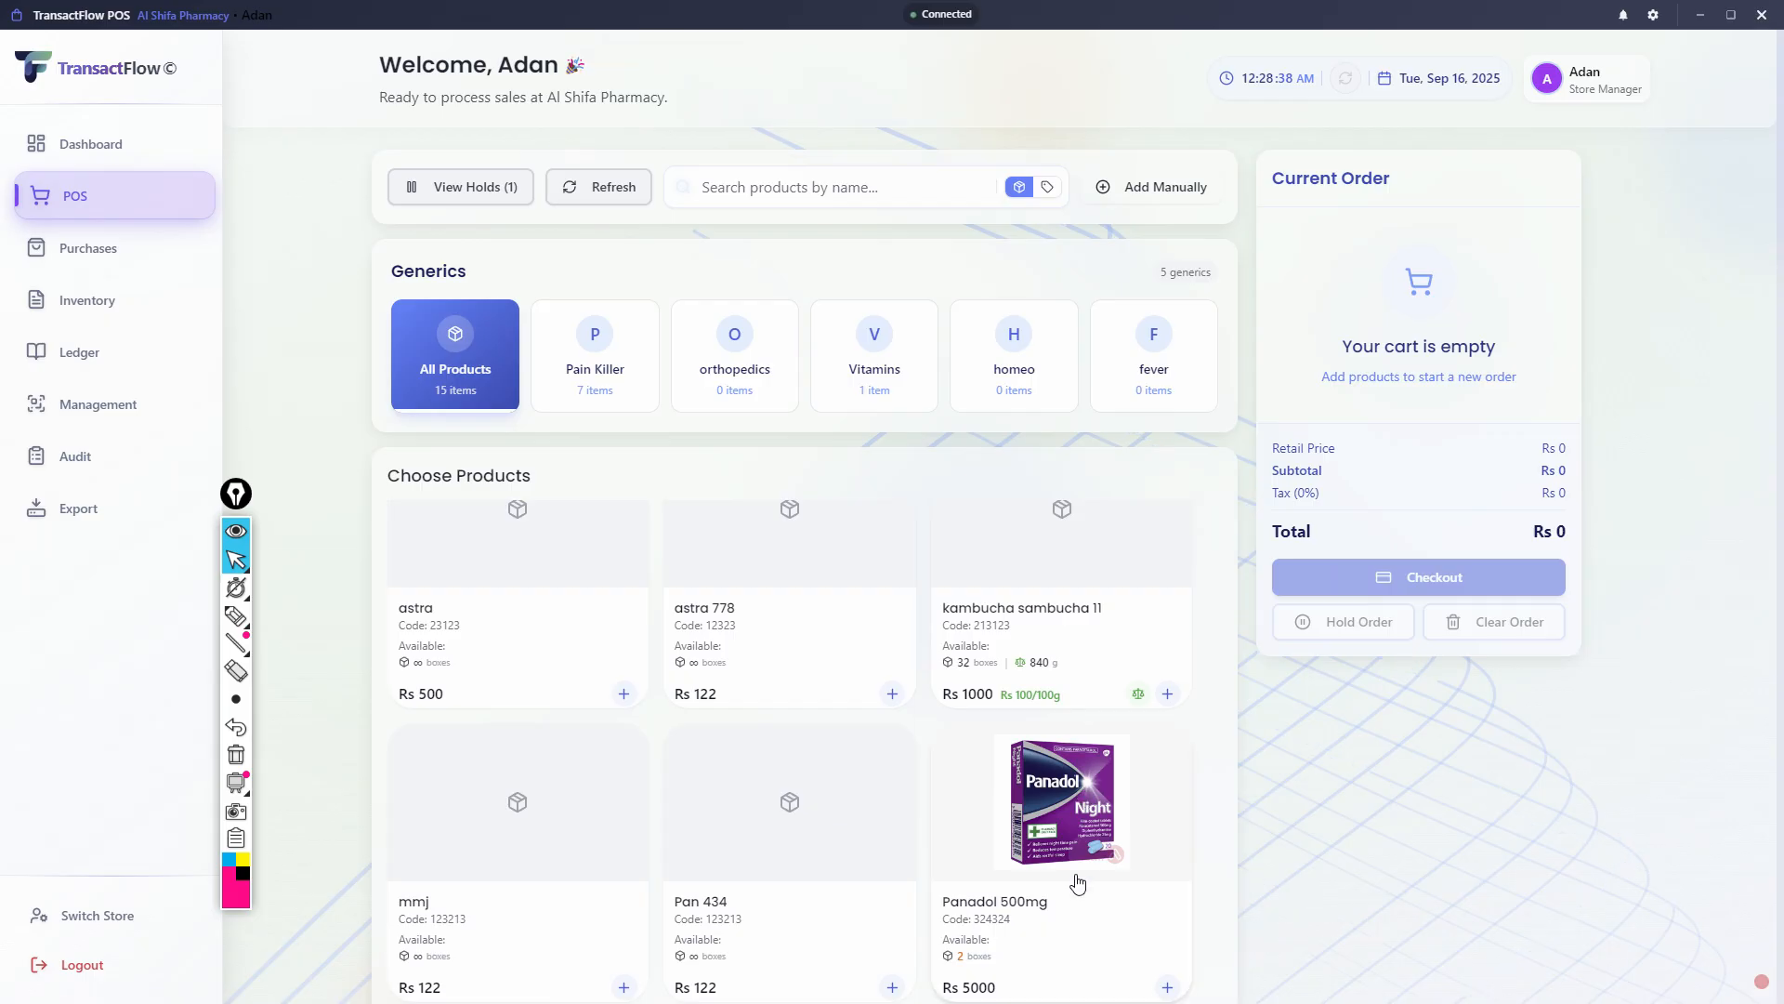
scroll(1076, 883, "up", 4)
- Try to outline the available boxes and strips on the Aspirin product card with the pen
mouse_move(239, 600)
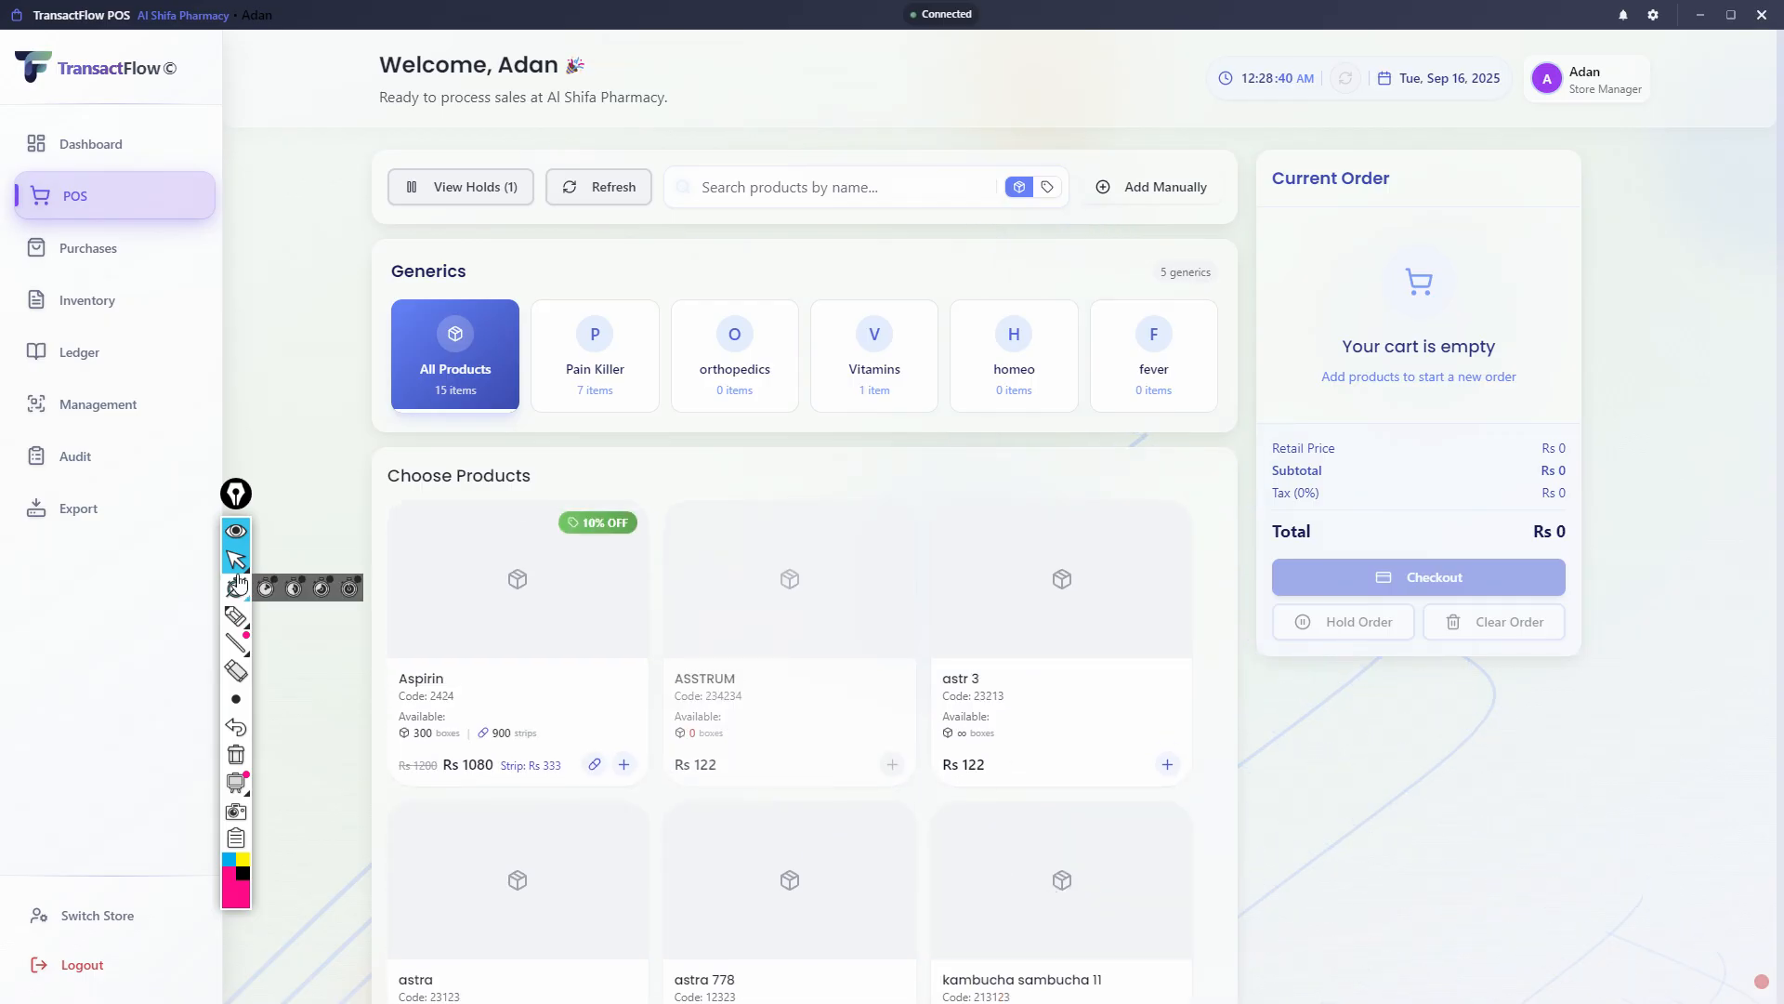
left_click(240, 616)
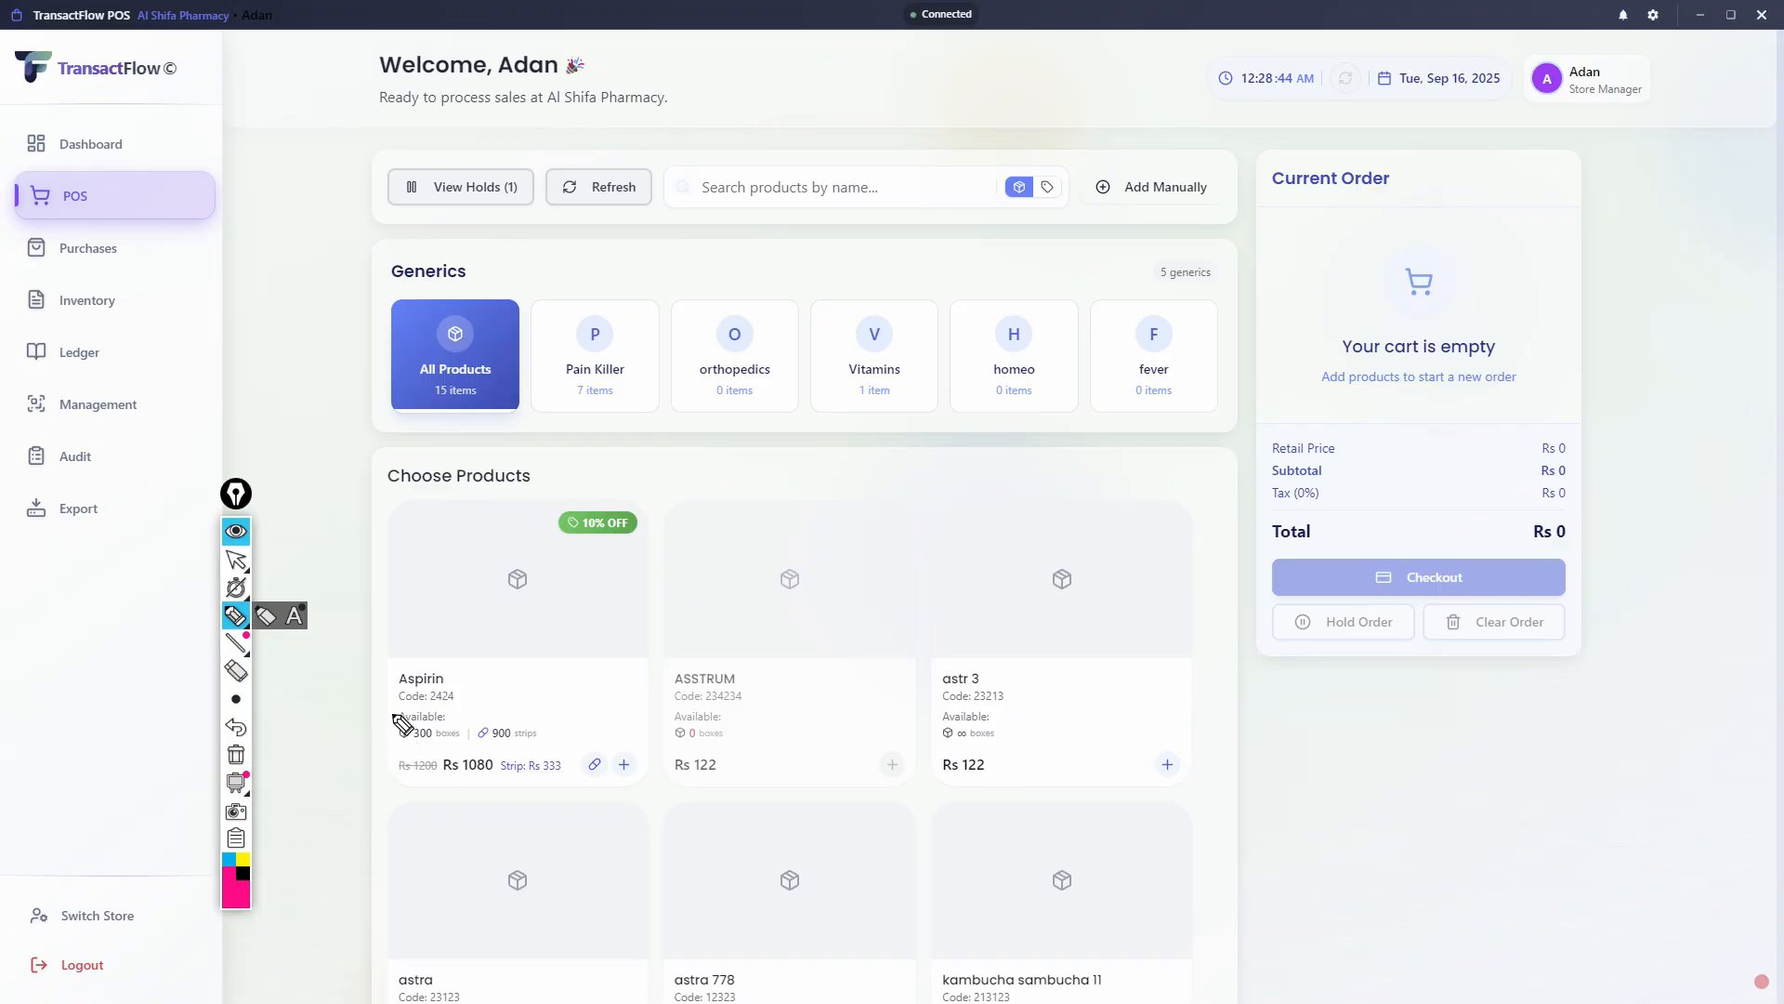
left_click_drag(393, 713, 402, 754)
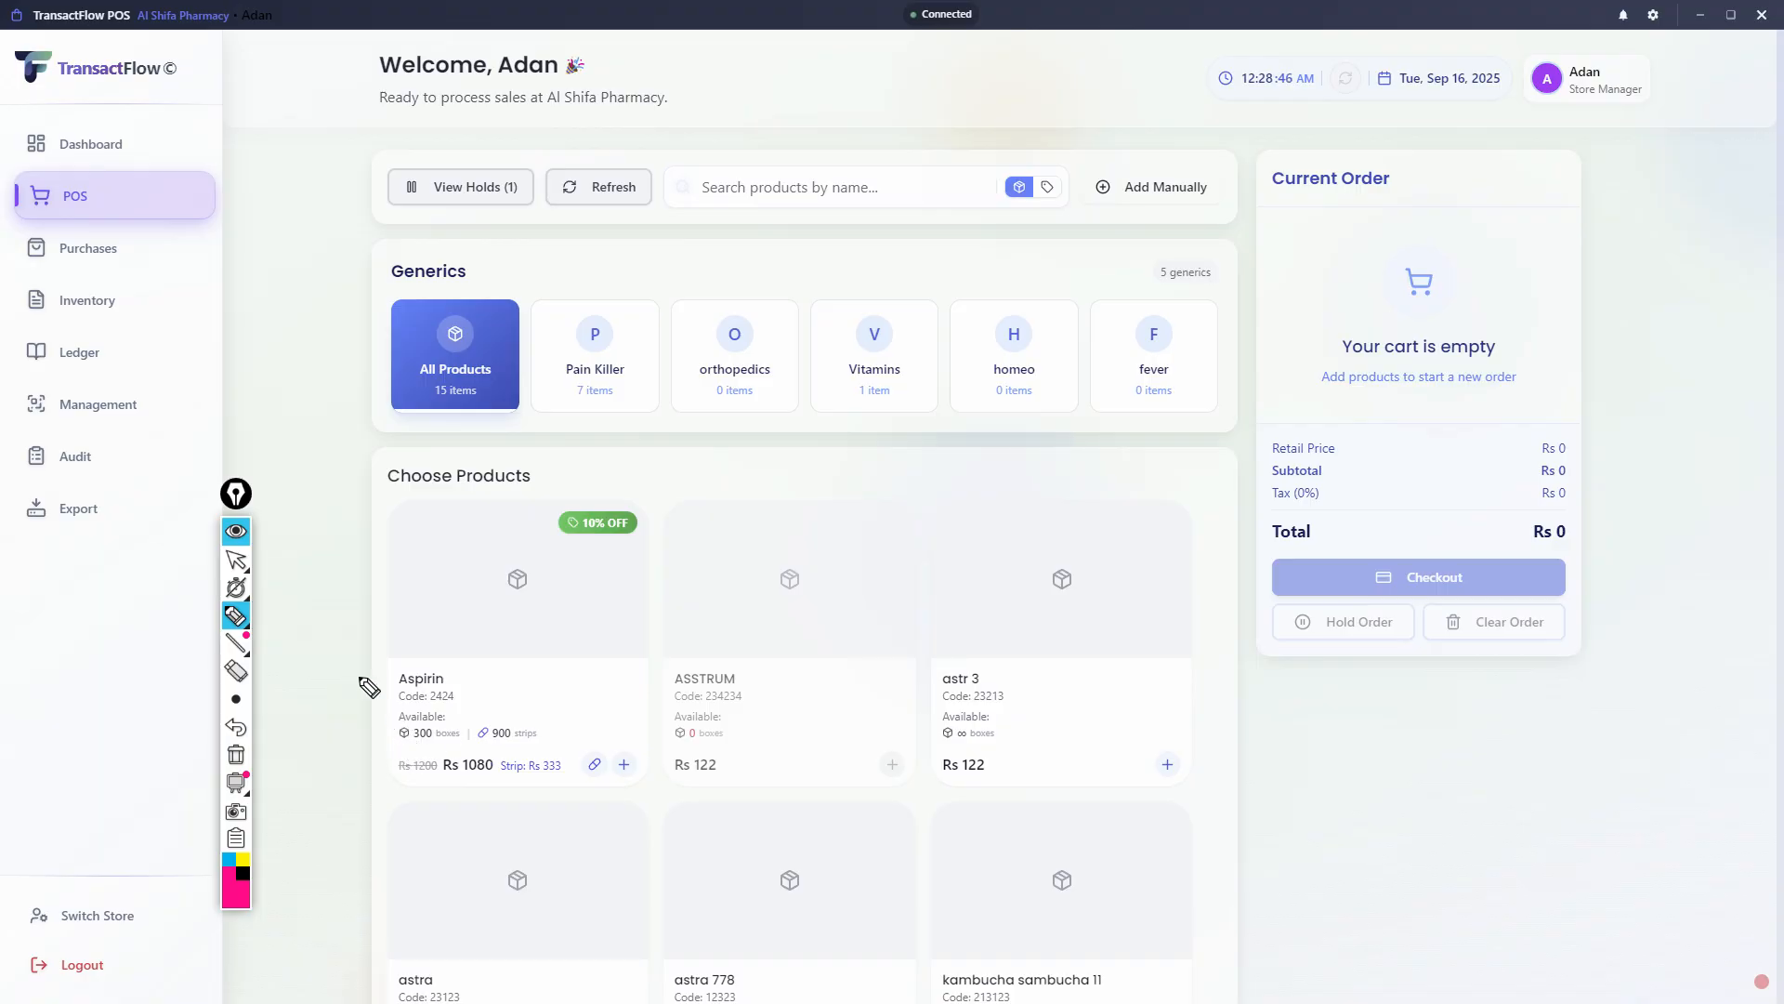
left_click(236, 559)
- Search the POS products by name for "panadol"
scroll(396, 814, "down", 1)
scroll(396, 814, "down", 3)
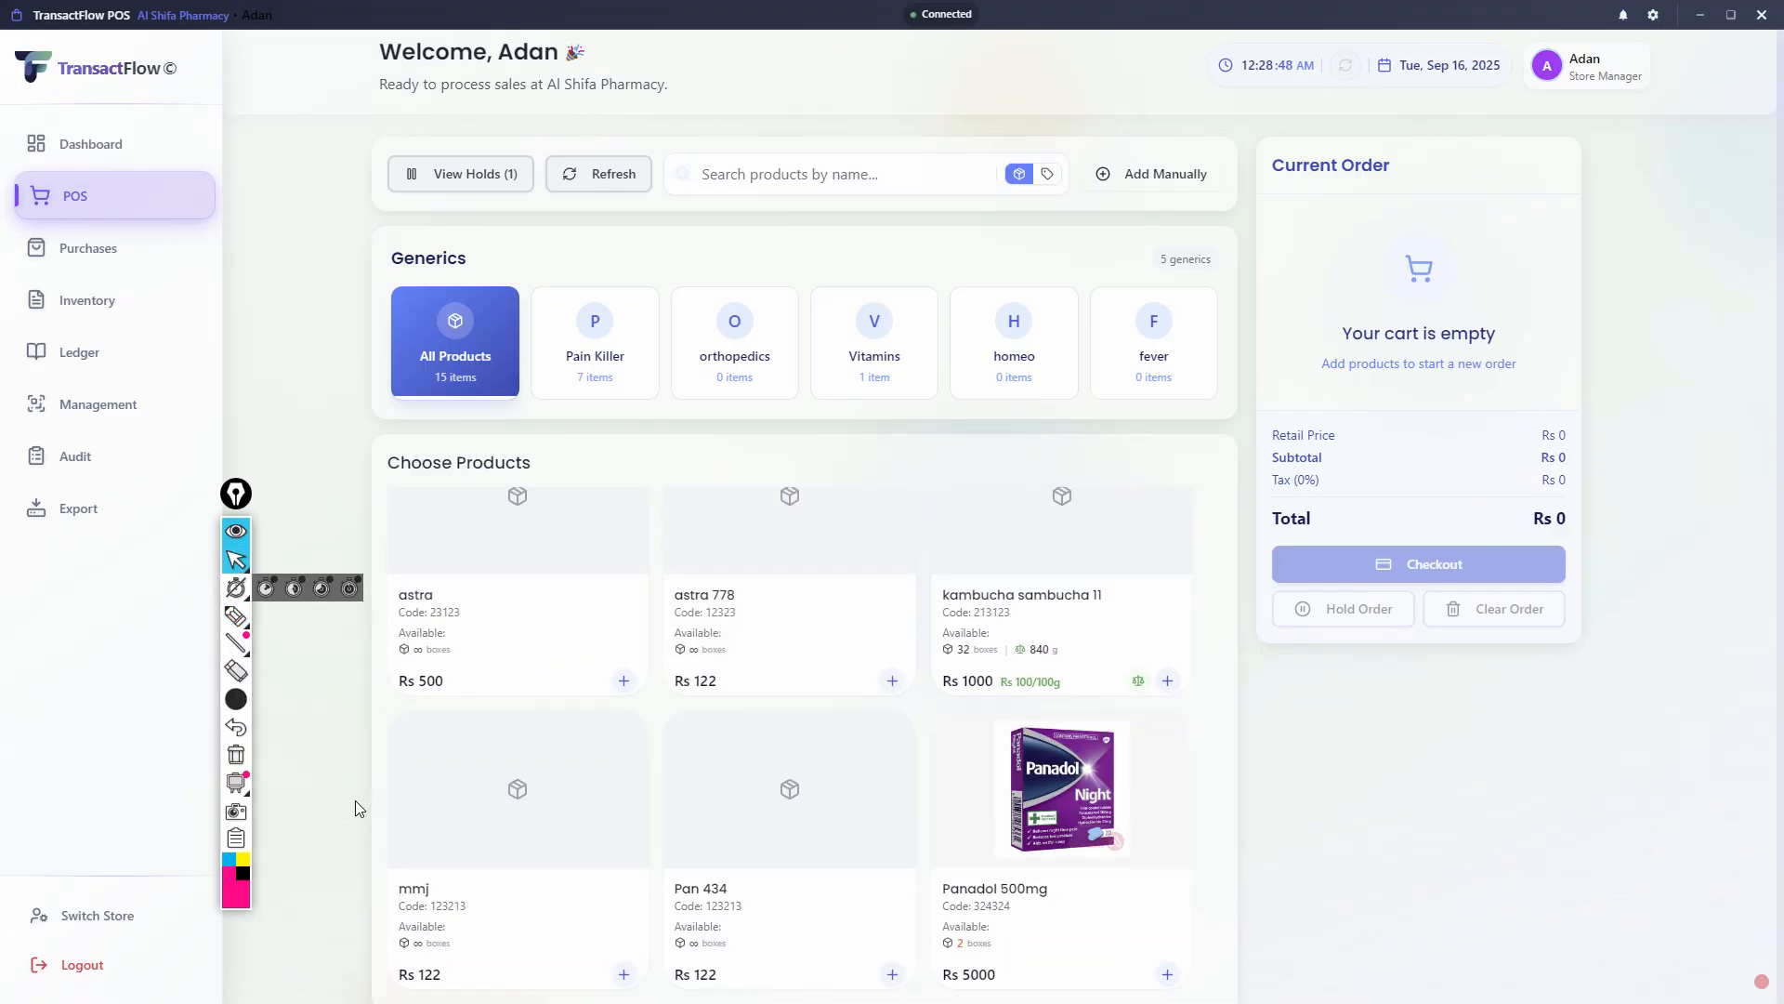
scroll(470, 841, "up", 2)
scroll(473, 841, "up", 1)
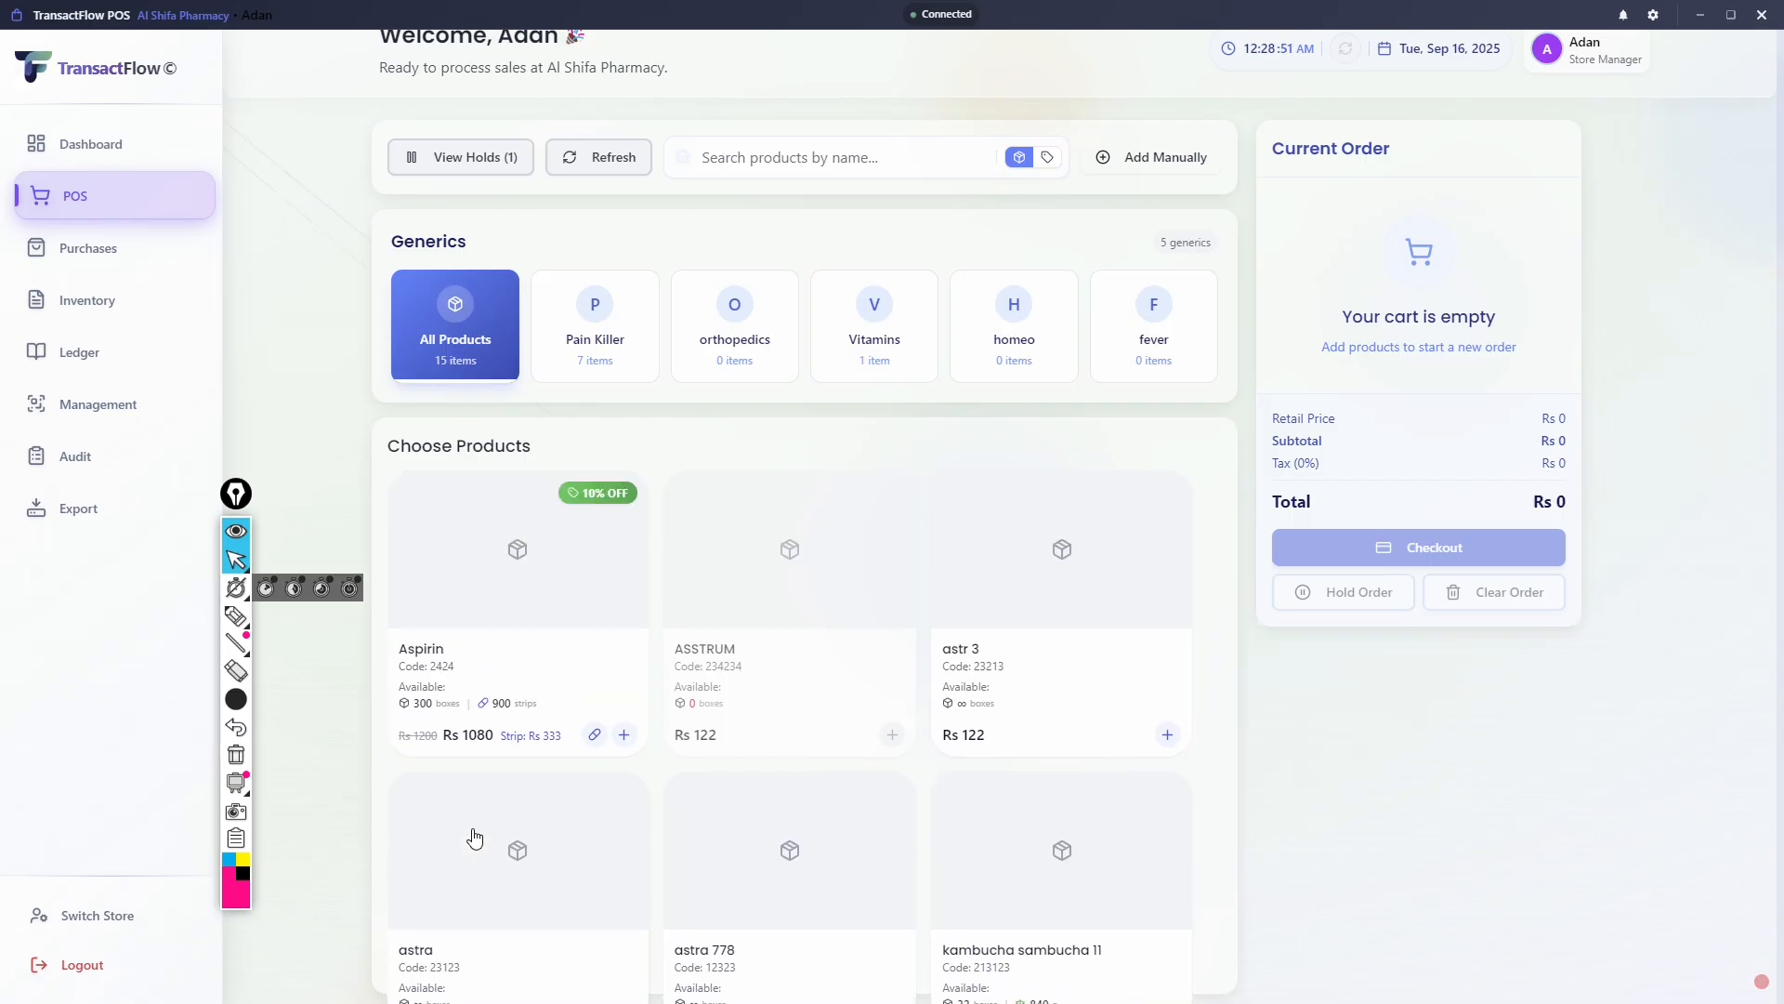
left_click(744, 158)
type("panadol")
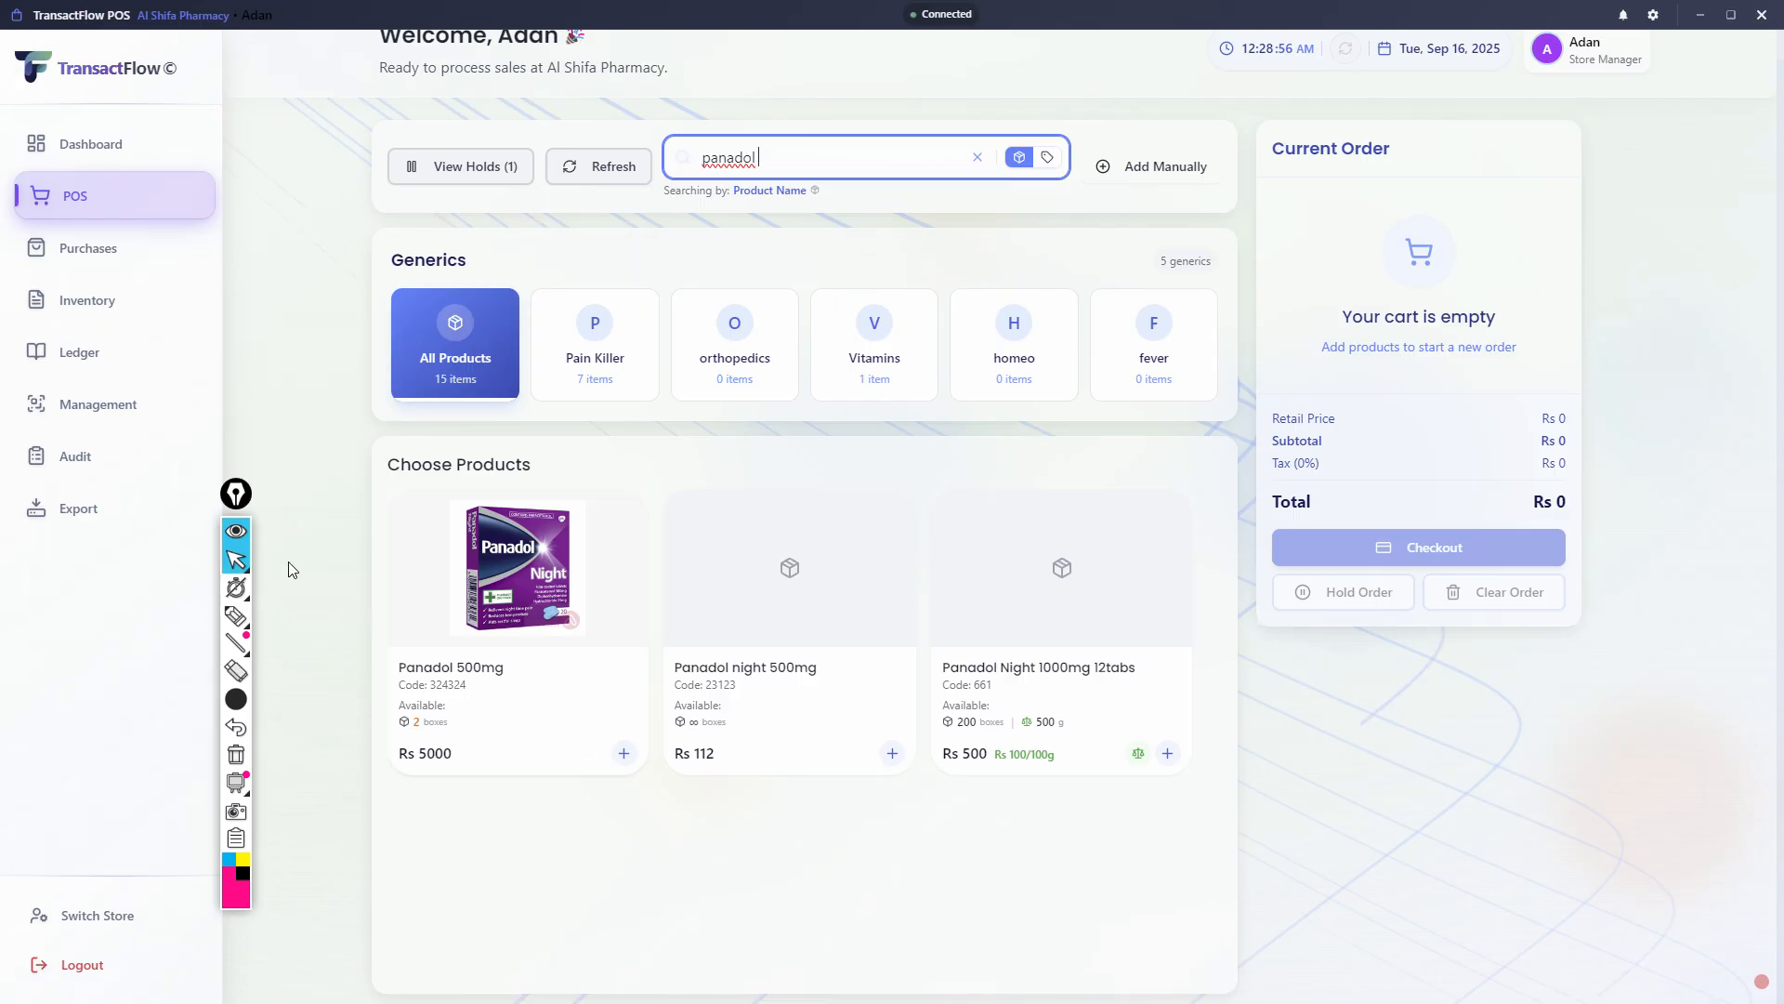
- Mark the availability of Panadol Night 1000mg 12tabs with the pen and undo the last annotation changes
left_click(237, 615)
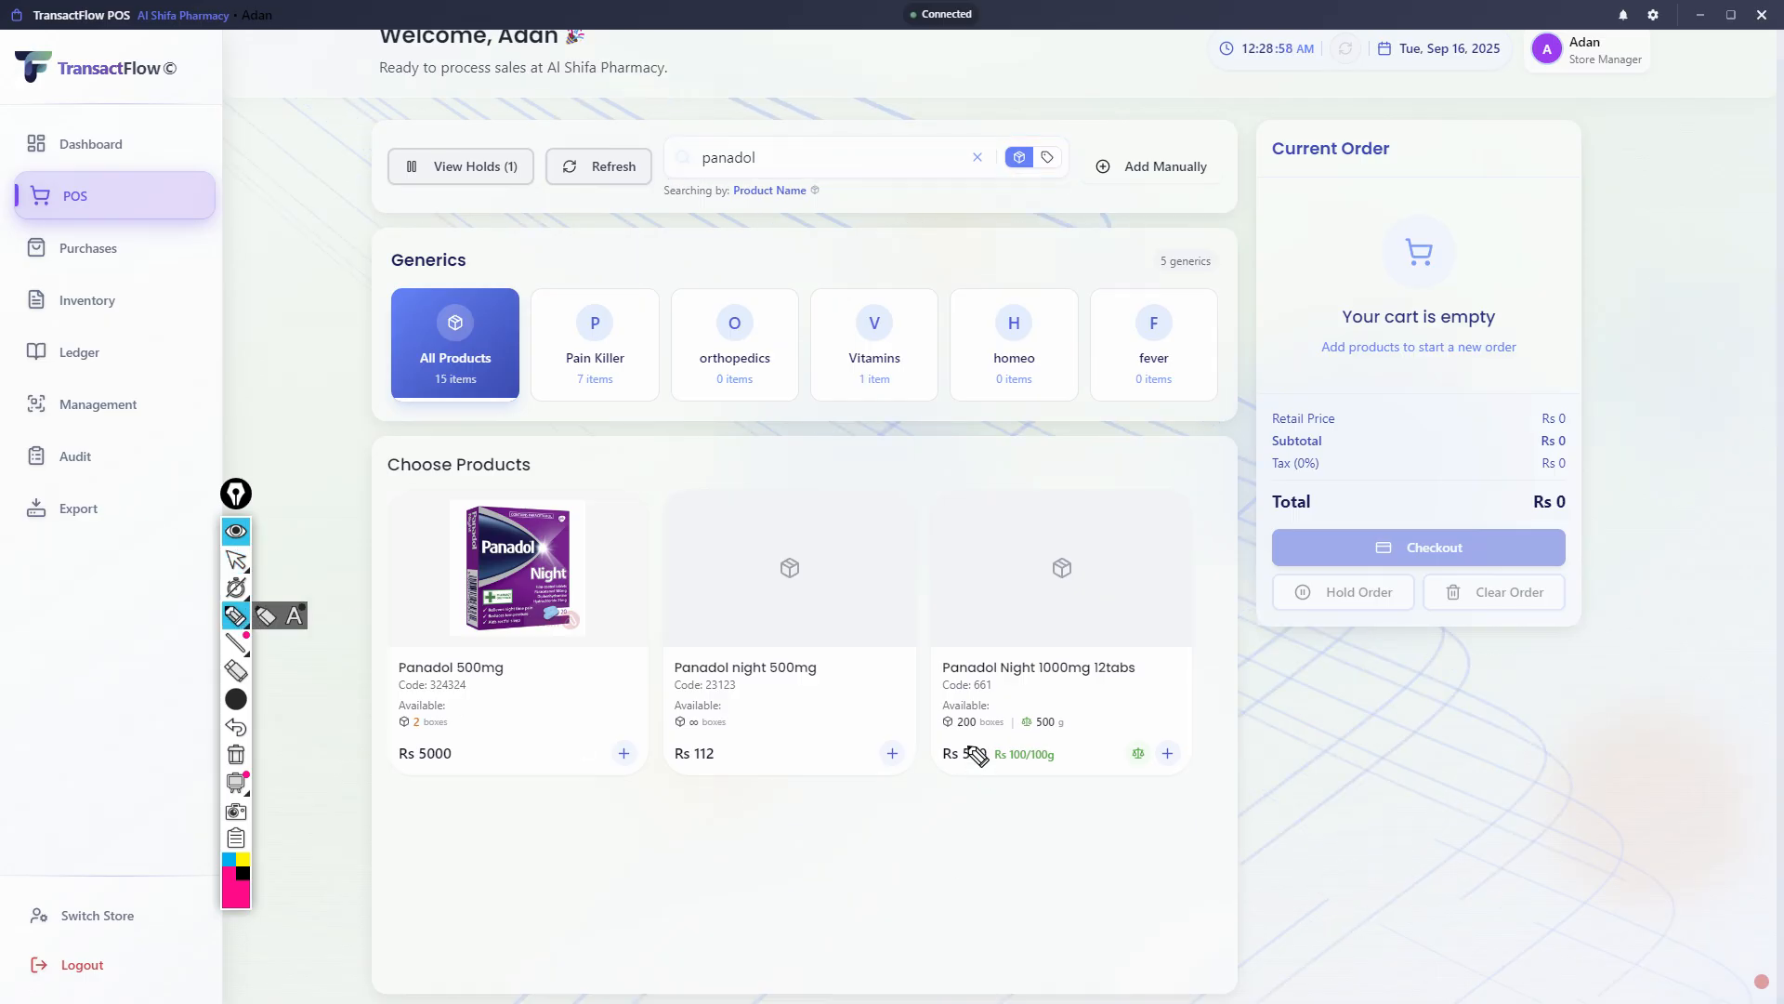
left_click_drag(939, 717, 940, 738)
key("ctrl+z")
key("ctrl+z")
- Set the pen to its smallest size and mark the availability line of Panadol Night 1000mg 12tabs
mouse_move(233, 644)
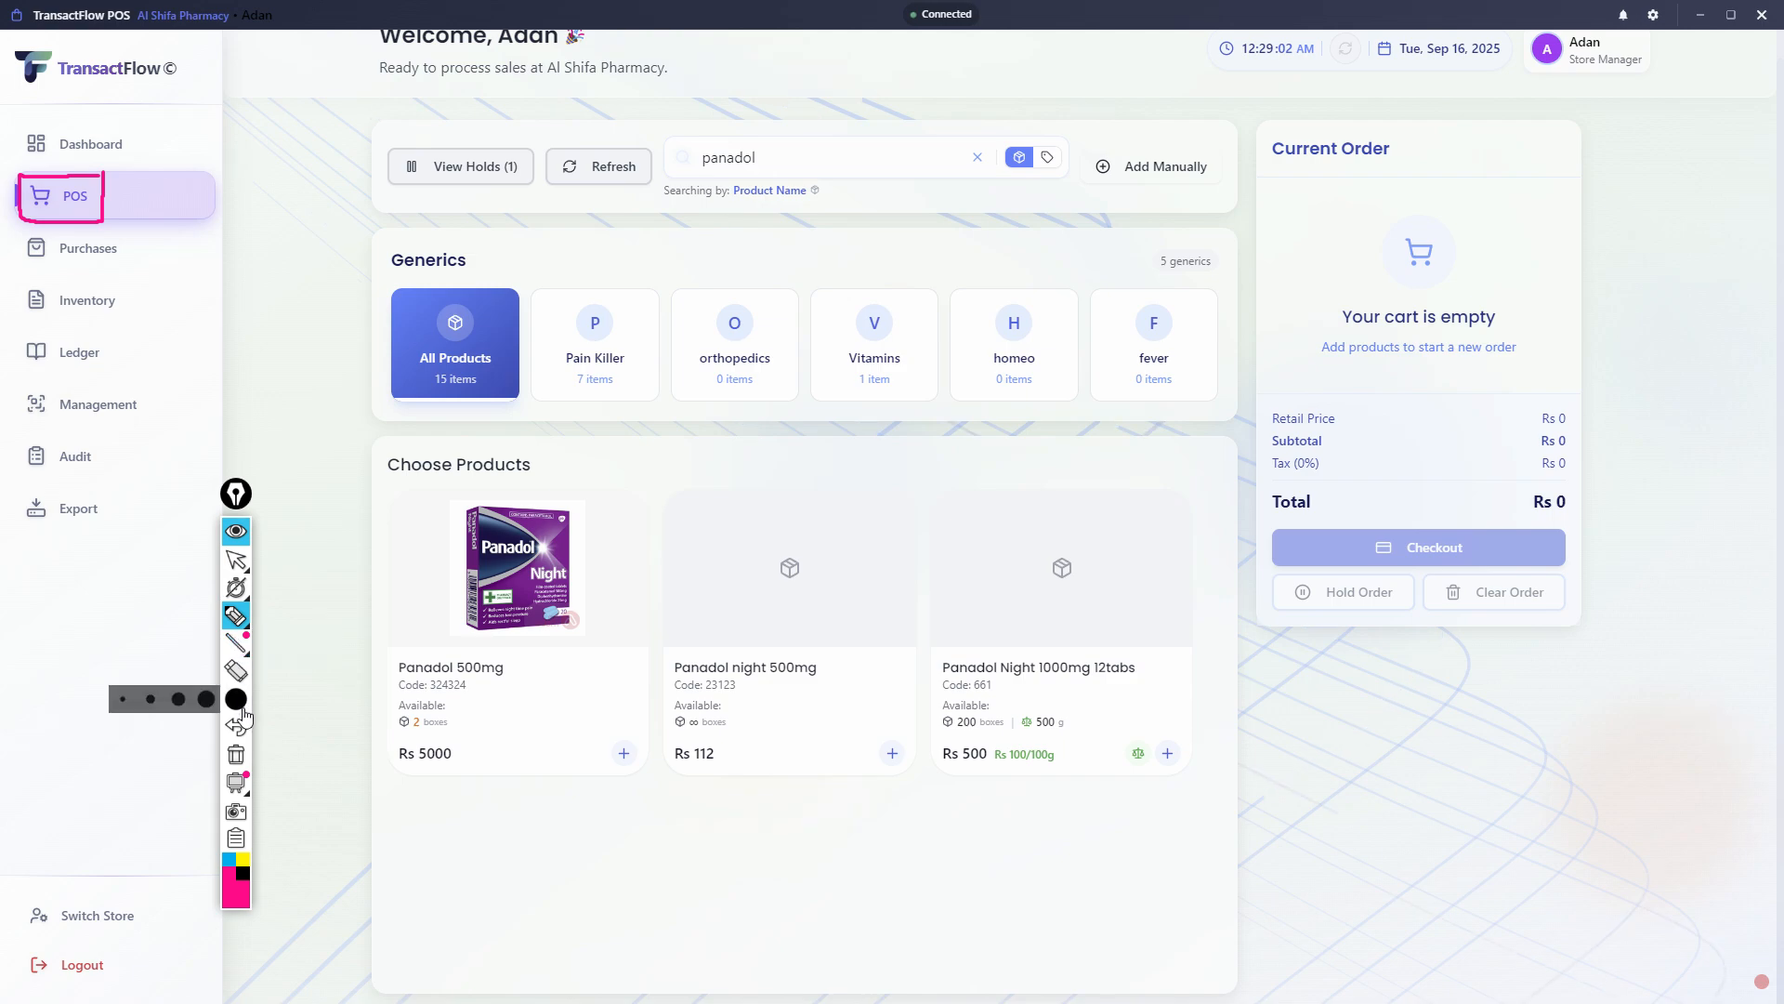
mouse_move(236, 699)
left_click(124, 702)
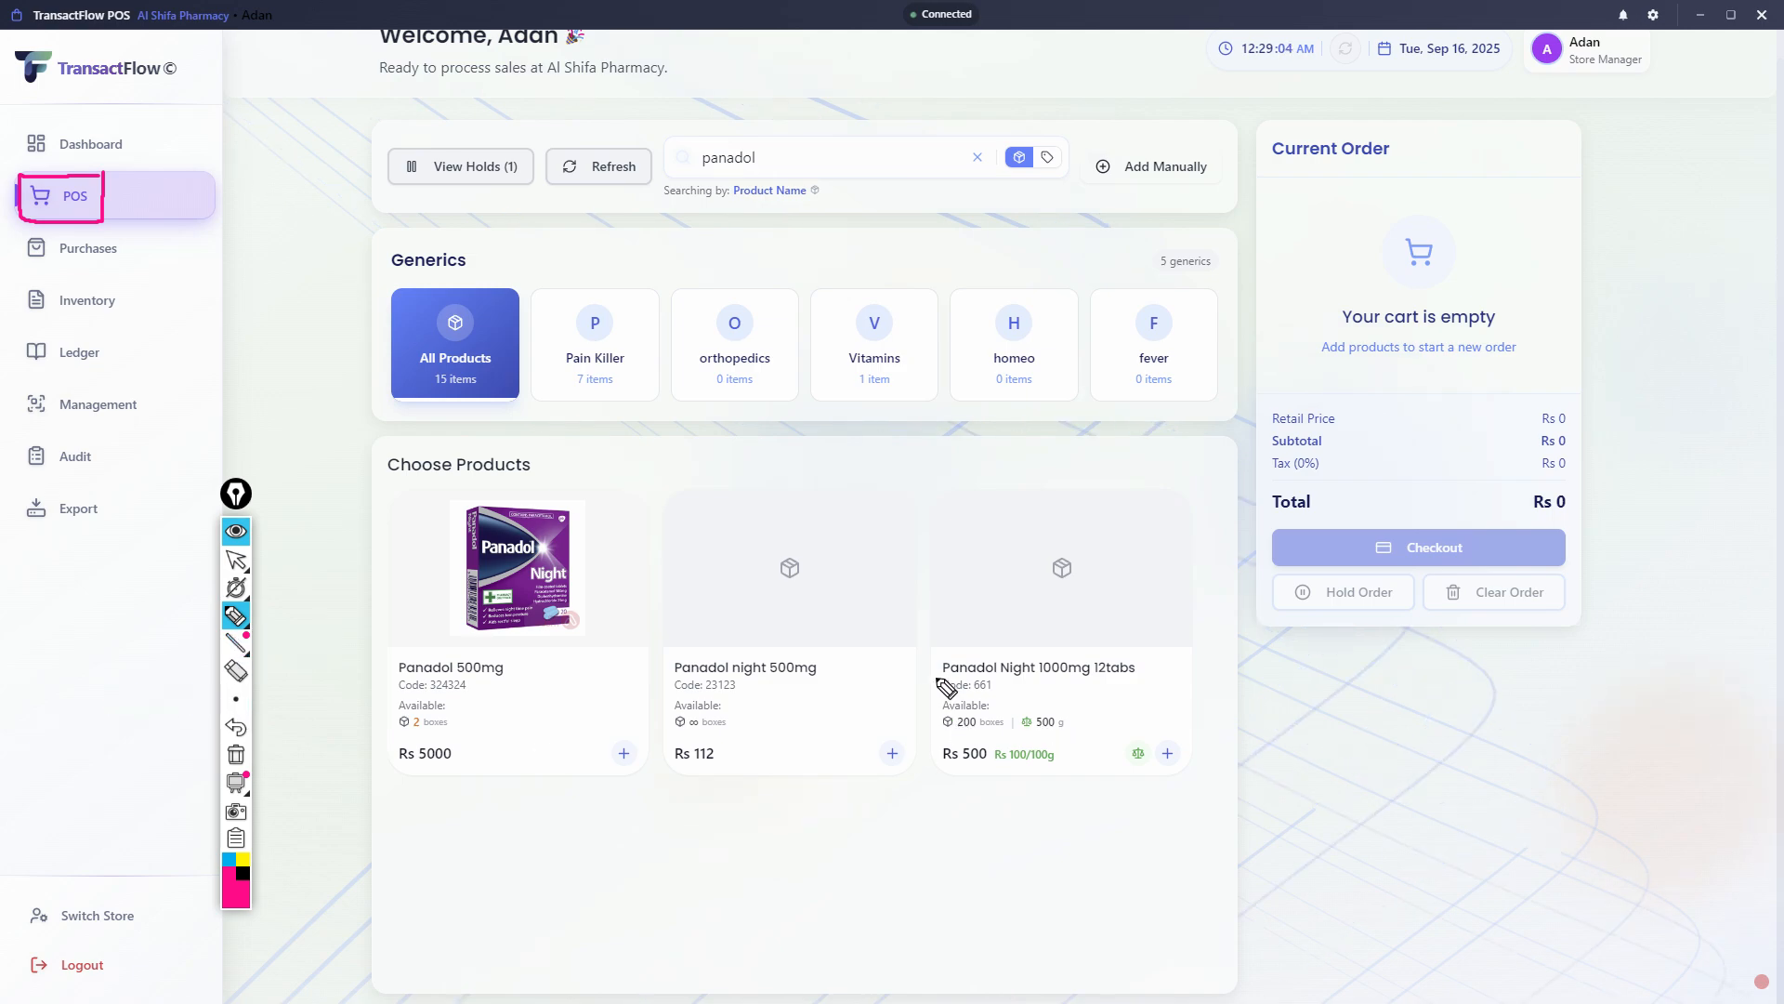
mouse_move(937, 706)
left_mouse_down()
mouse_move(936, 732)
mouse_move(976, 735)
mouse_move(1006, 733)
mouse_move(1006, 705)
left_mouse_up()
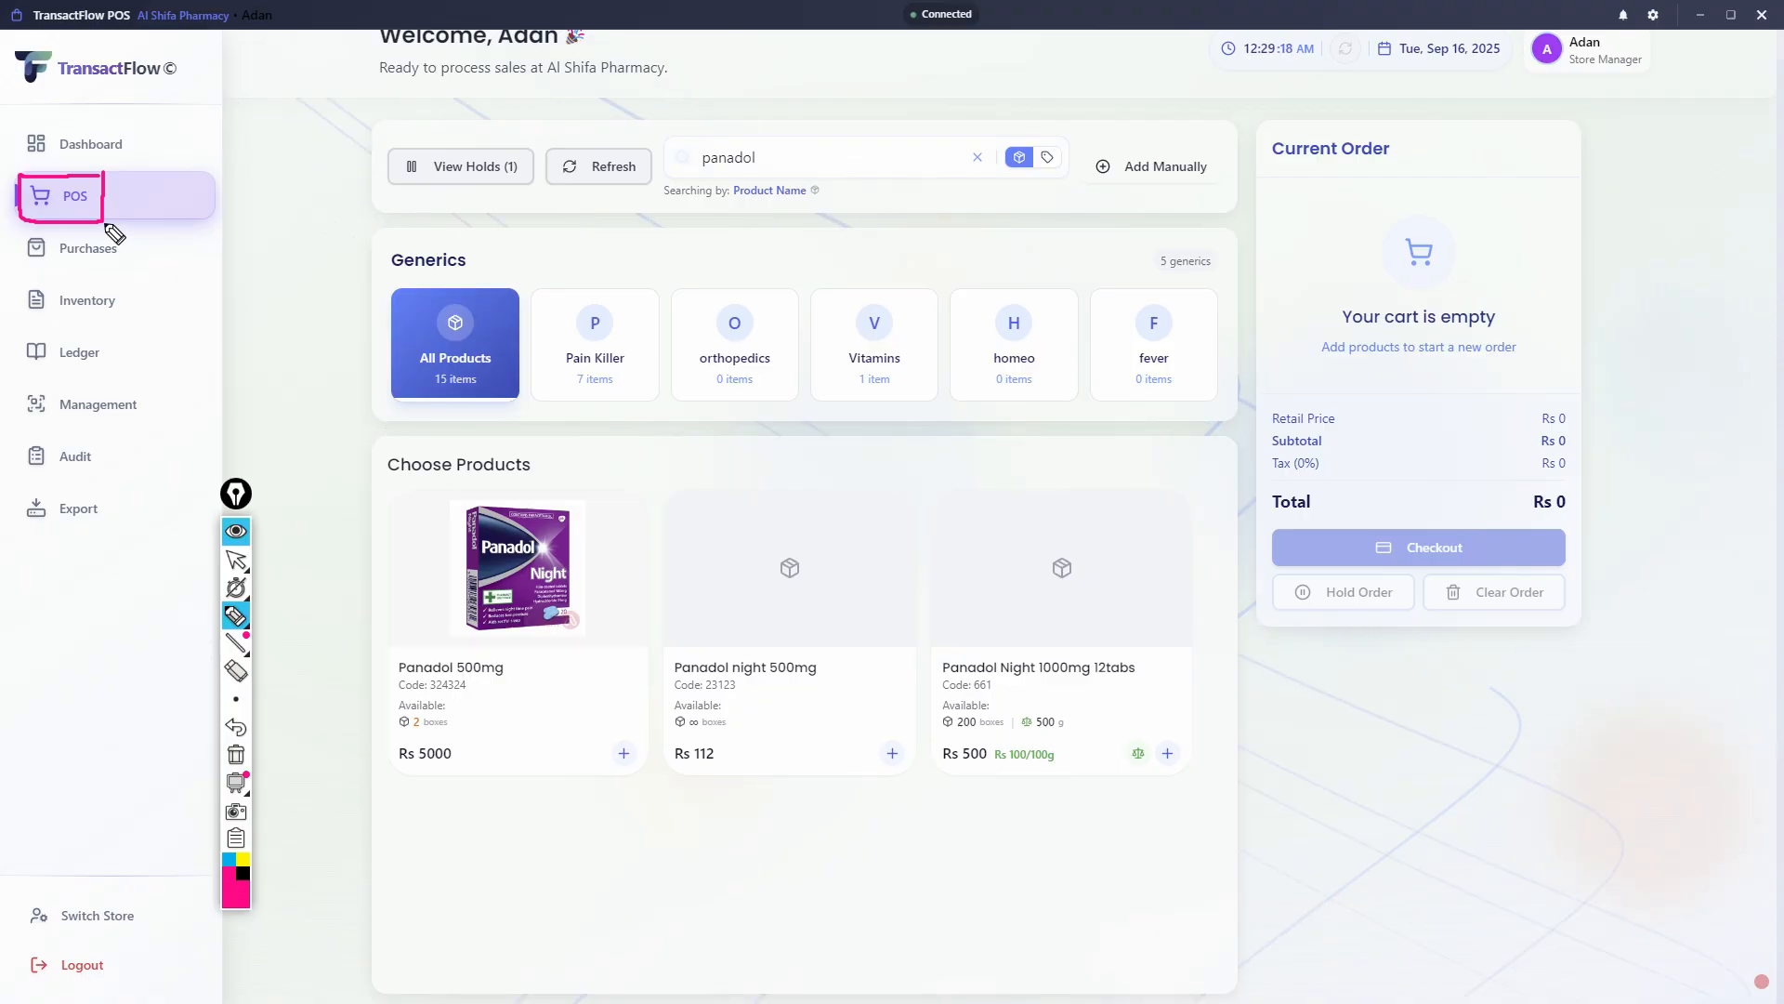
left_click(236, 560)
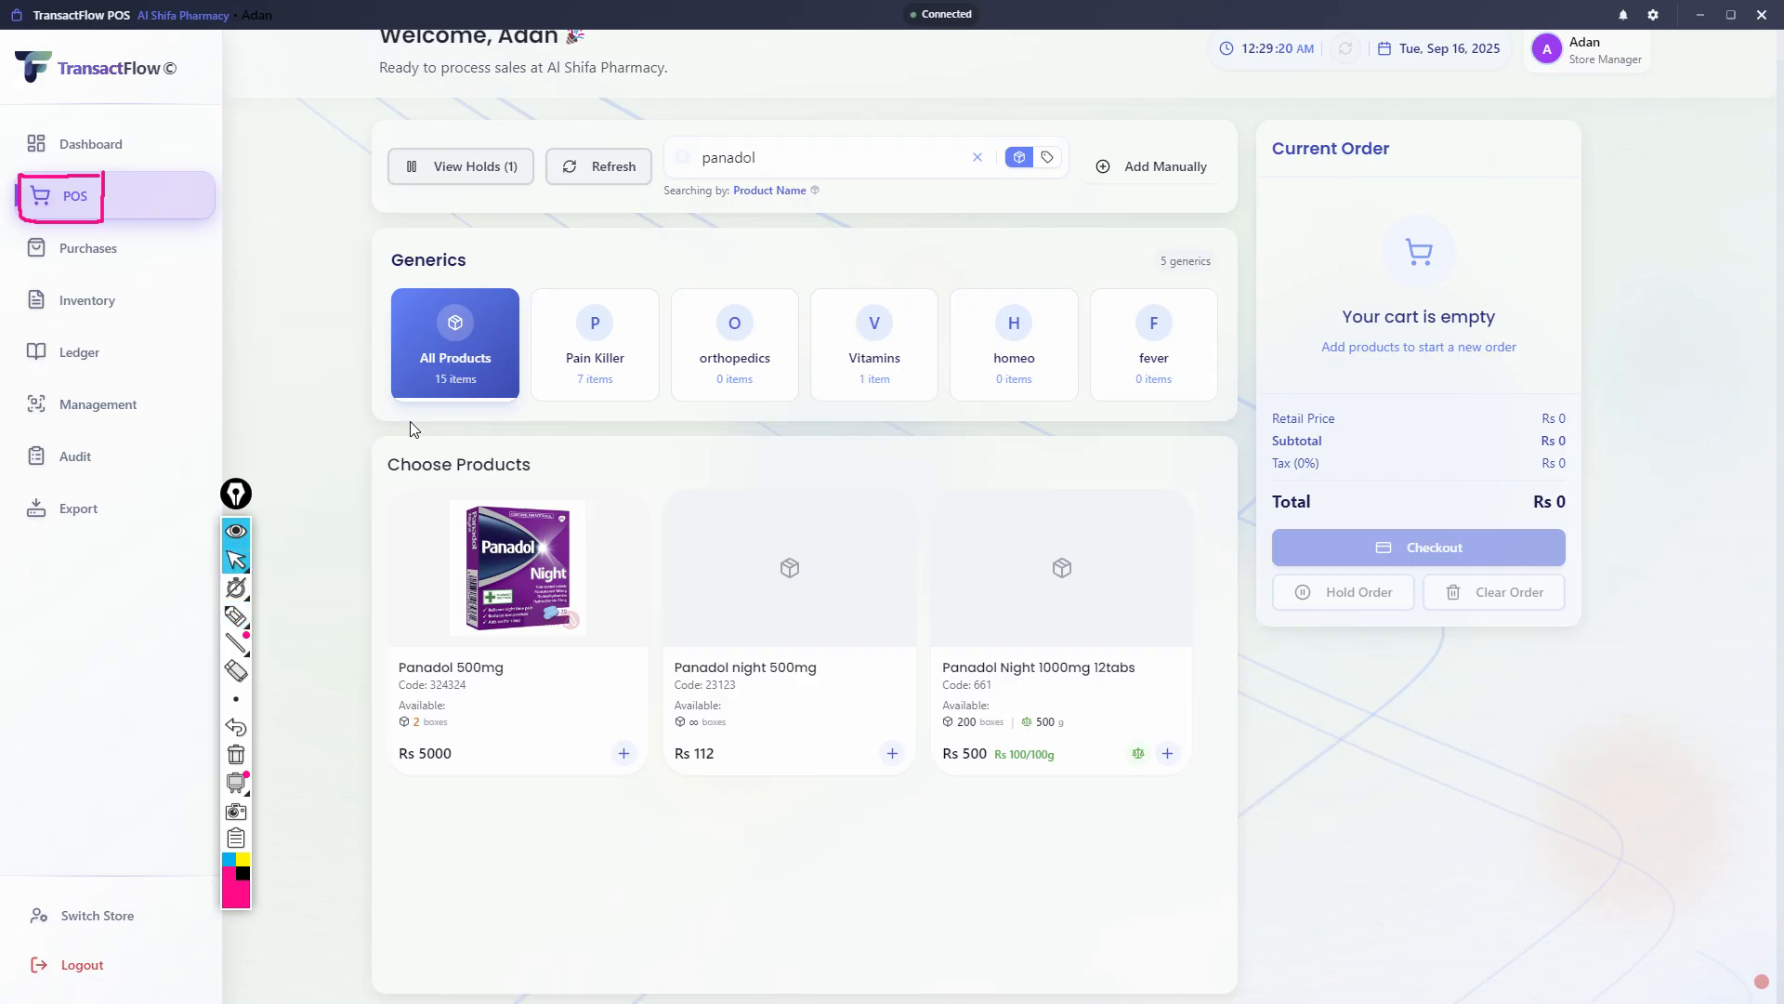
- Clear the product search and look through the full product list
left_click_drag(826, 156, 683, 169)
key("BackSpace")
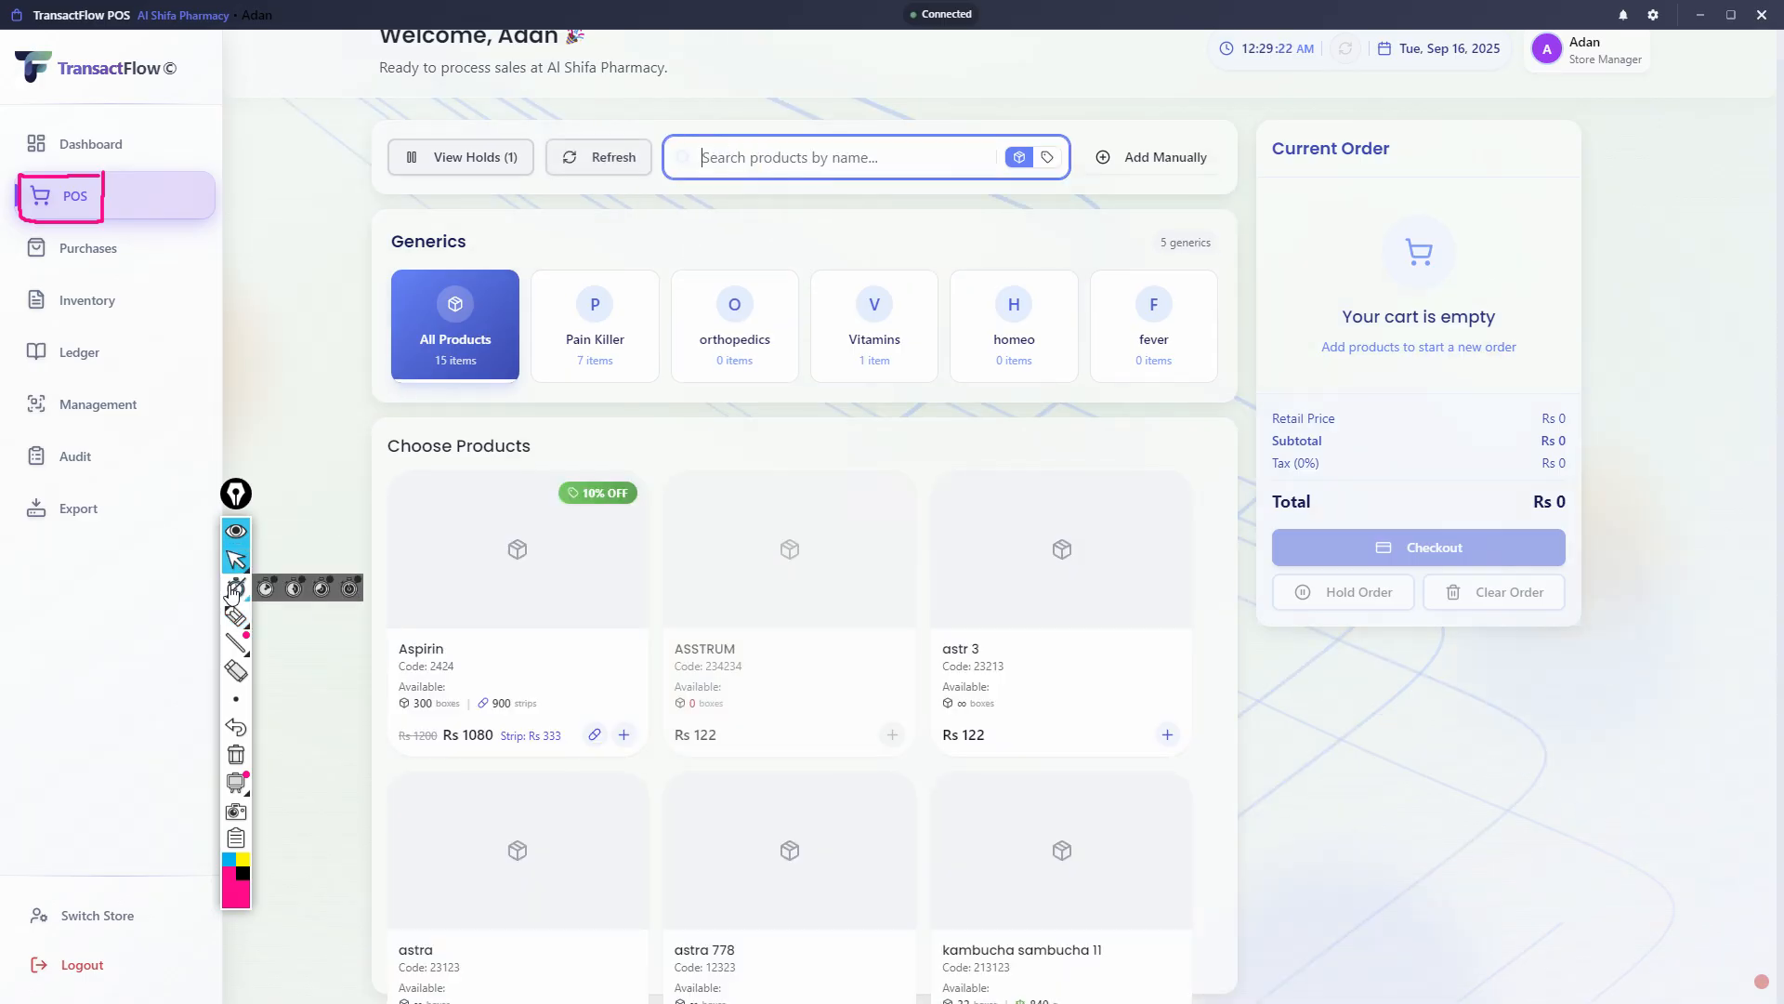
scroll(502, 627, "down", 1)
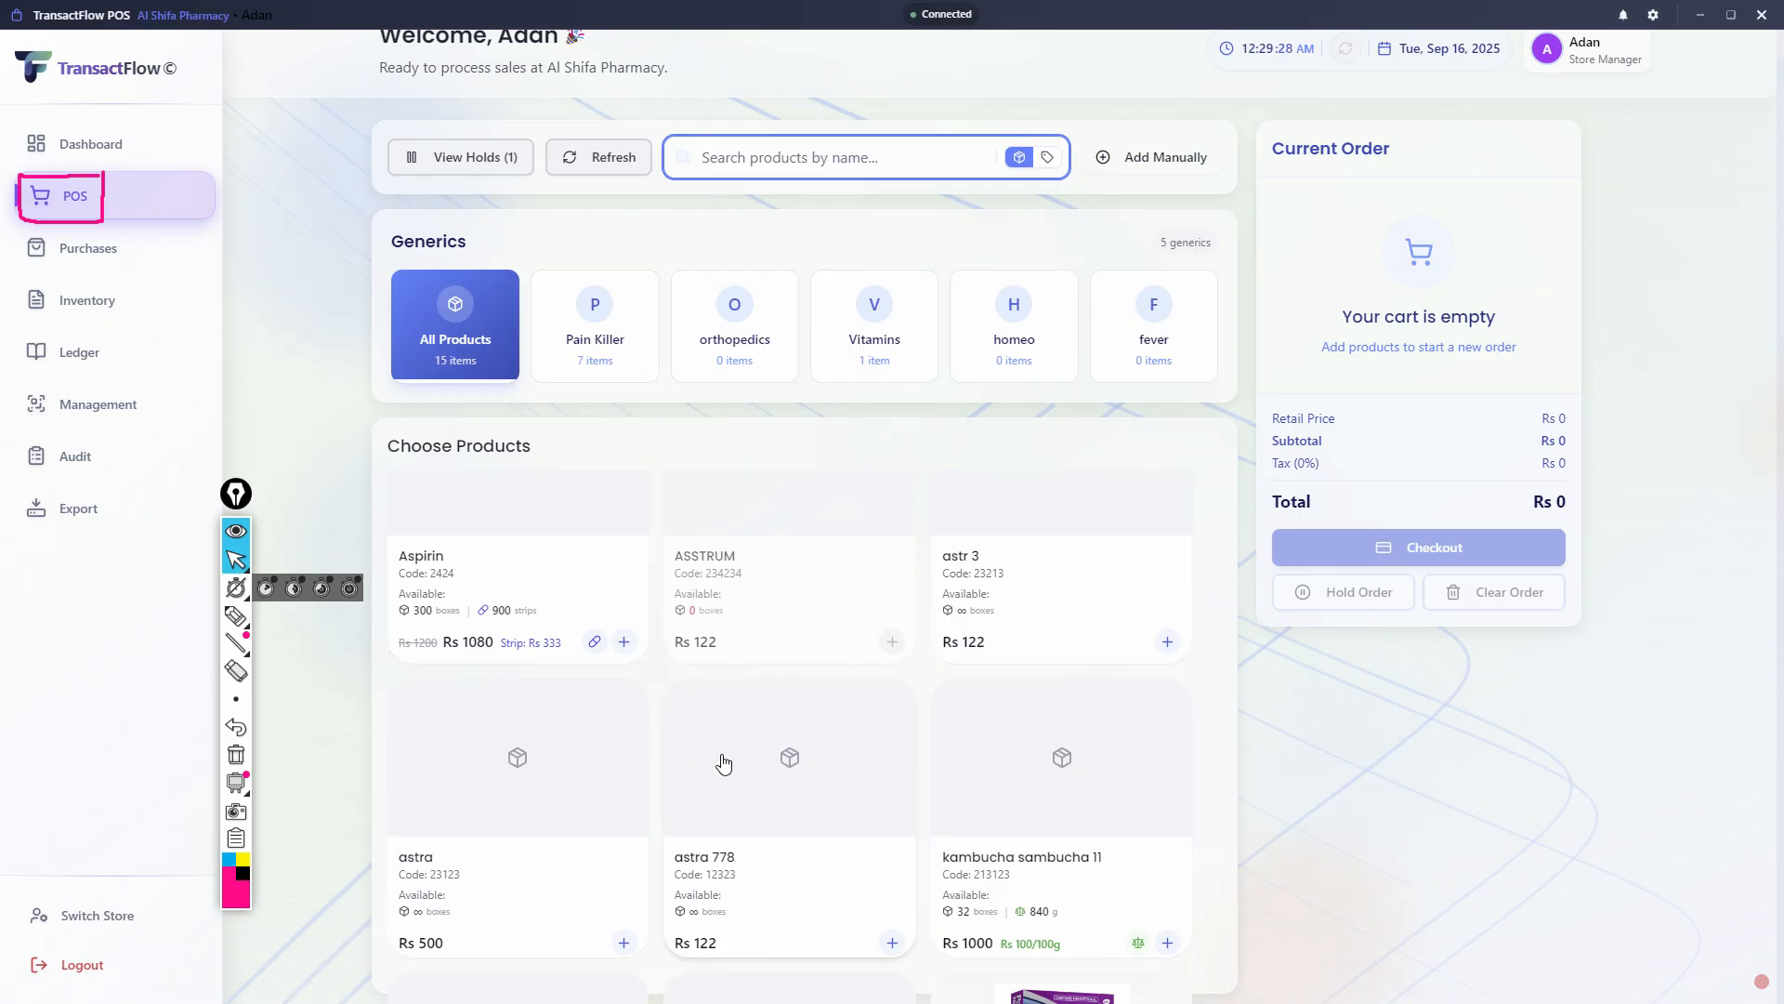
scroll(725, 763, "up", 1)
scroll(725, 763, "up", 1)
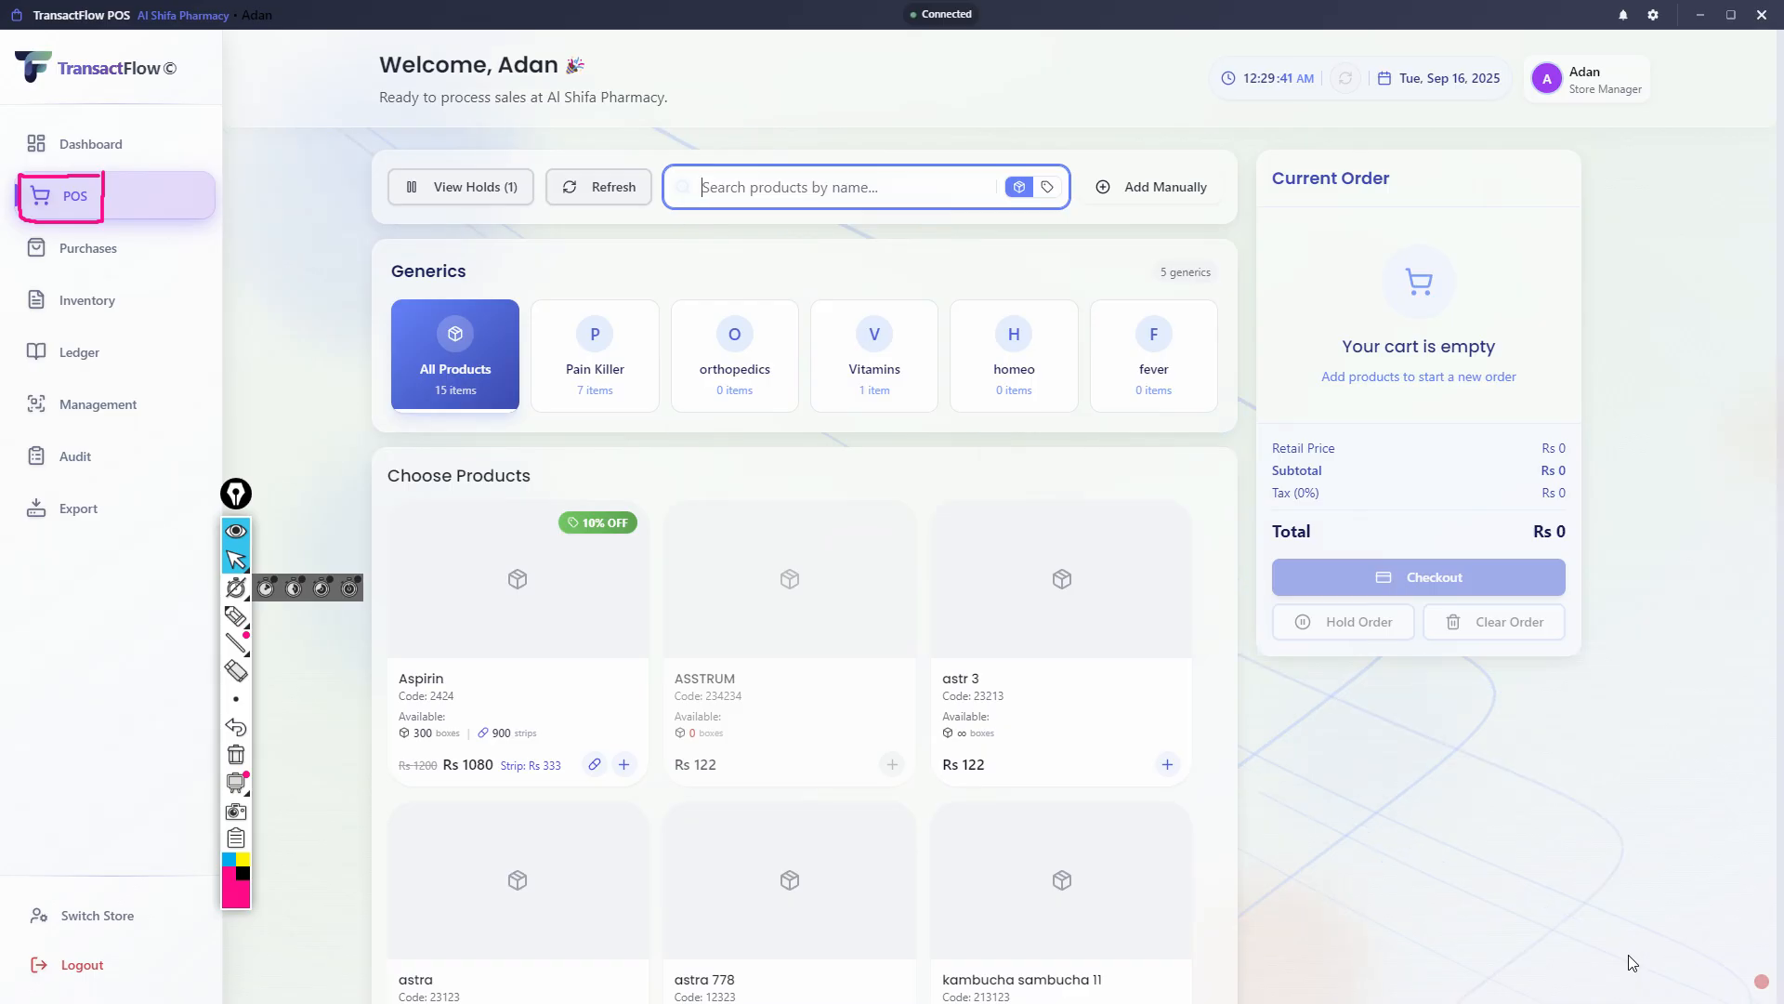
- Add one box of Aspirin to the current order at the Retail price of Rs 1080
left_click(576, 628)
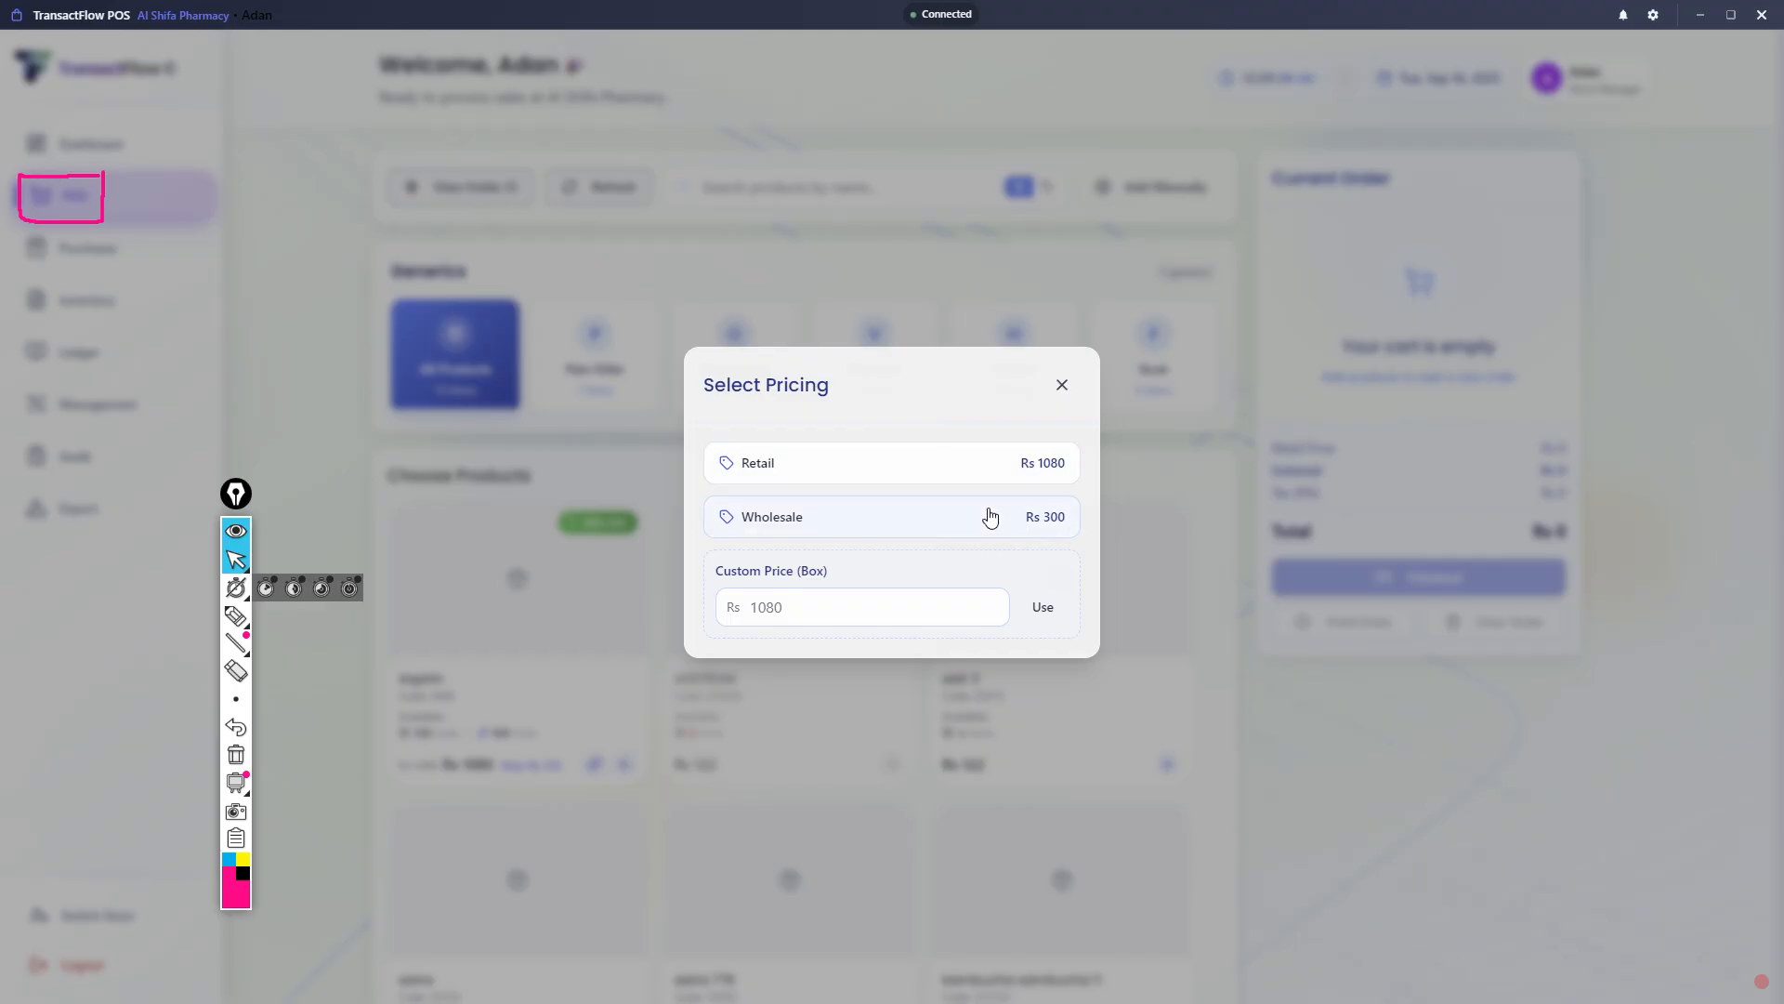
left_click(871, 478)
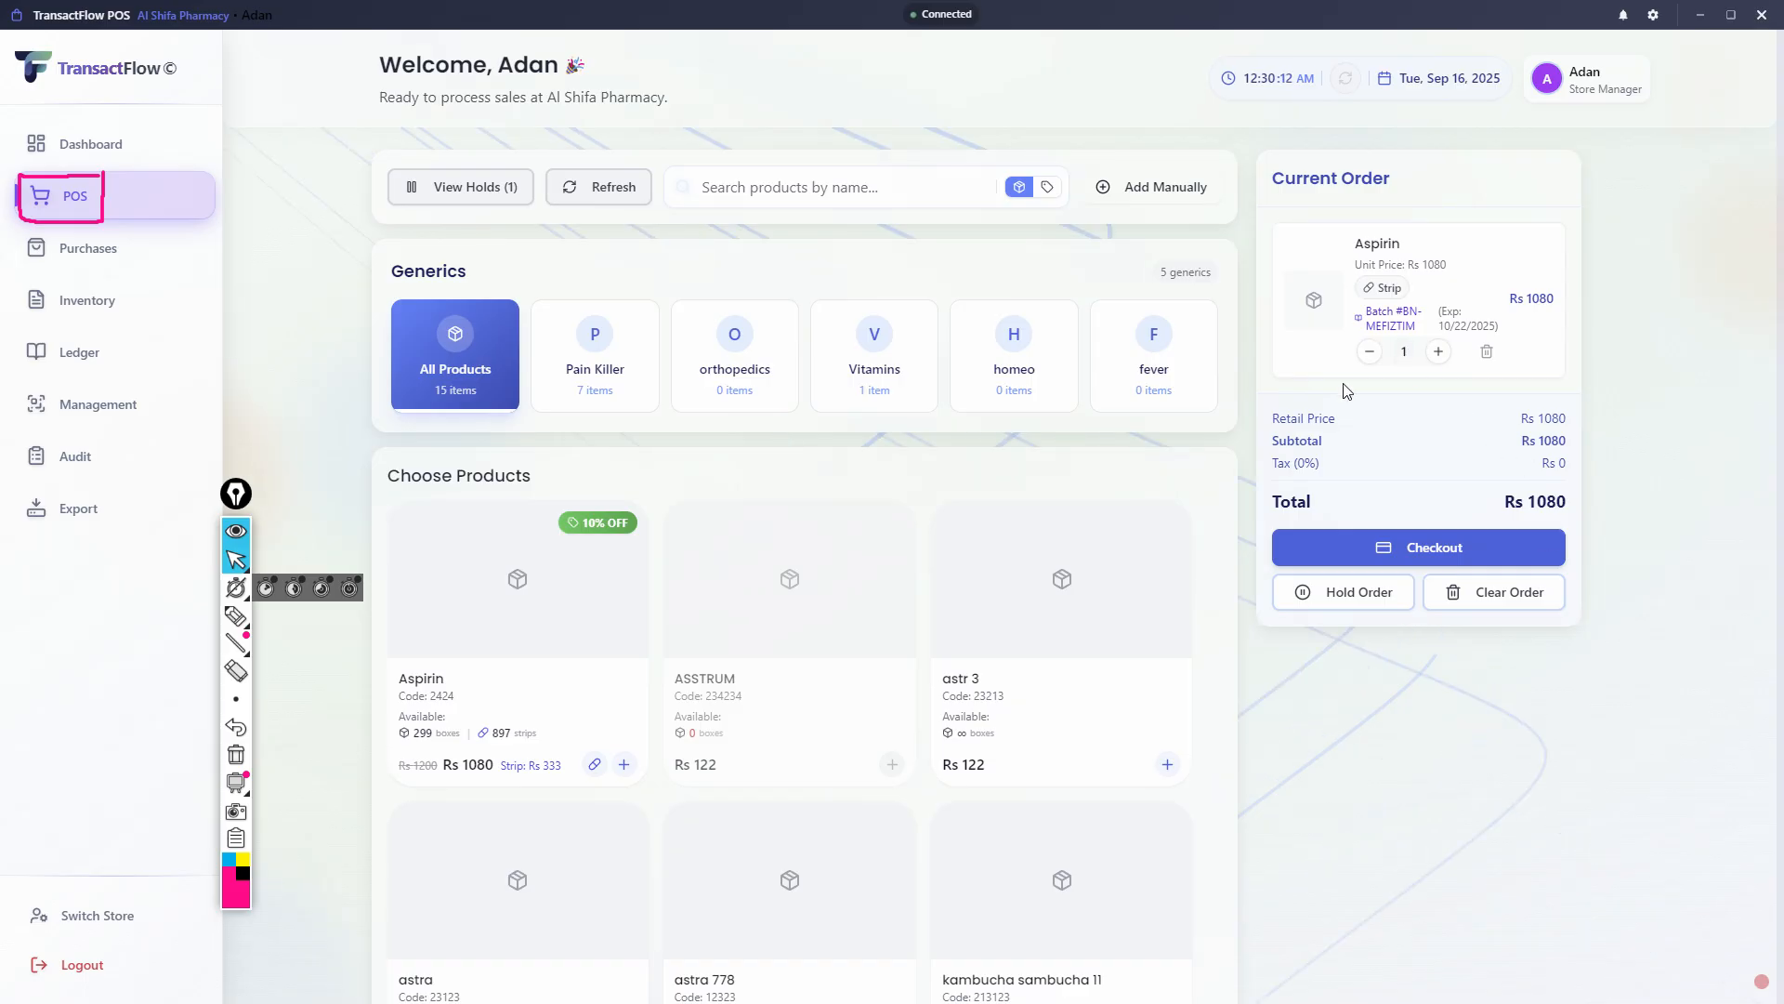
- Circle the Aspirin quantity in the current order with the pen and clear all pen marks
left_click(236, 615)
mouse_move(1401, 340)
left_mouse_down()
mouse_move(1388, 362)
mouse_move(1413, 362)
left_mouse_up()
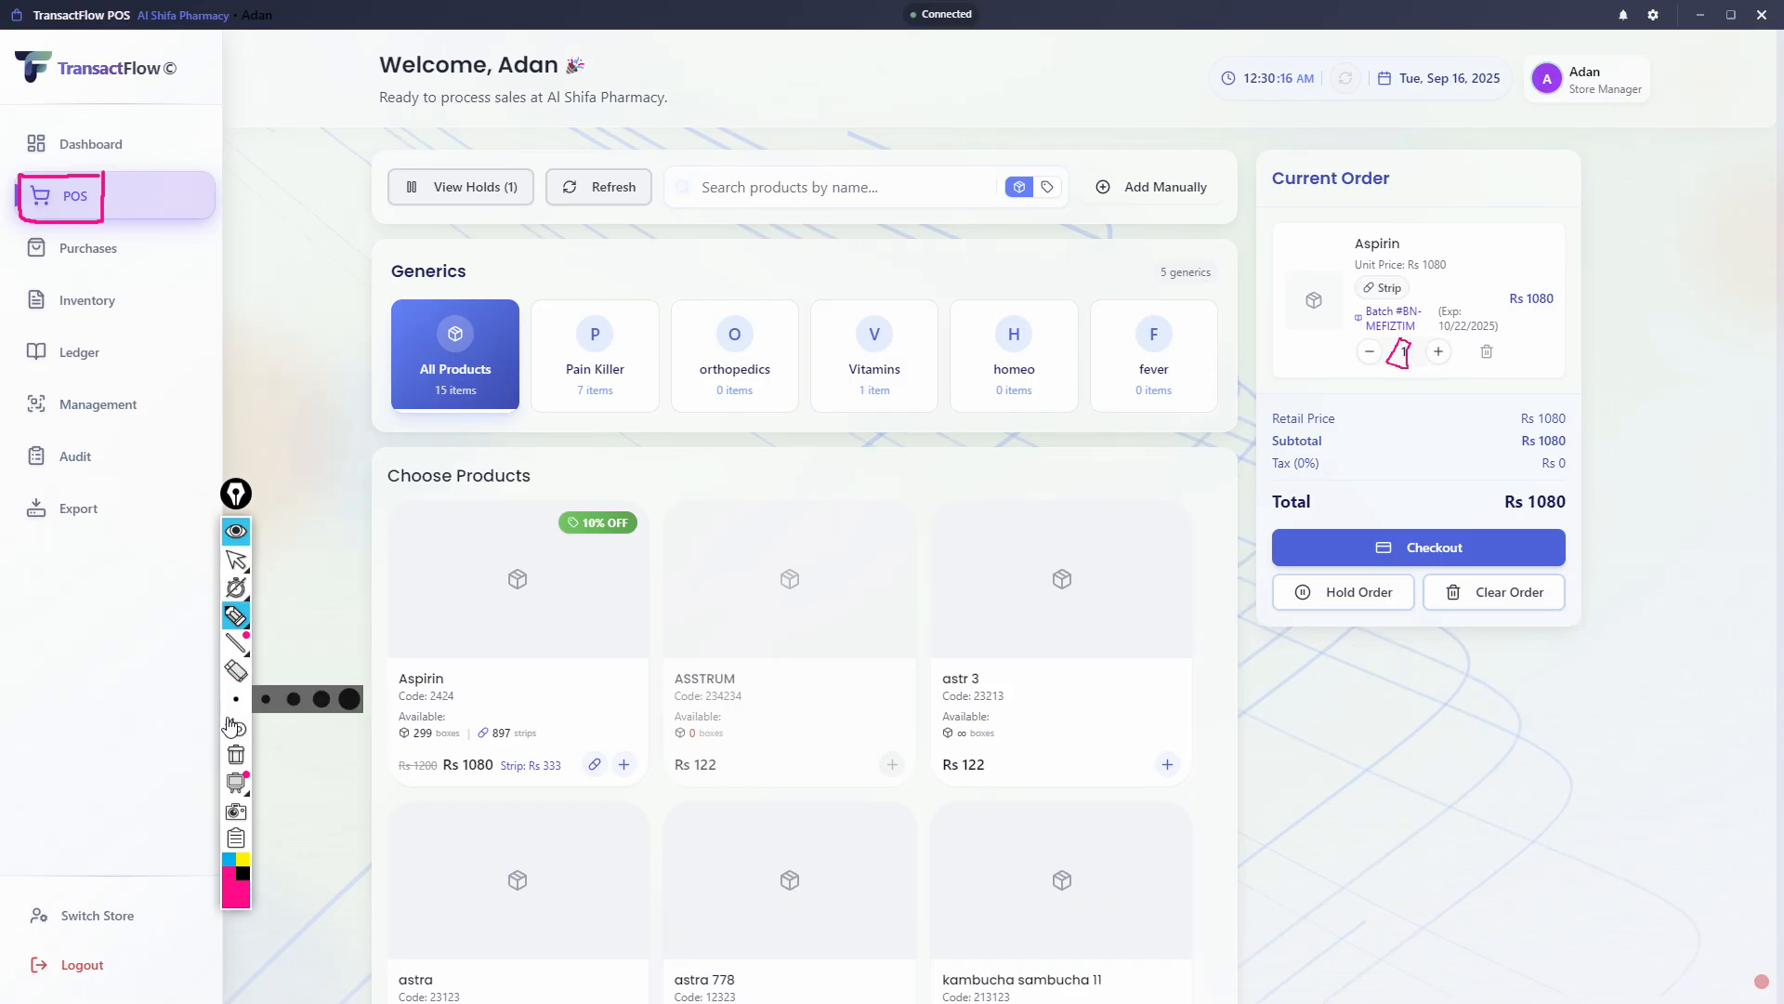
left_click(236, 754)
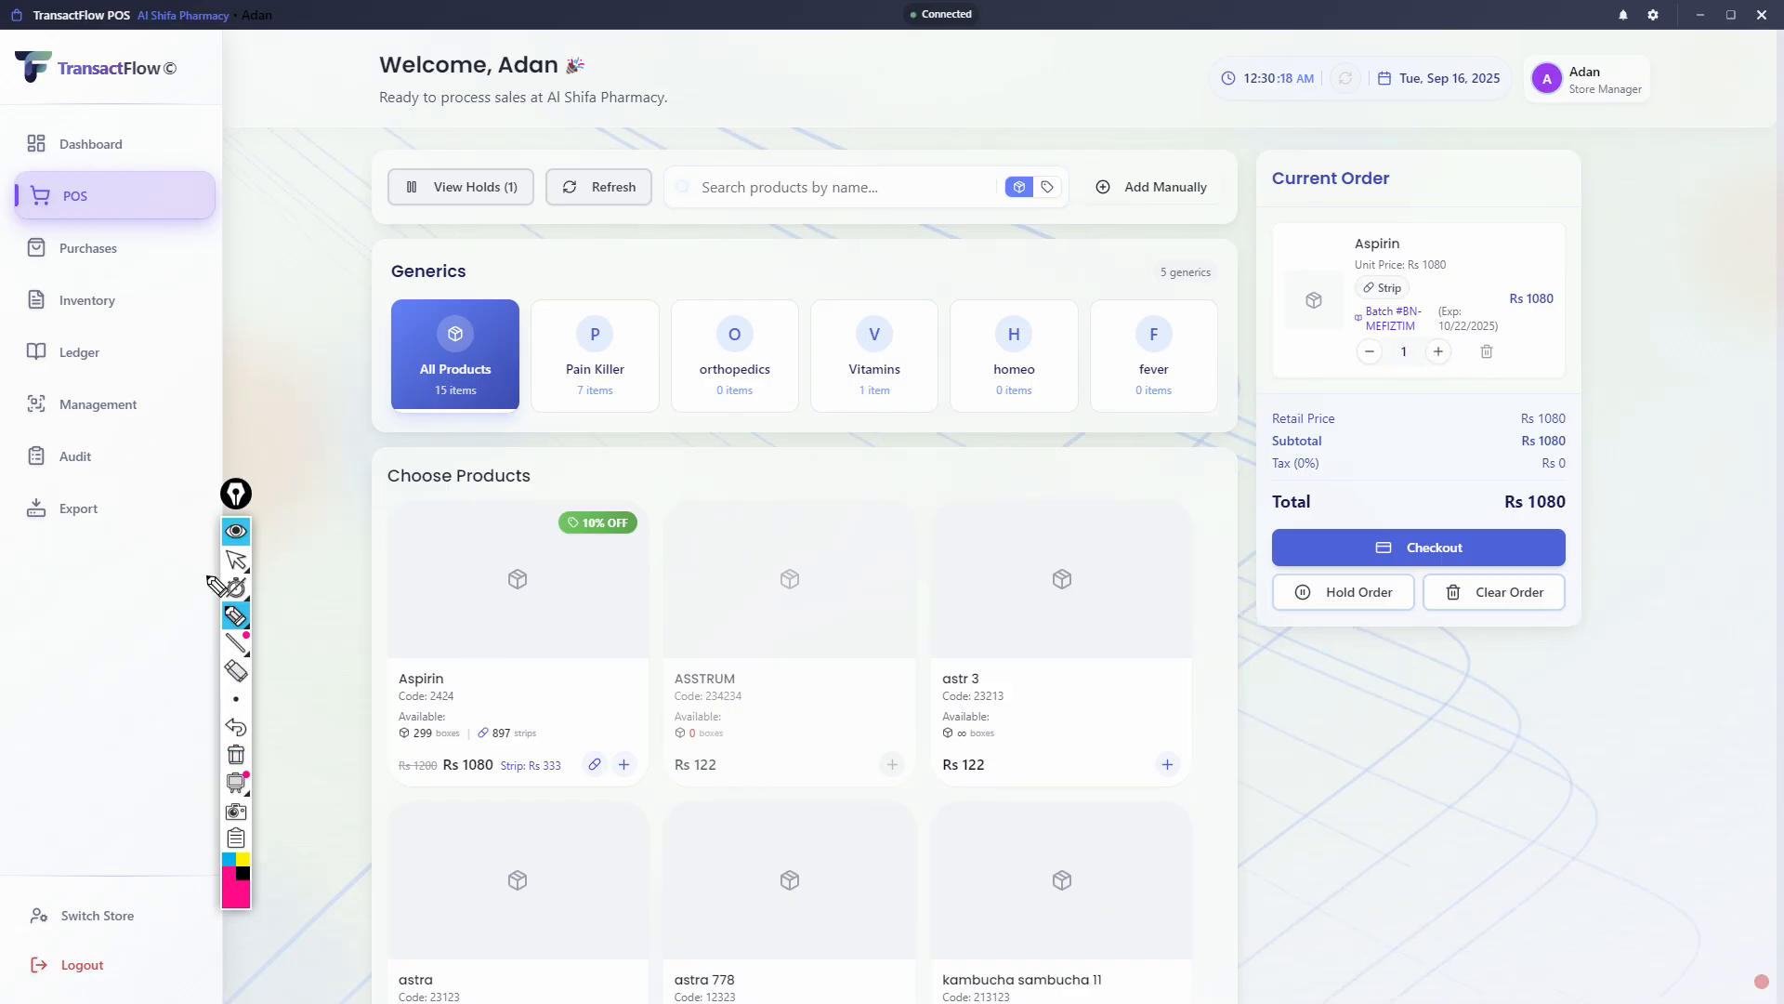
left_click(235, 560)
- Increase the Aspirin box quantity in the current order to 6
left_click(1439, 351)
left_click(1441, 366)
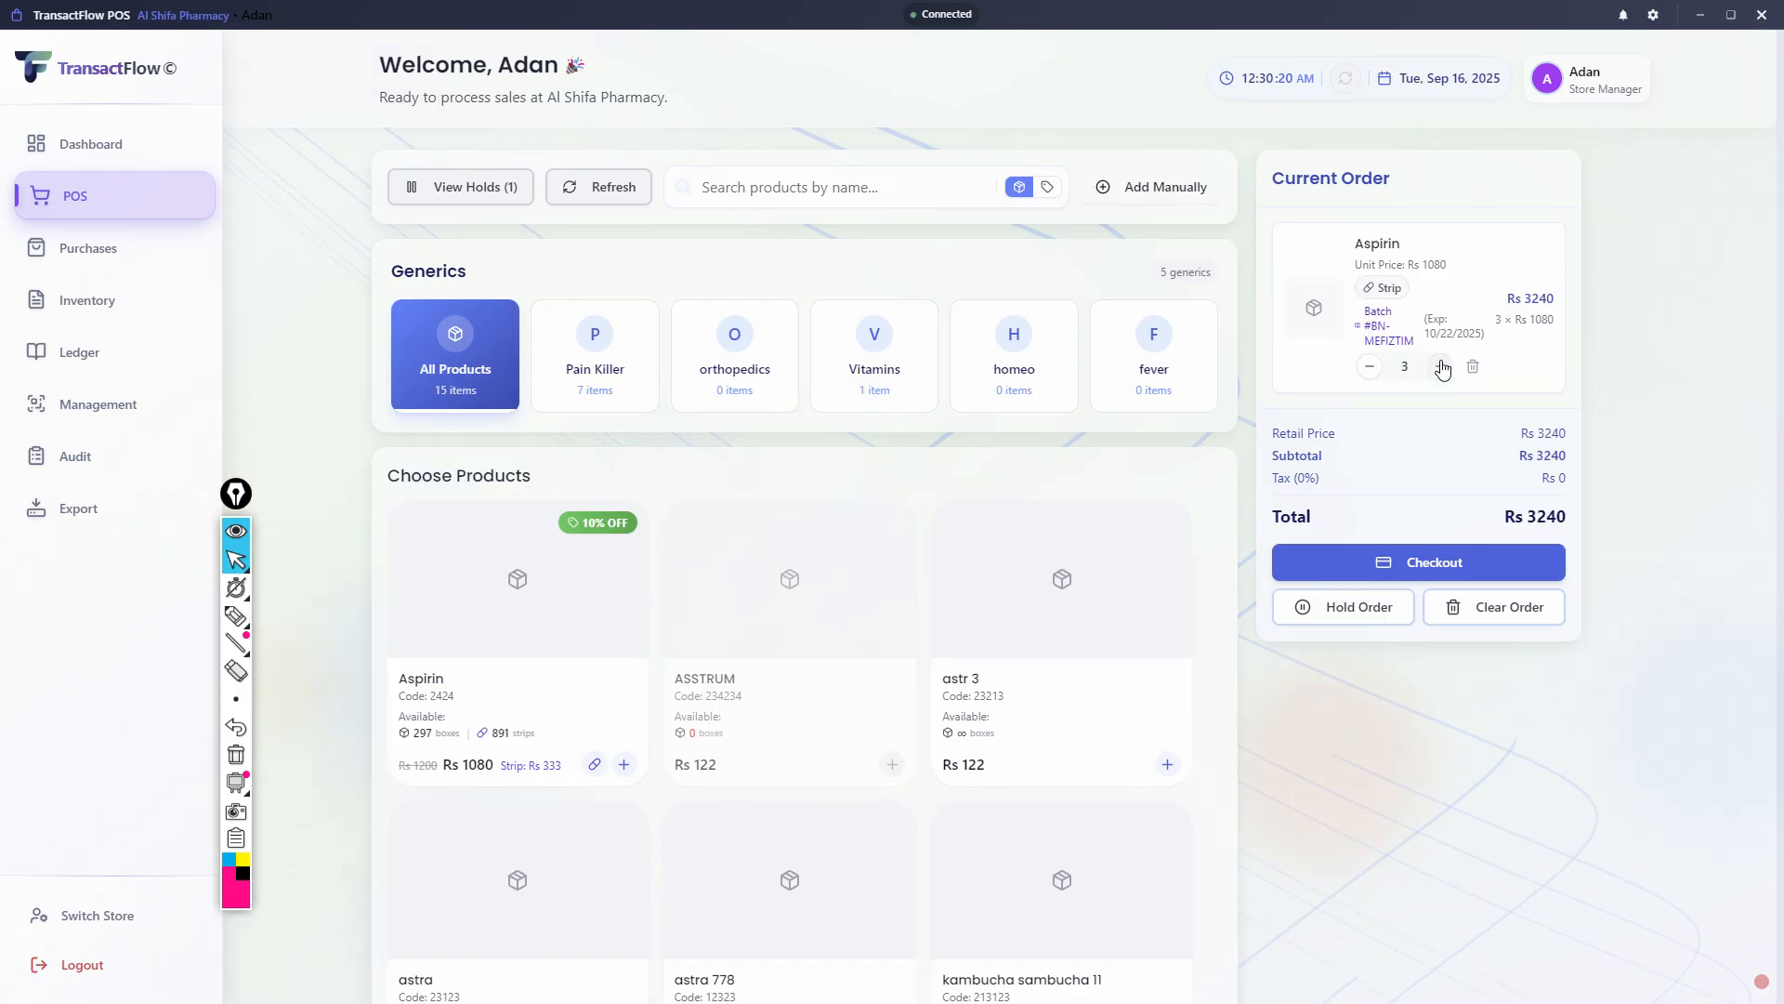
left_click(1442, 366)
left_click(1441, 366)
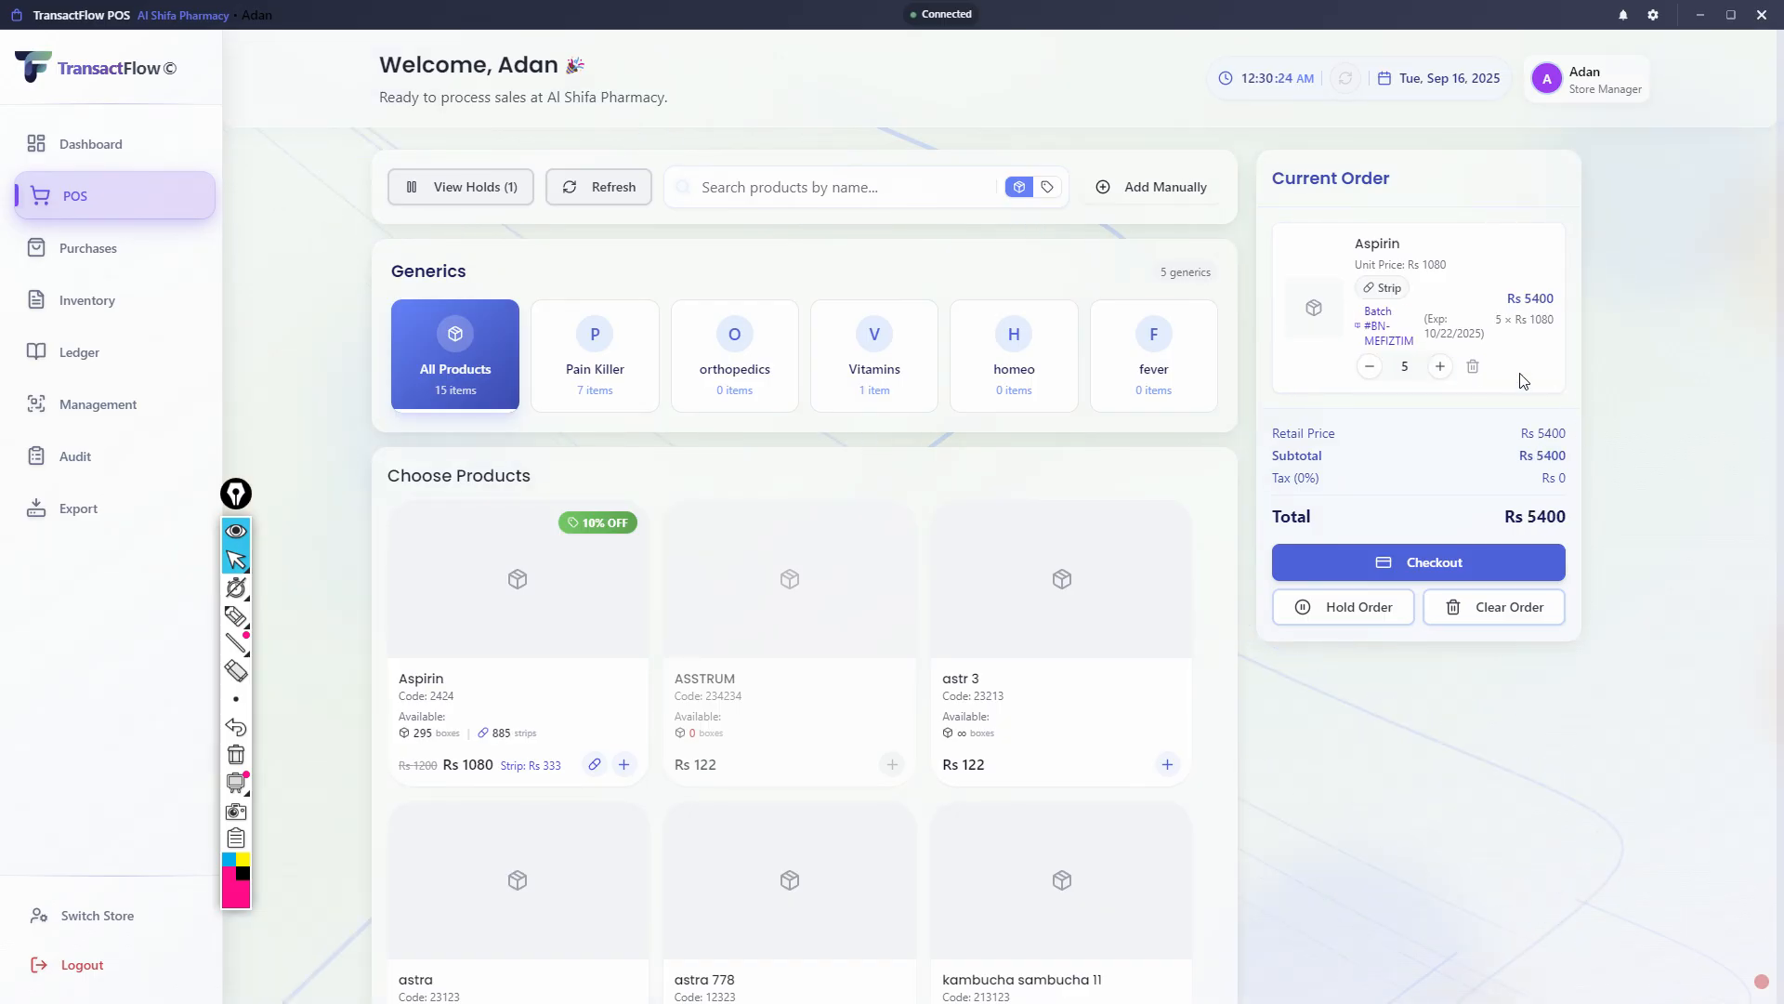
left_click(1441, 366)
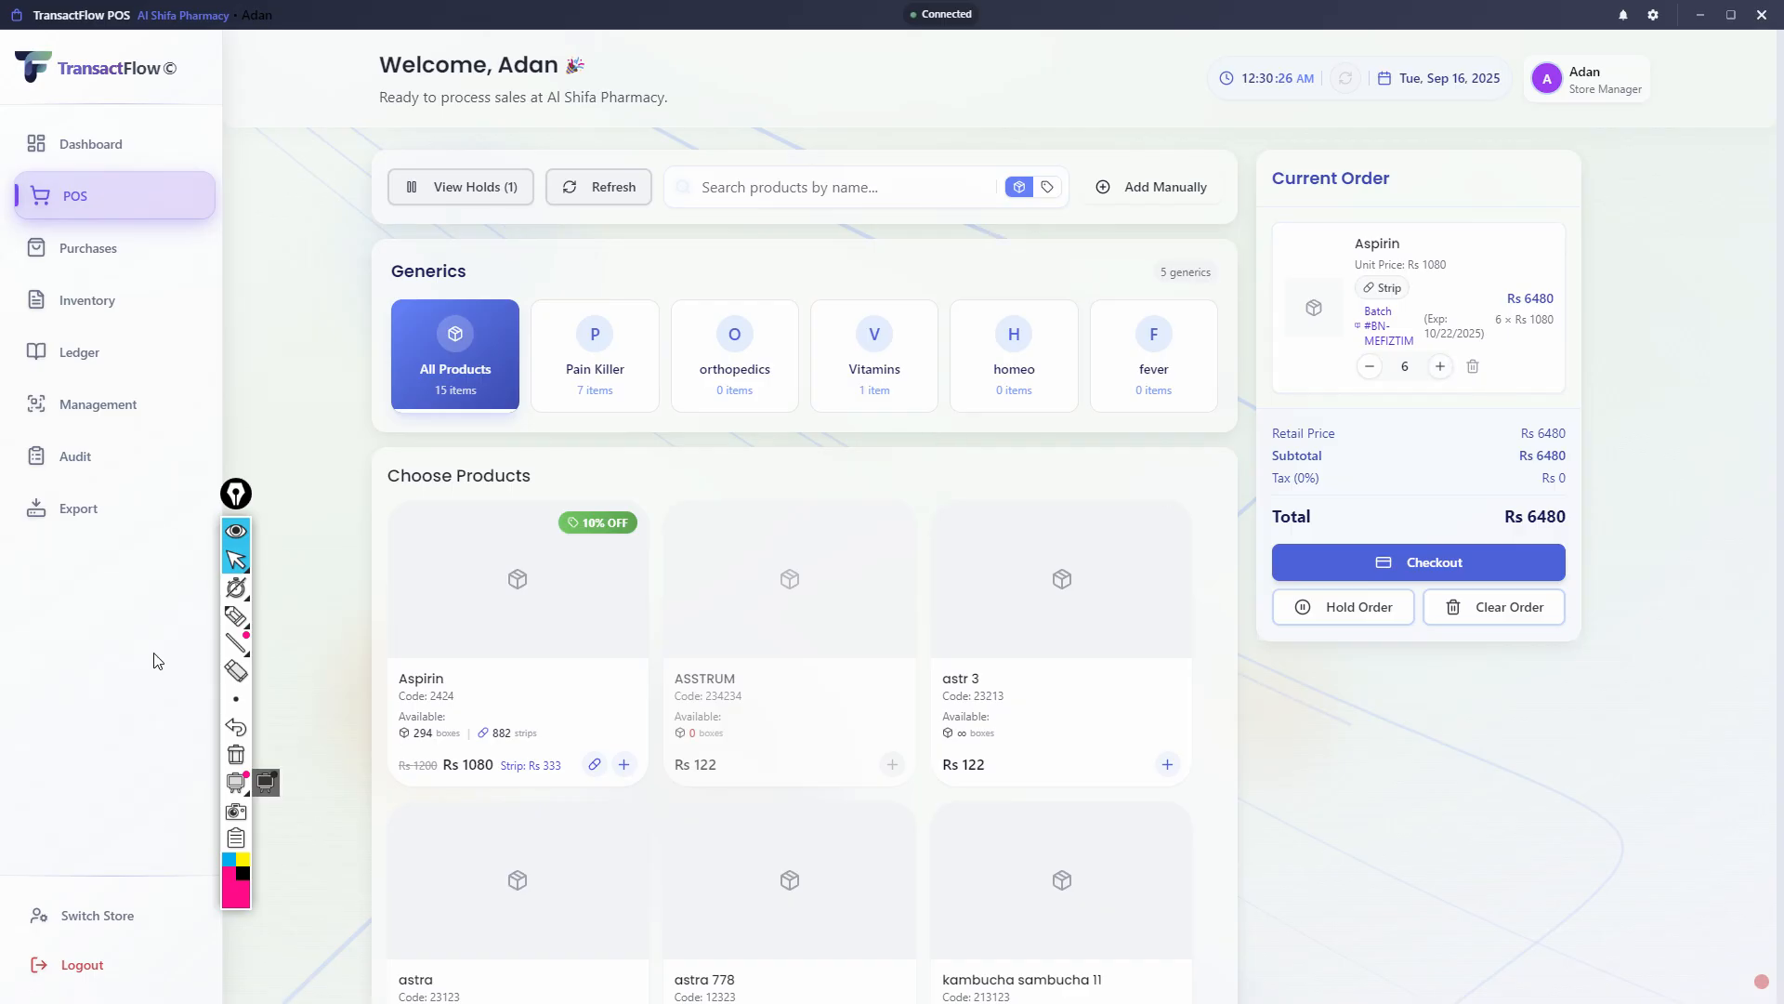
- Outline the available boxes and strips on the Aspirin product card with the pink pen
left_click(237, 618)
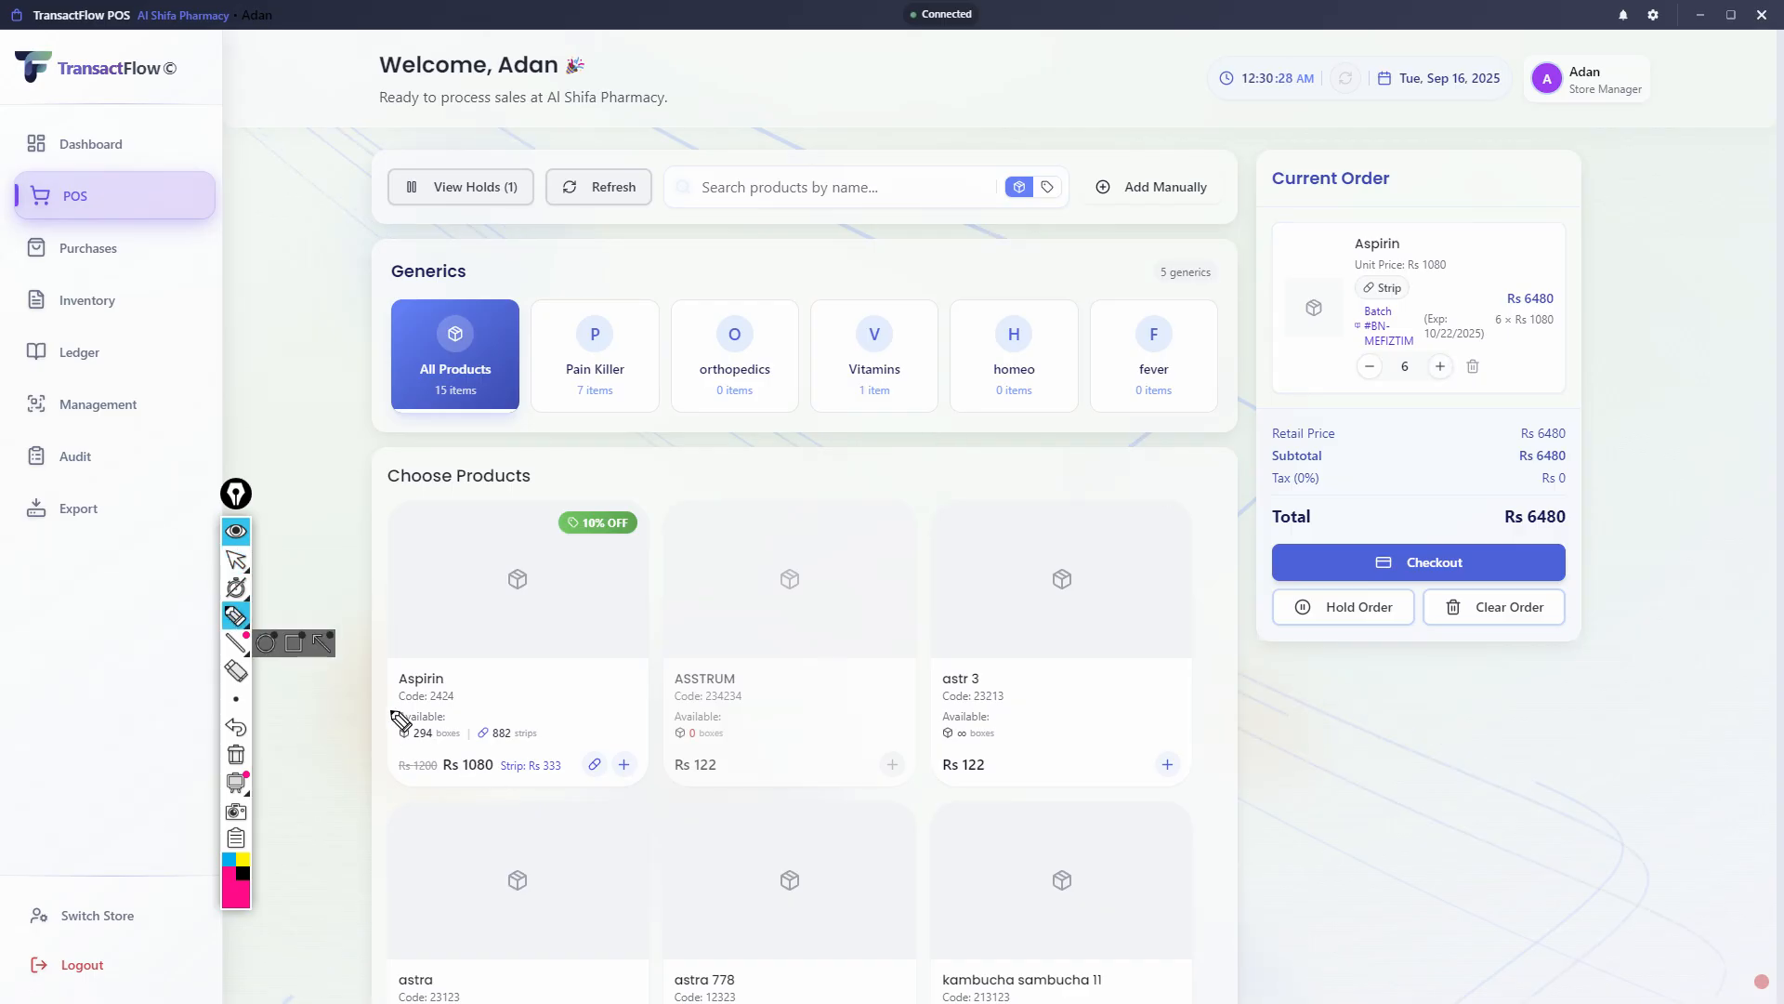
mouse_move(389, 709)
left_mouse_down()
mouse_move(384, 746)
mouse_move(570, 728)
mouse_move(392, 715)
left_mouse_up()
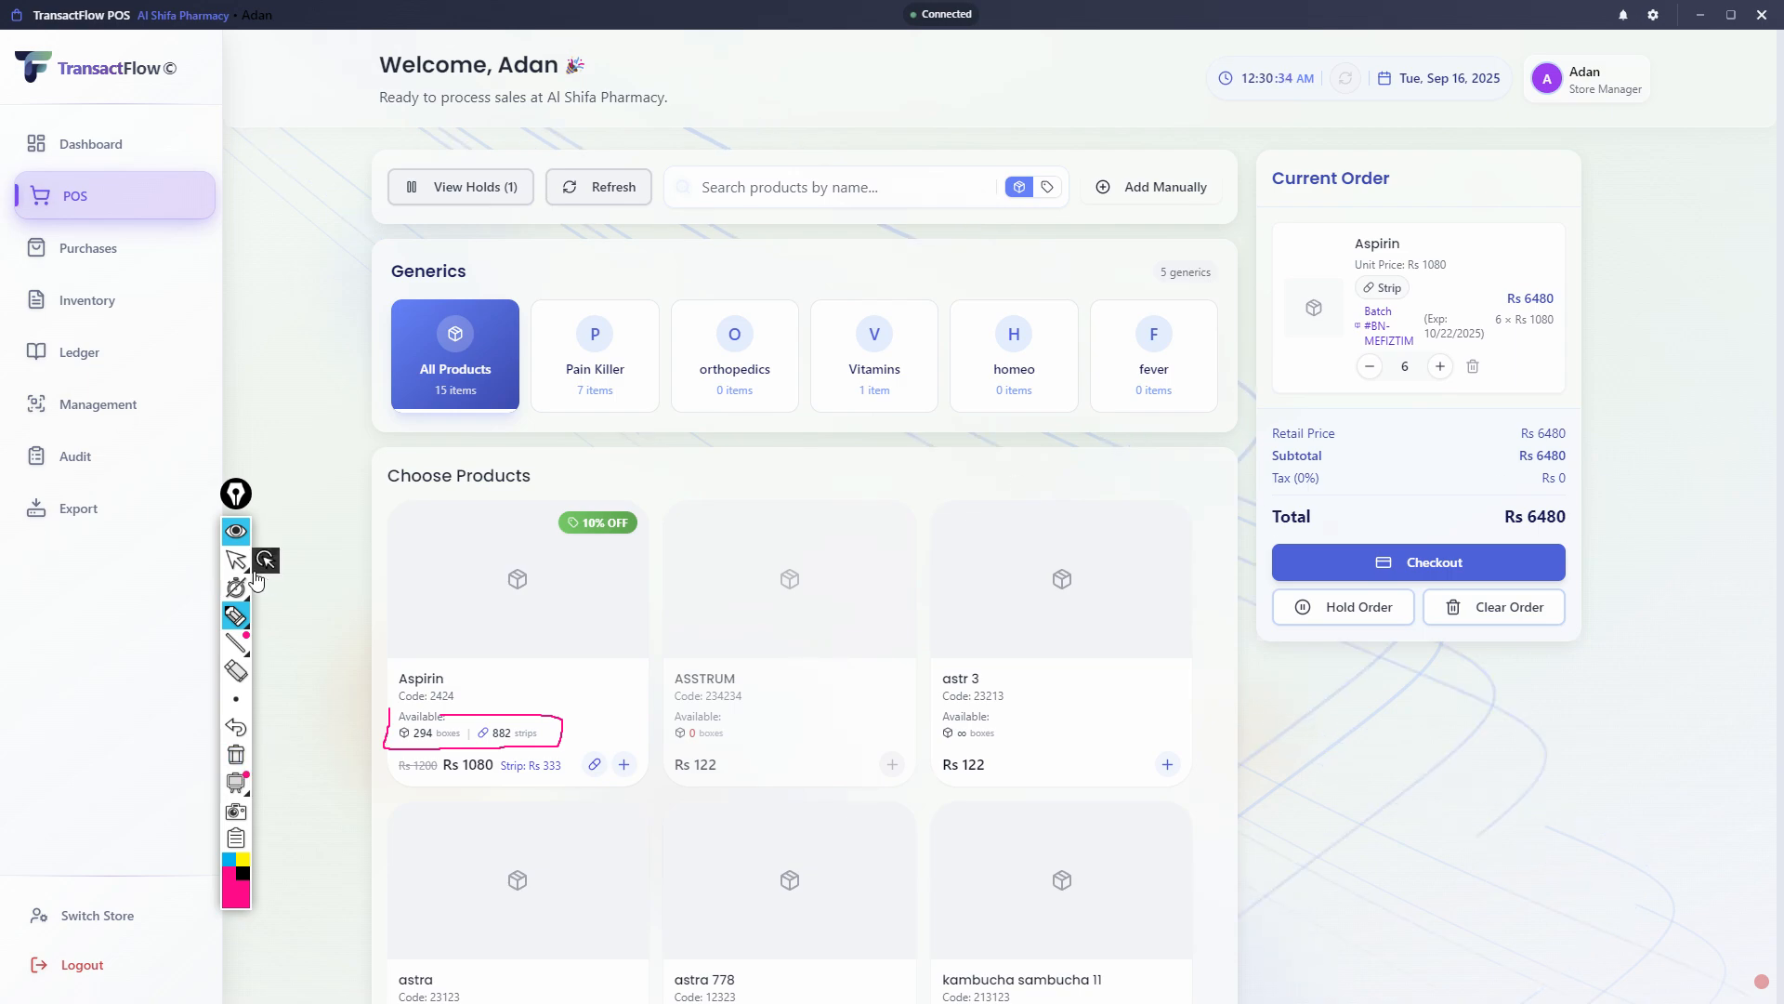
left_click(236, 558)
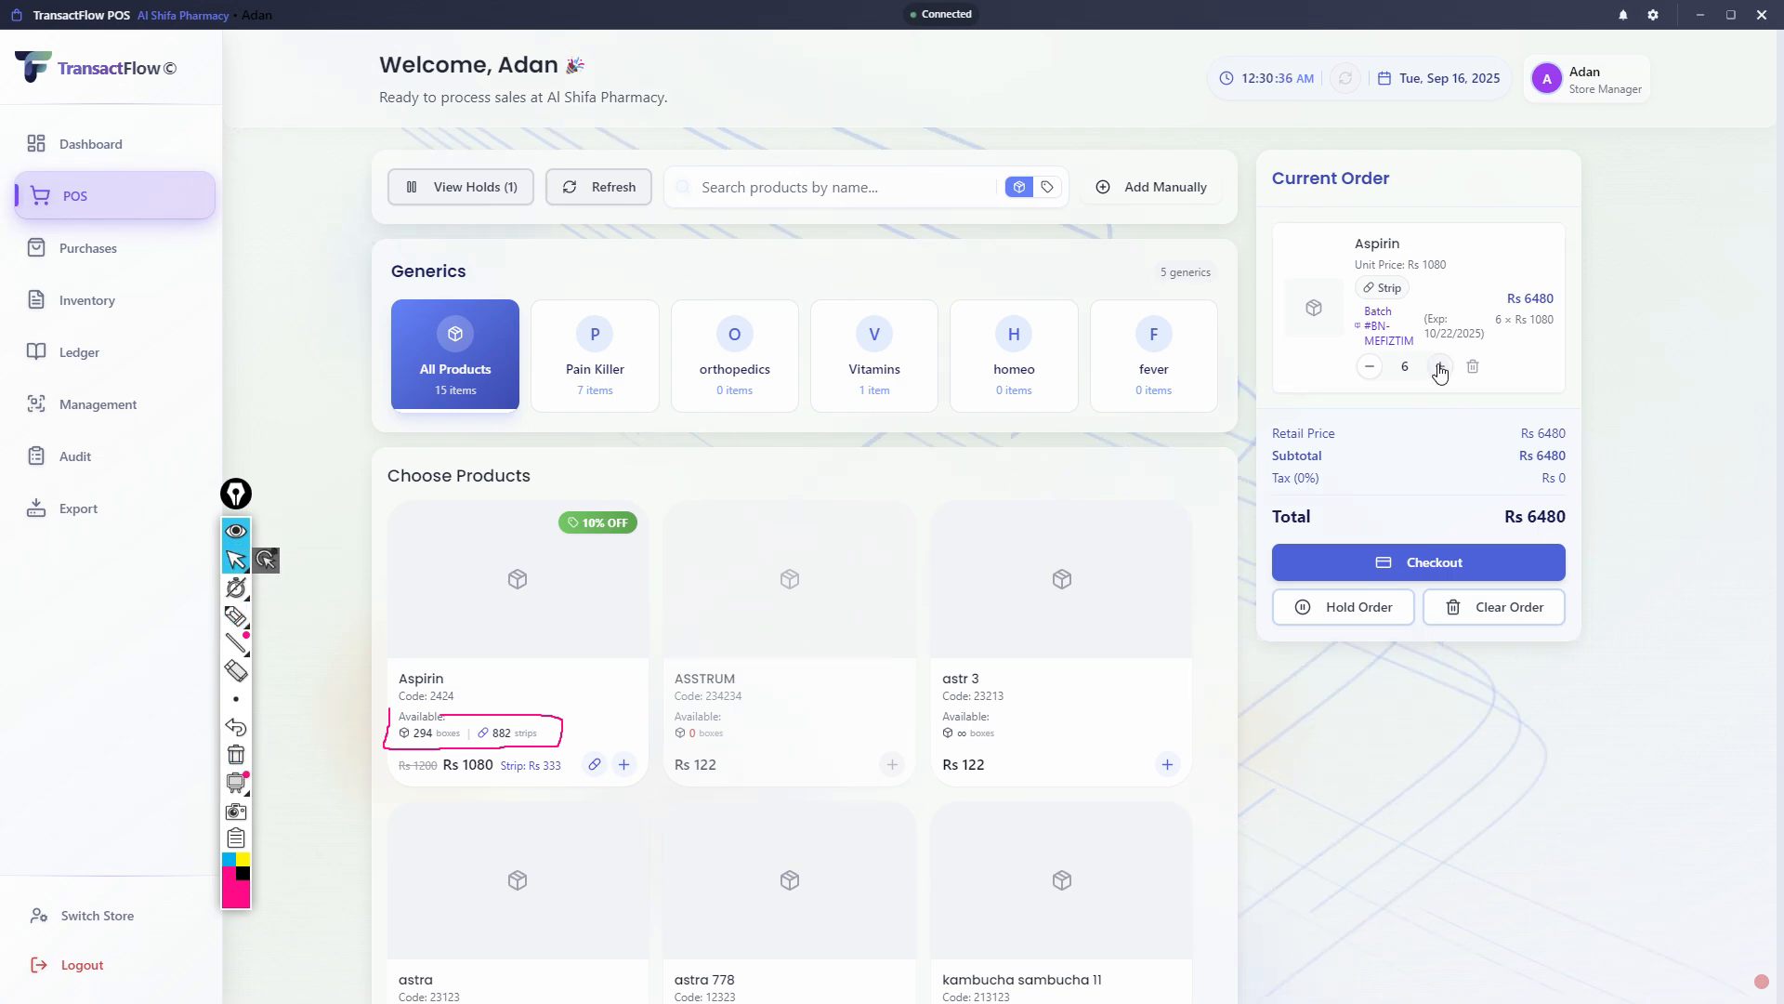
- Increase the Aspirin box quantity in the current order to 9
left_click(1439, 368)
left_click(1440, 368)
left_click(1439, 368)
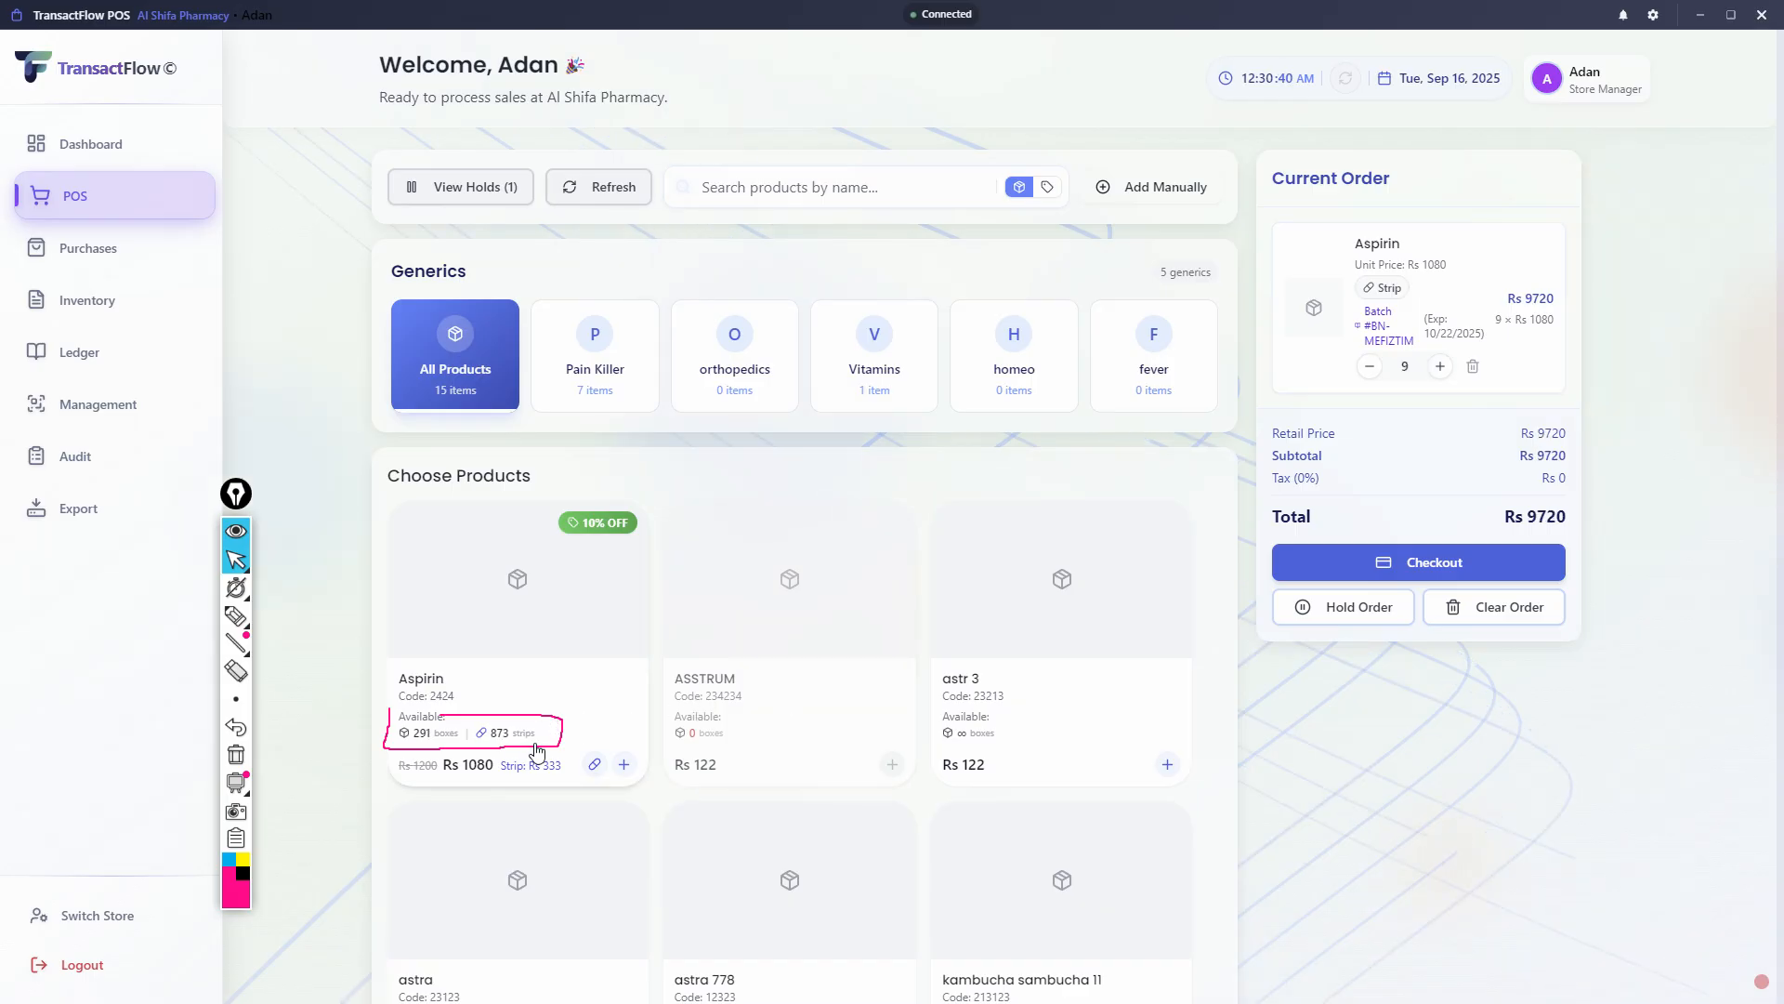
- Add two single strips of Aspirin to the current order at the Retail (Strip) price of Rs 333
left_click(594, 764)
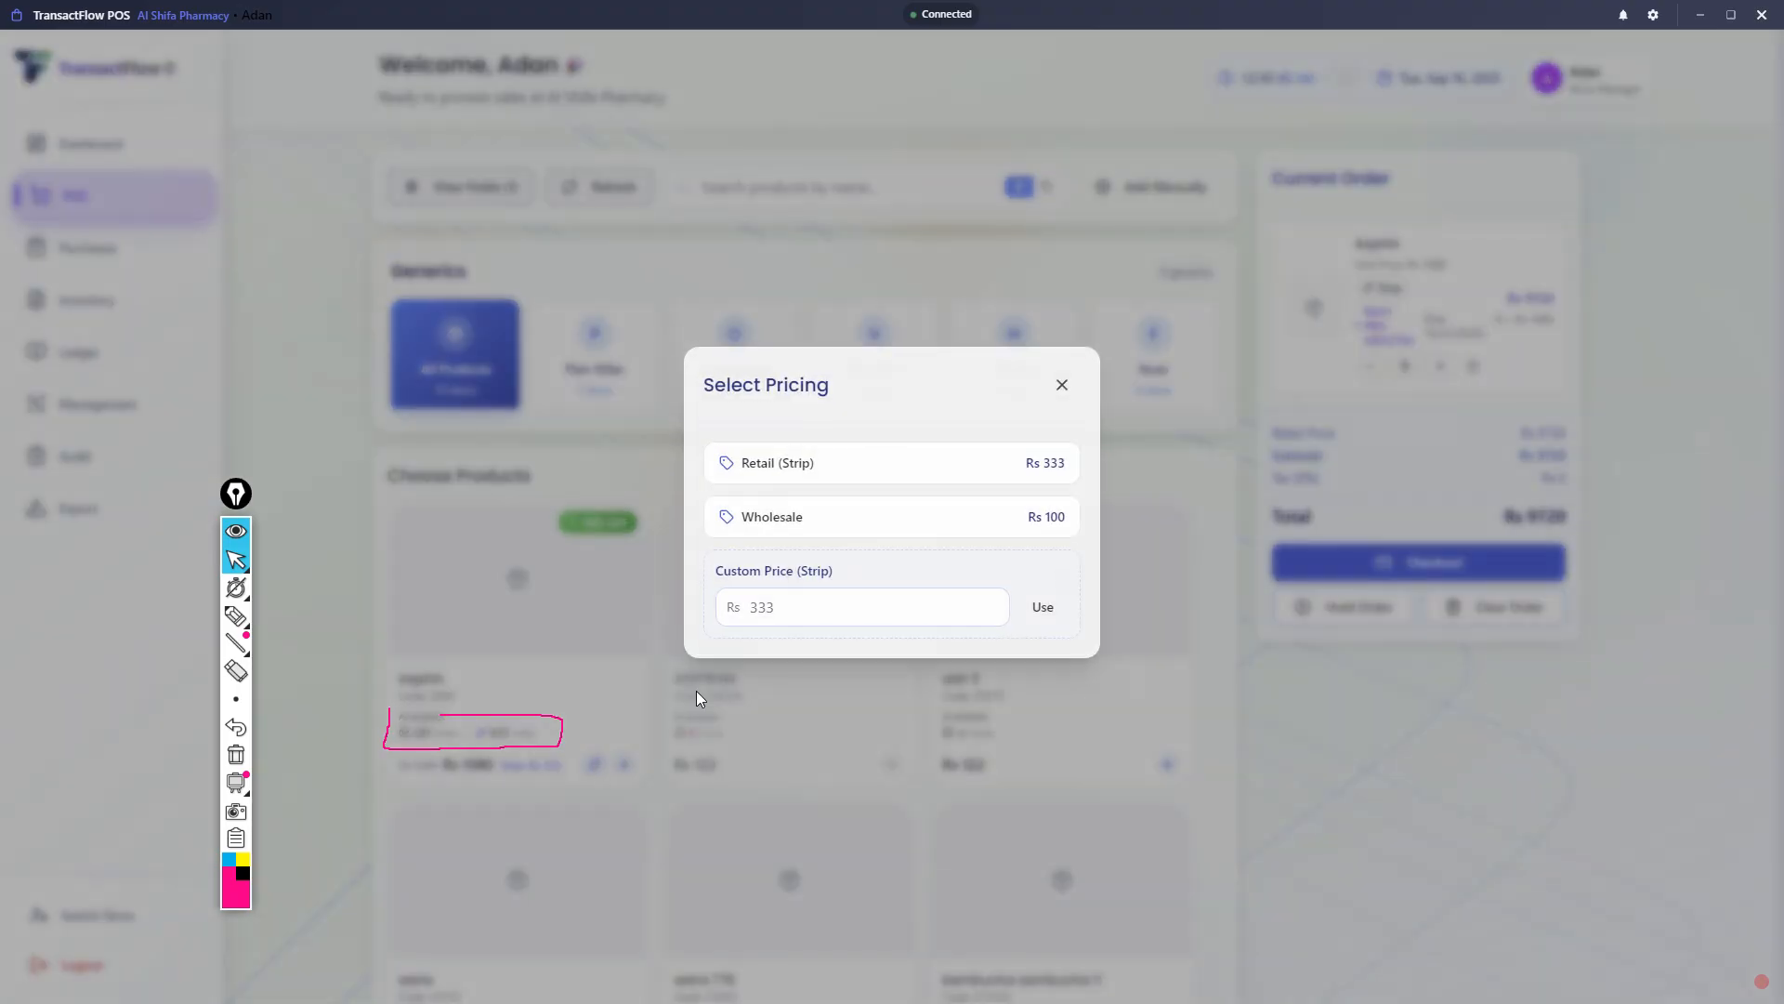
left_click(833, 483)
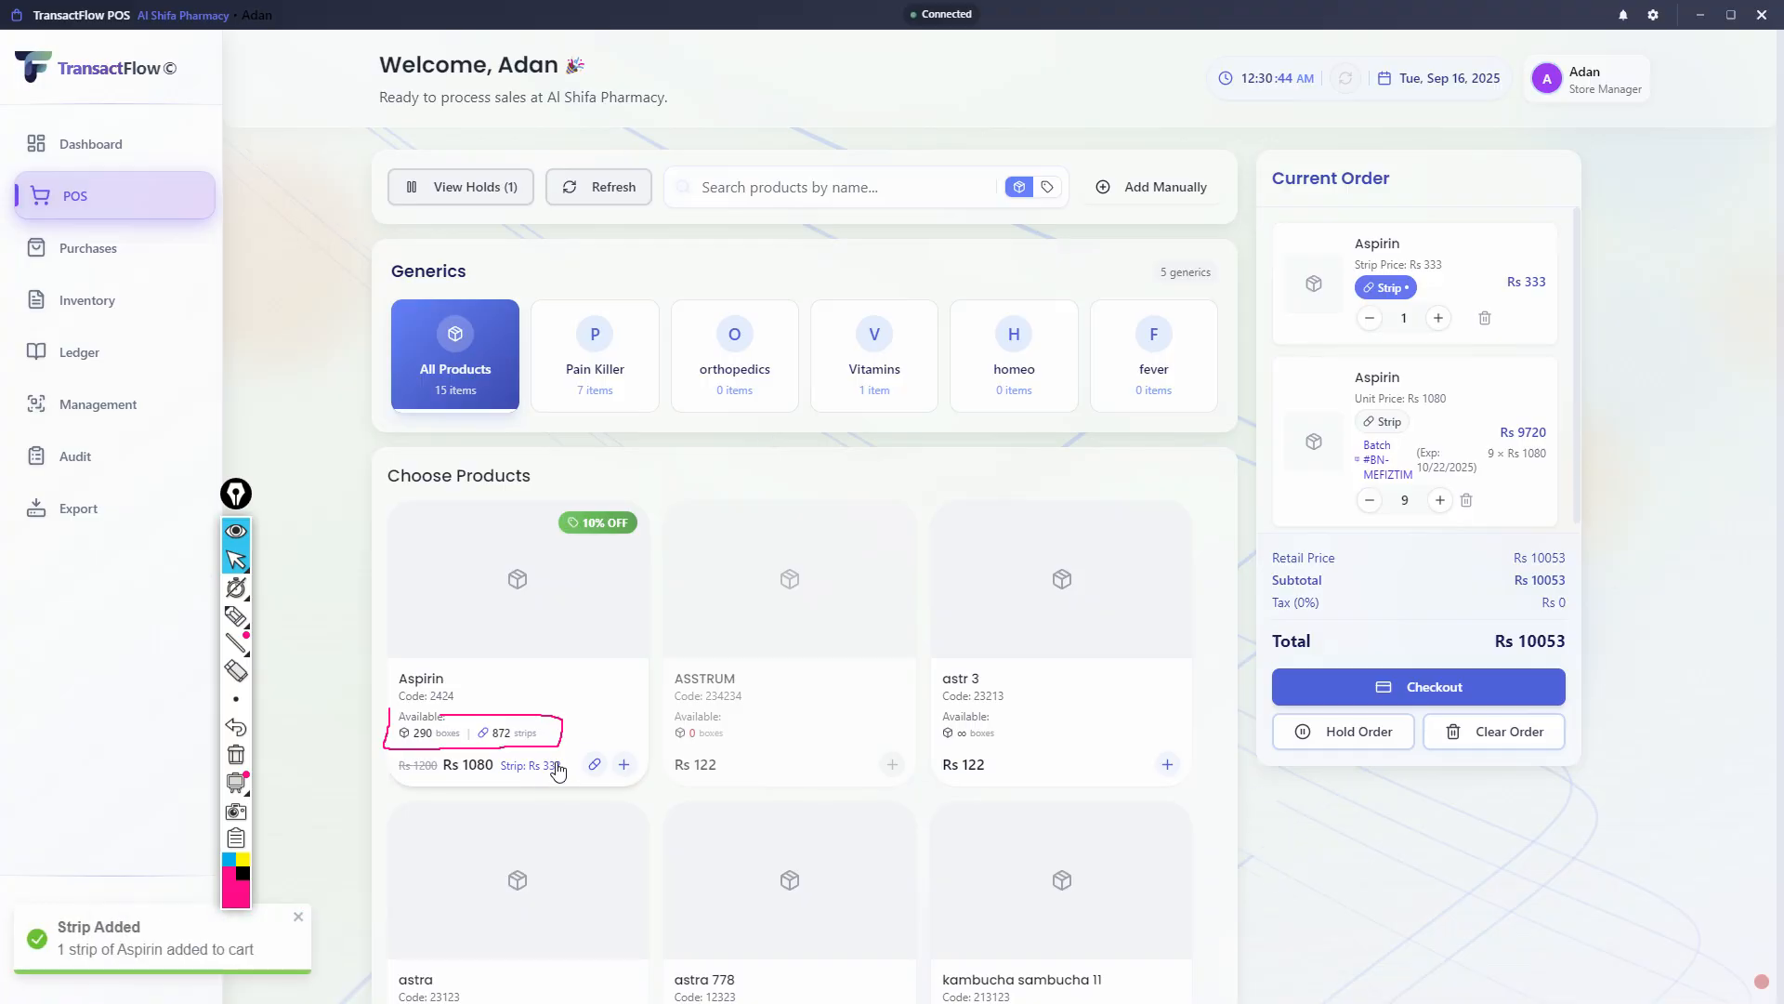
left_click(594, 763)
left_click(849, 481)
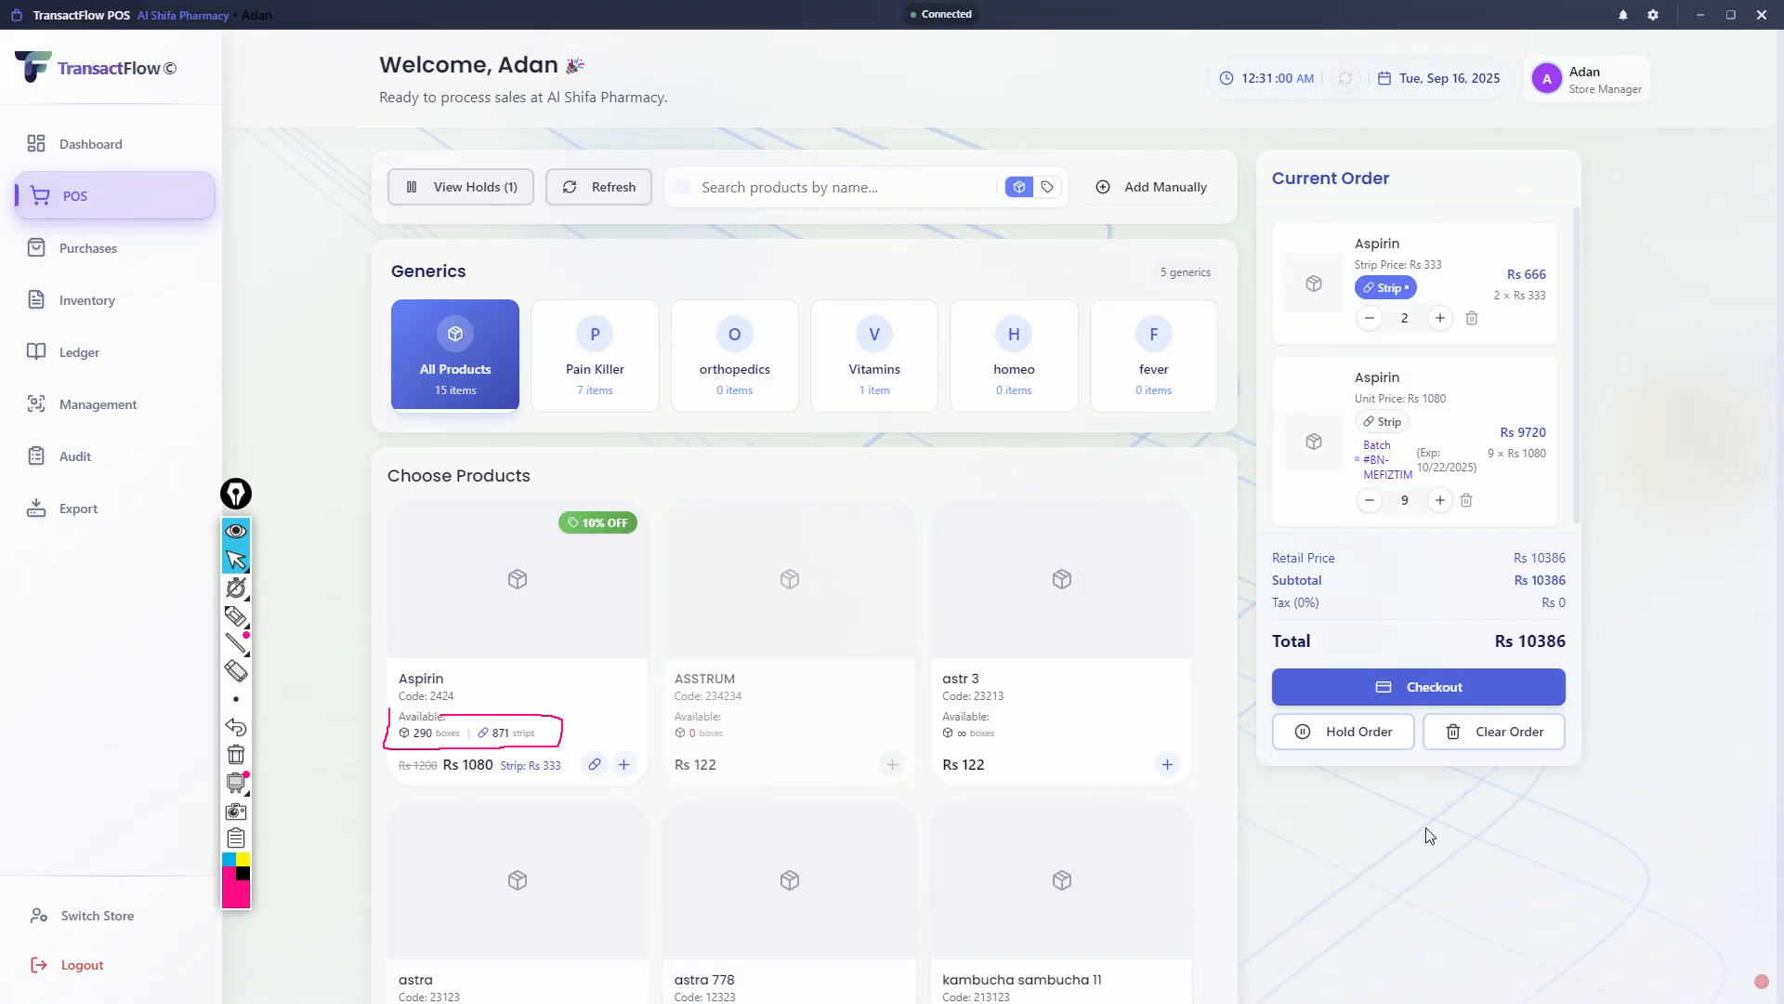
scroll(1341, 446, "down", 1)
scroll(1350, 468, "up", 1)
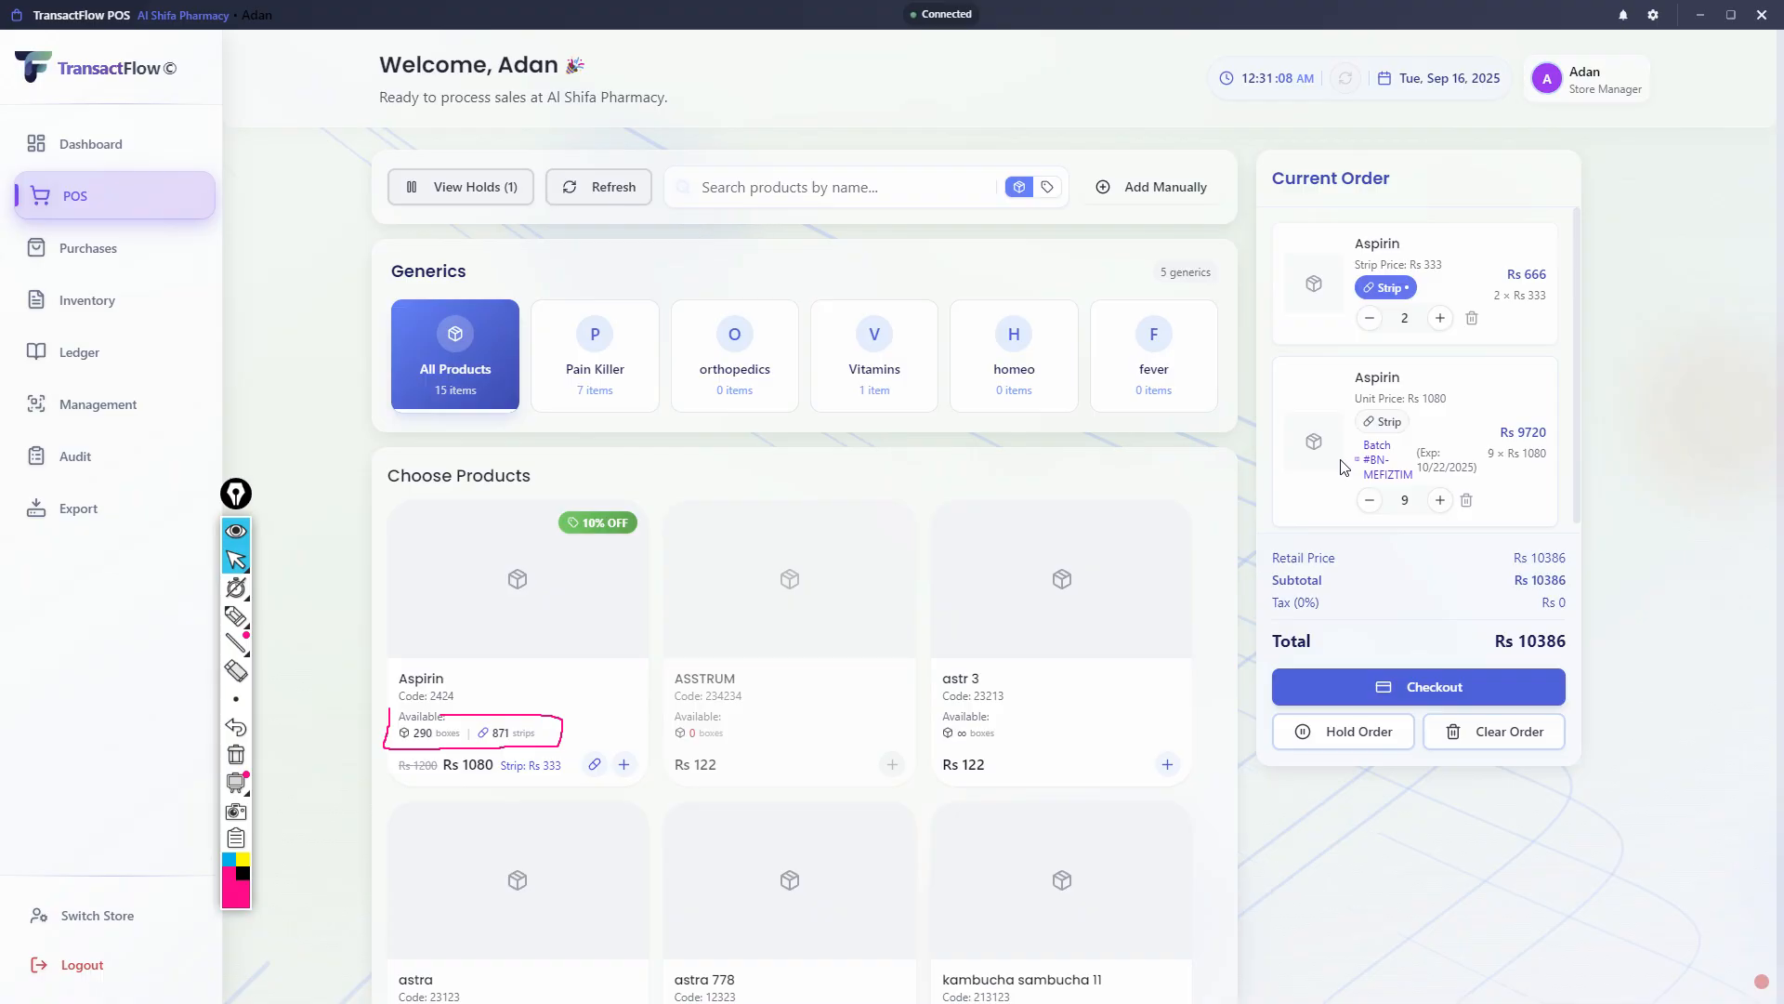
scroll(1348, 483, "down", 1)
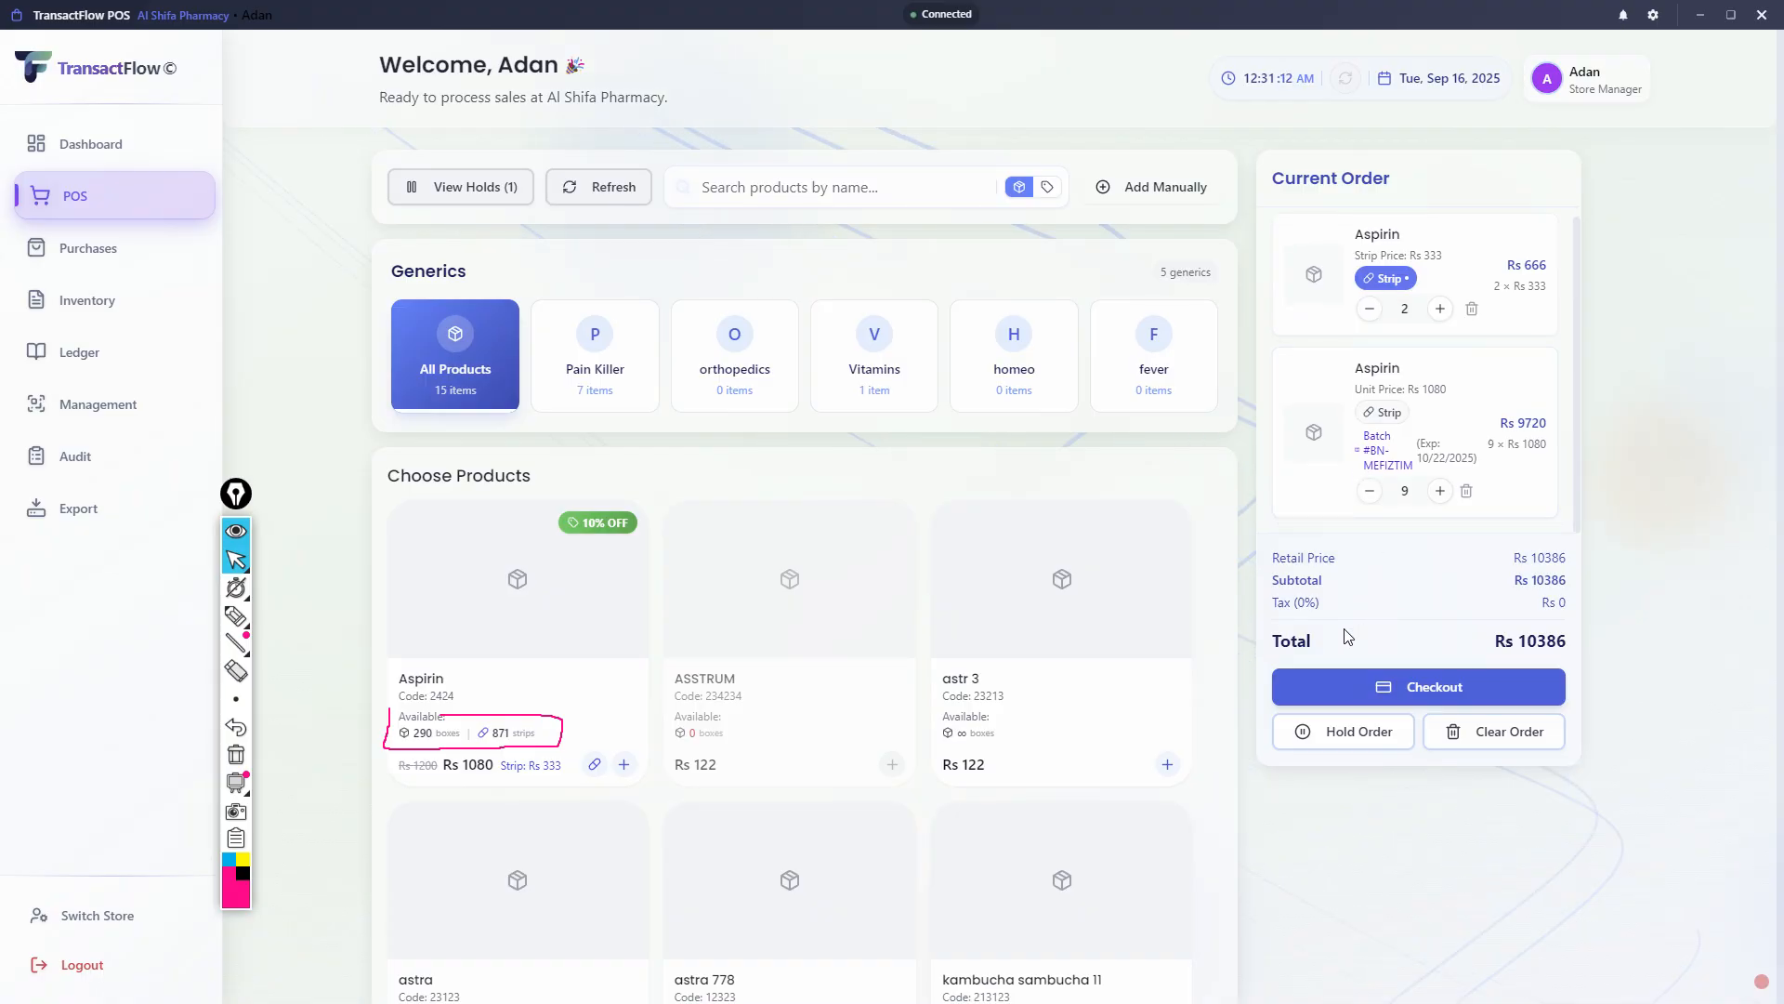
- Put the current Aspirin order on hold and review its items in the held orders list
left_click(1354, 742)
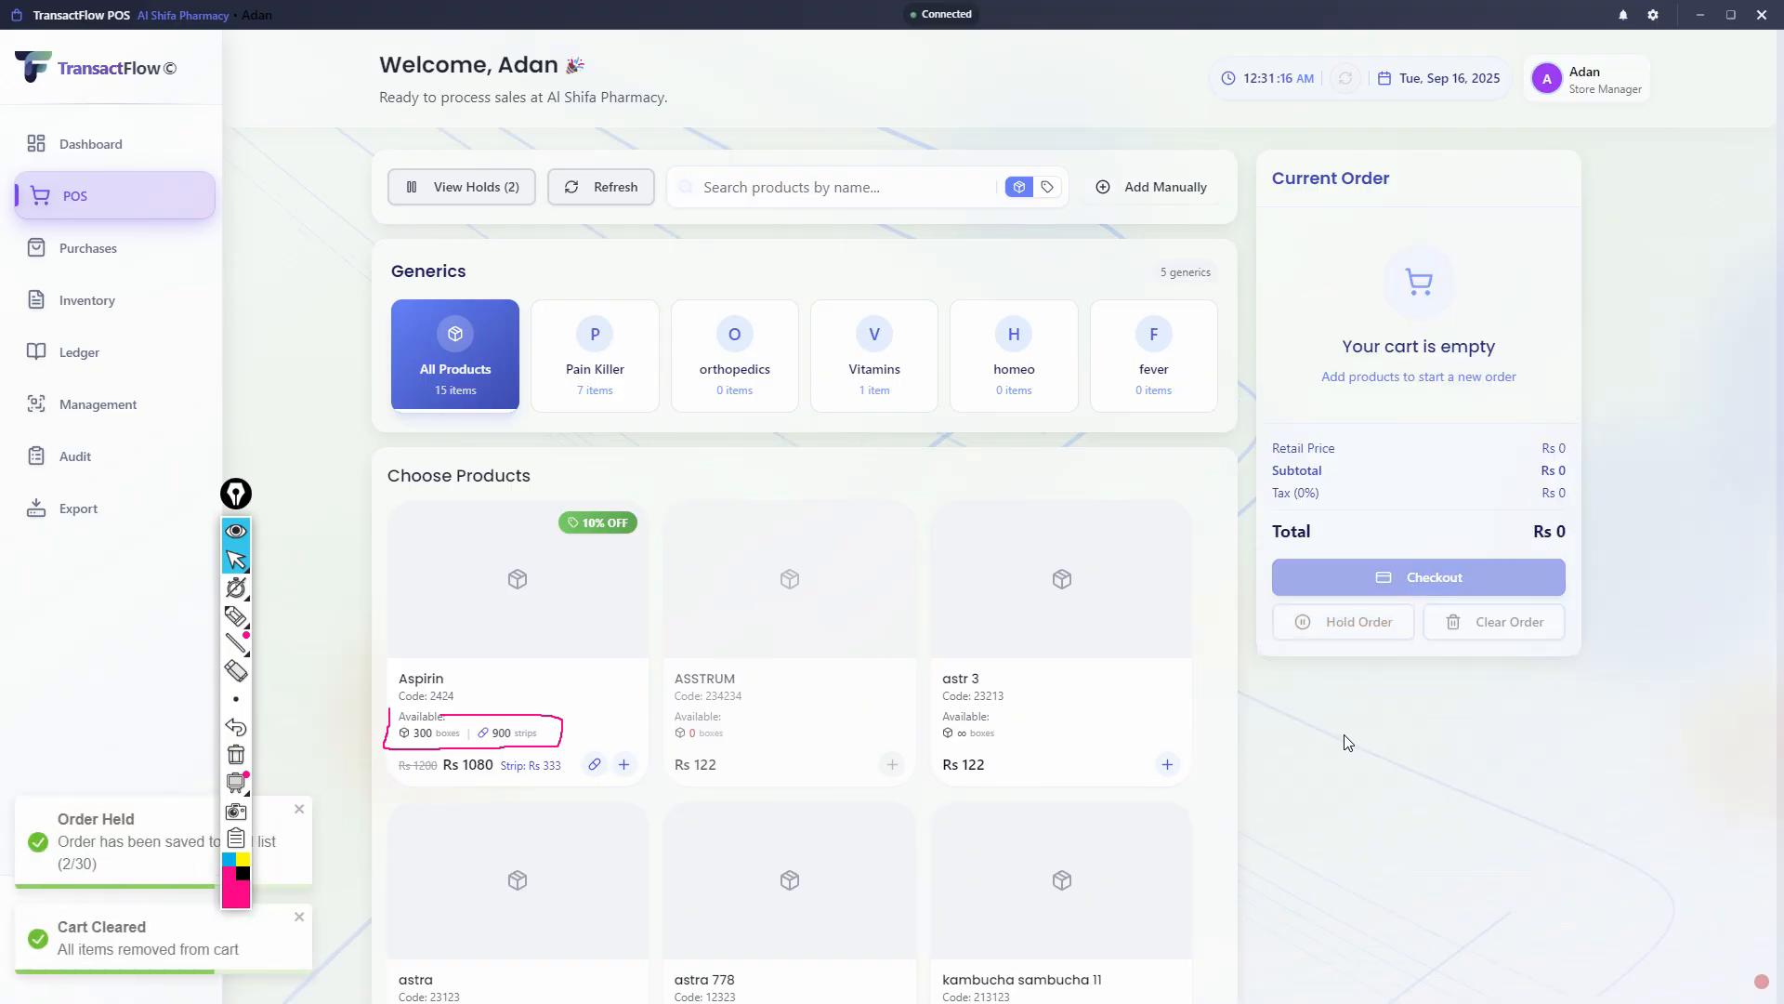
left_click(499, 192)
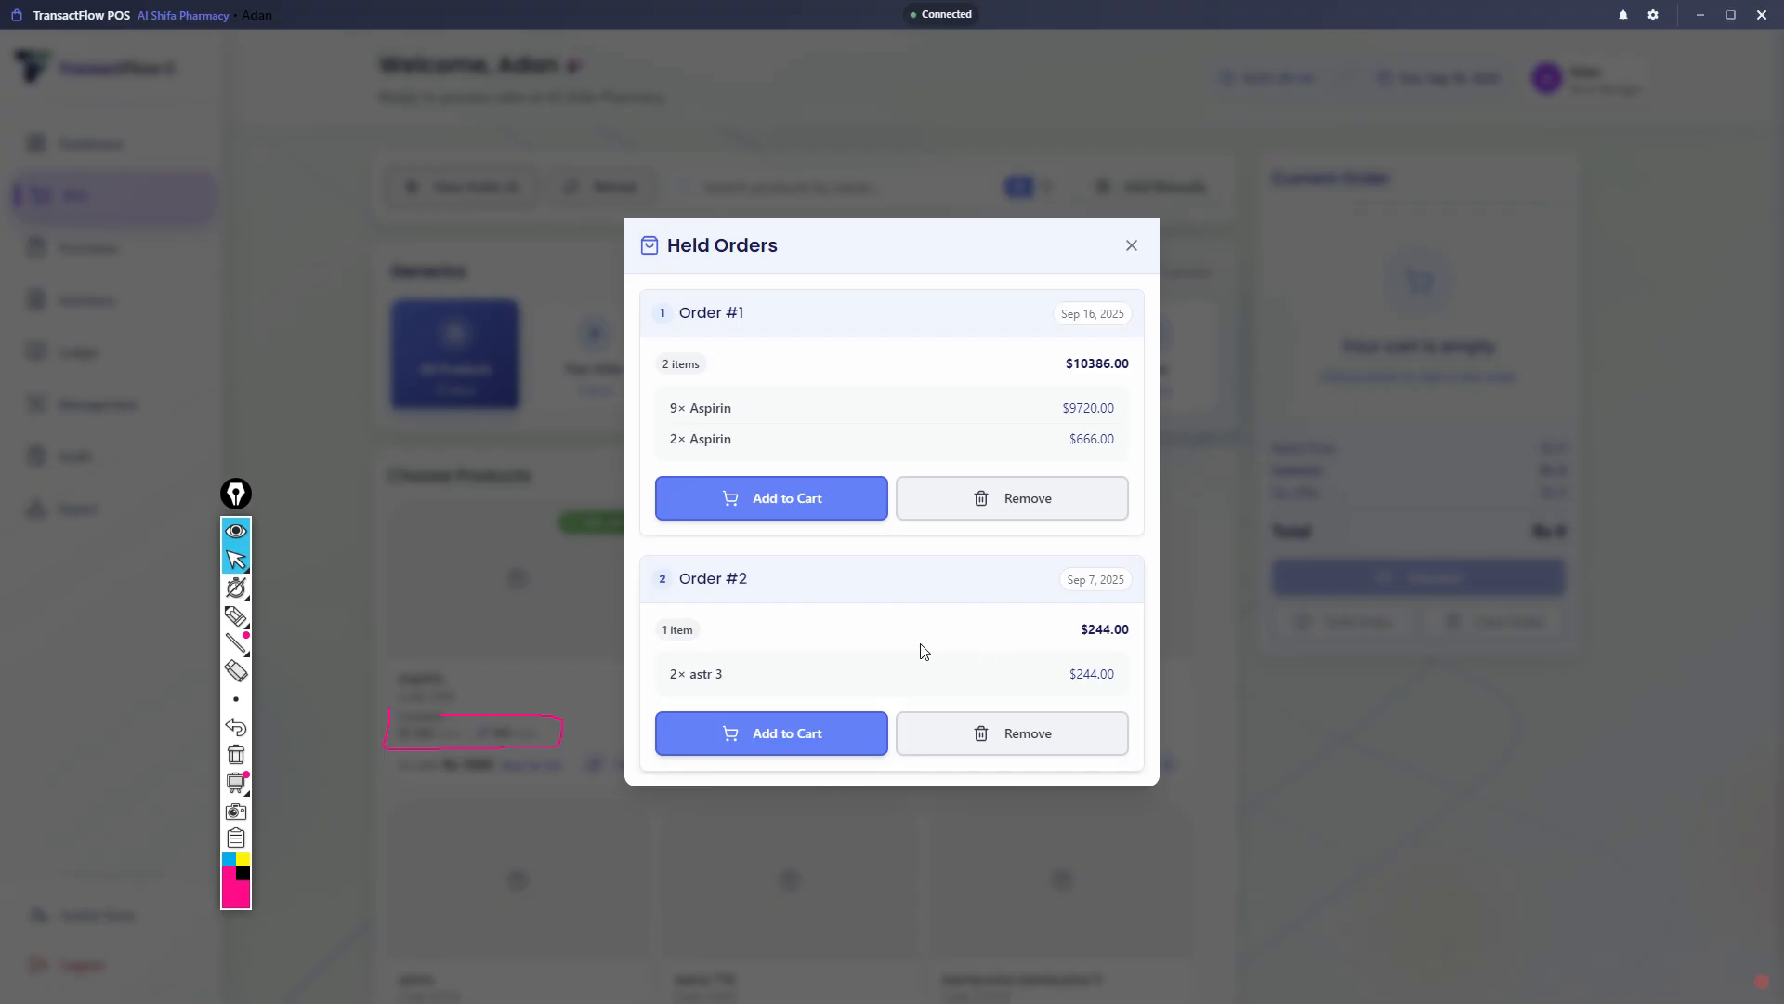
triple_click(681, 402)
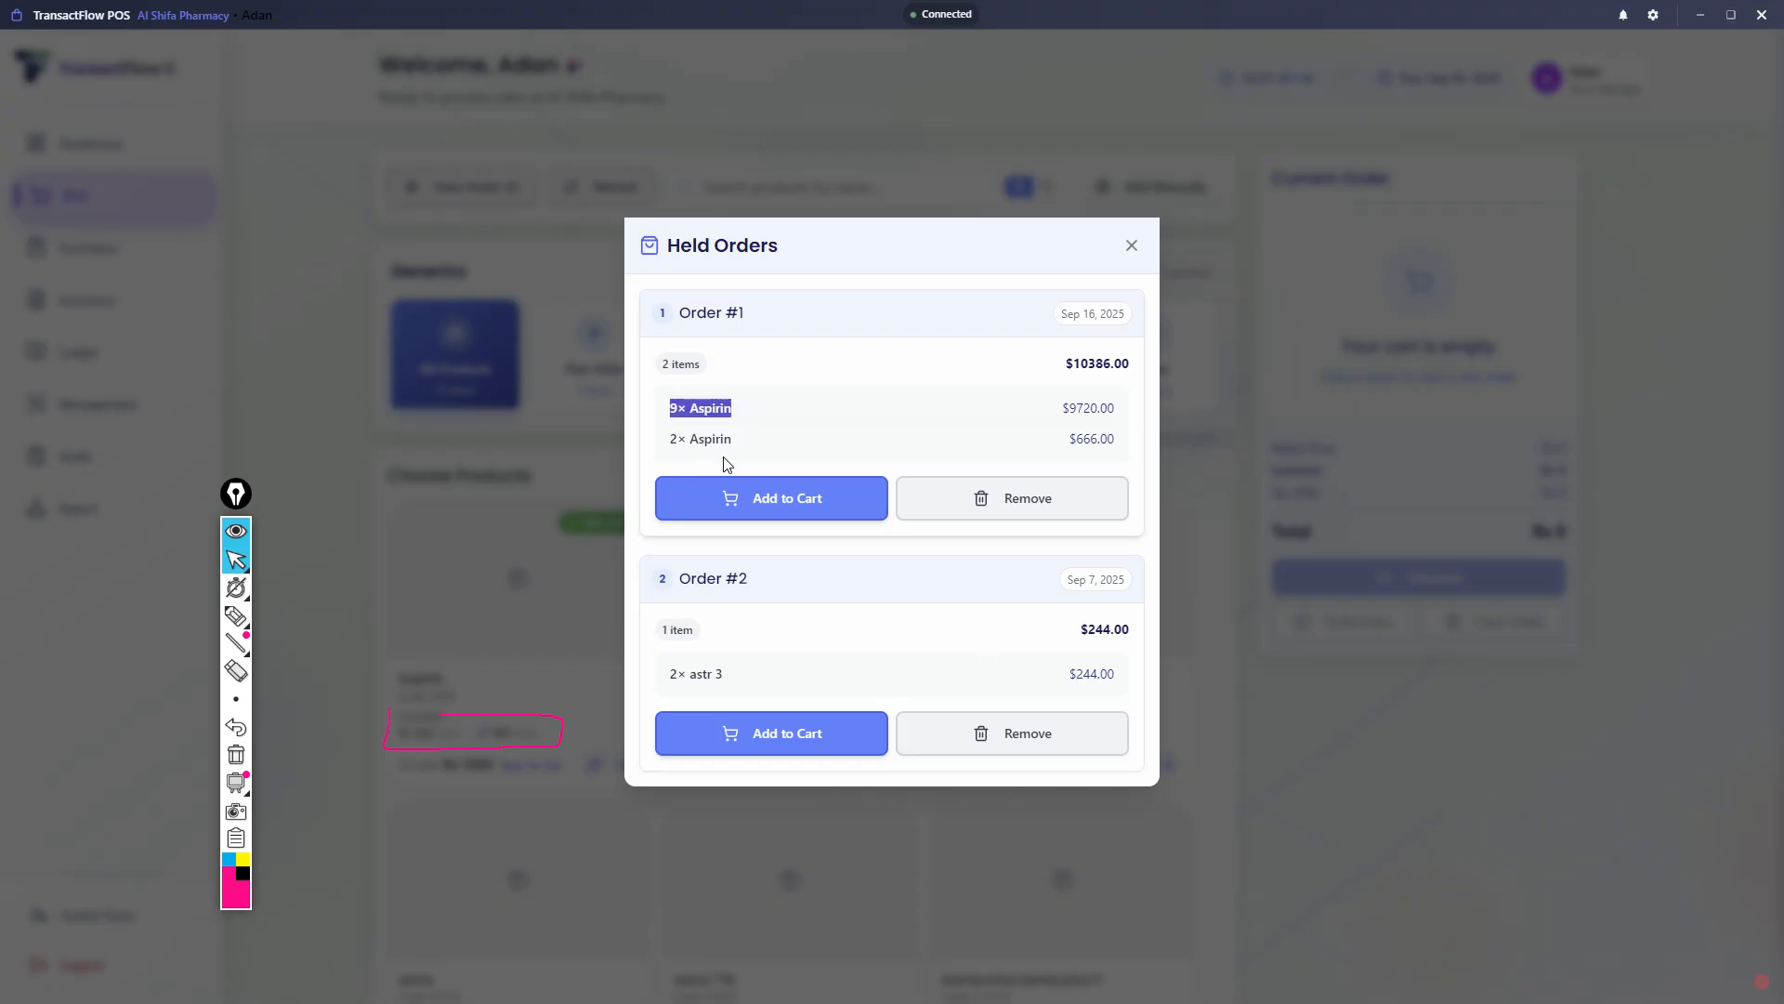
left_click(759, 455)
left_click_drag(692, 444, 673, 466)
left_click(1432, 692)
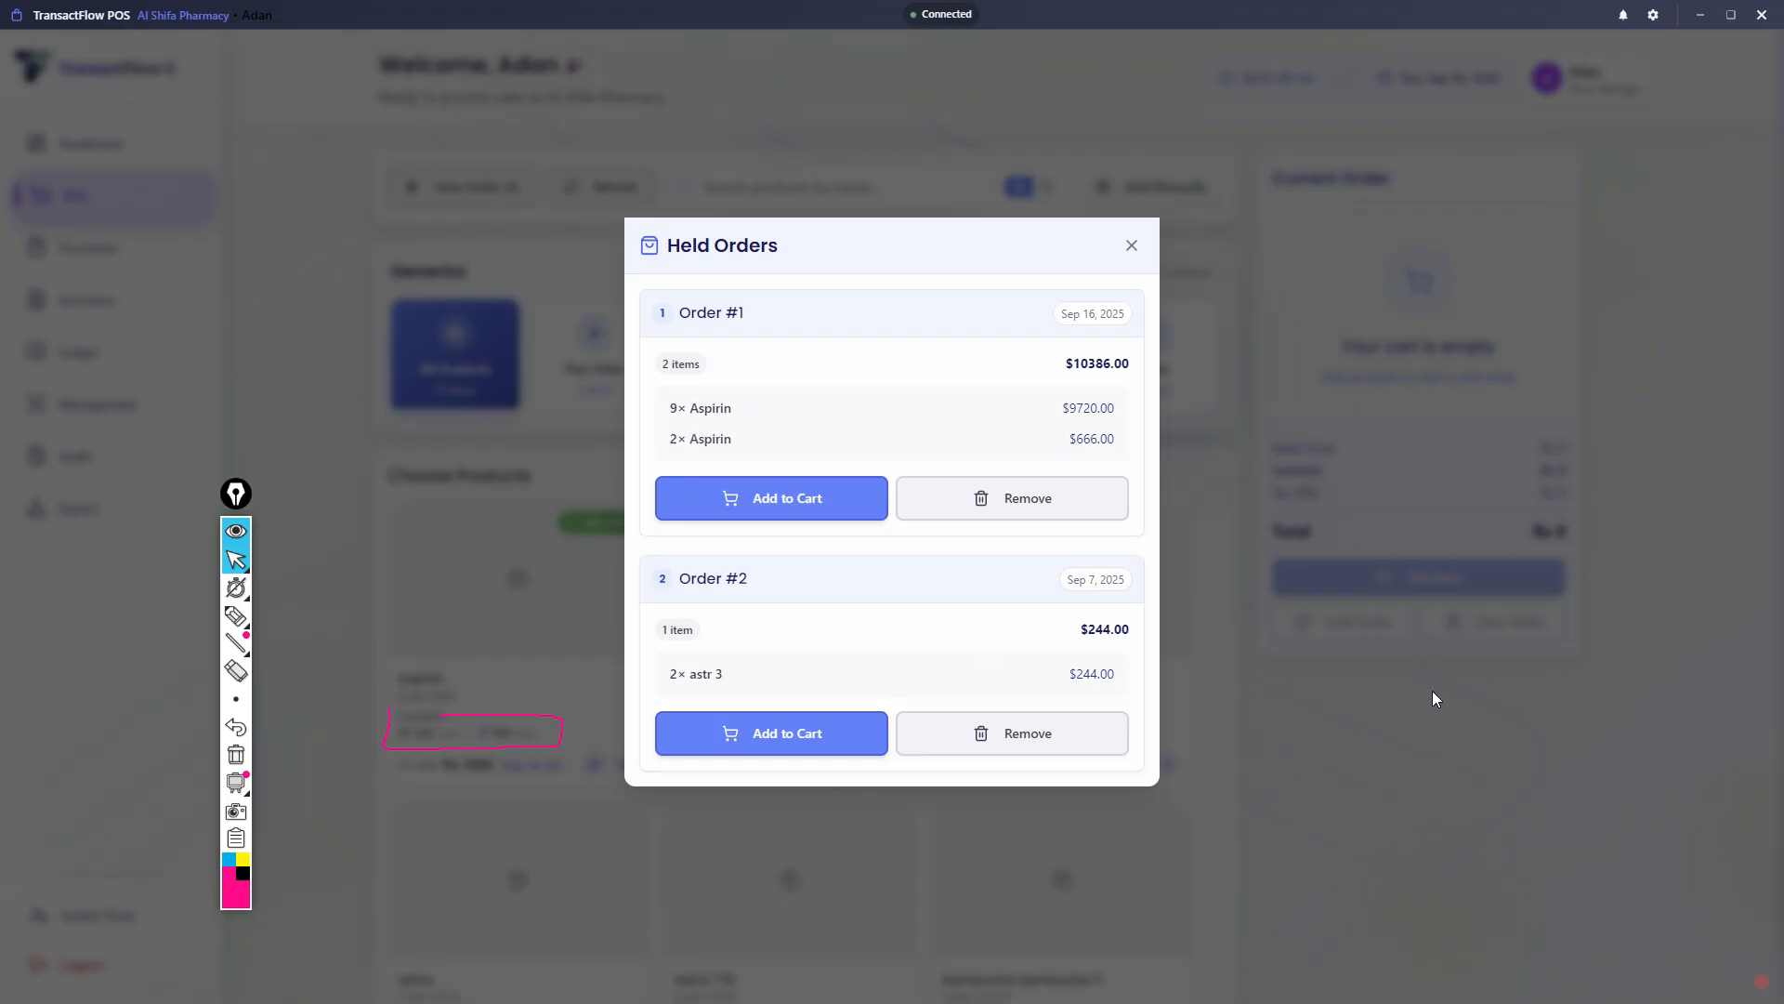
left_click(1132, 247)
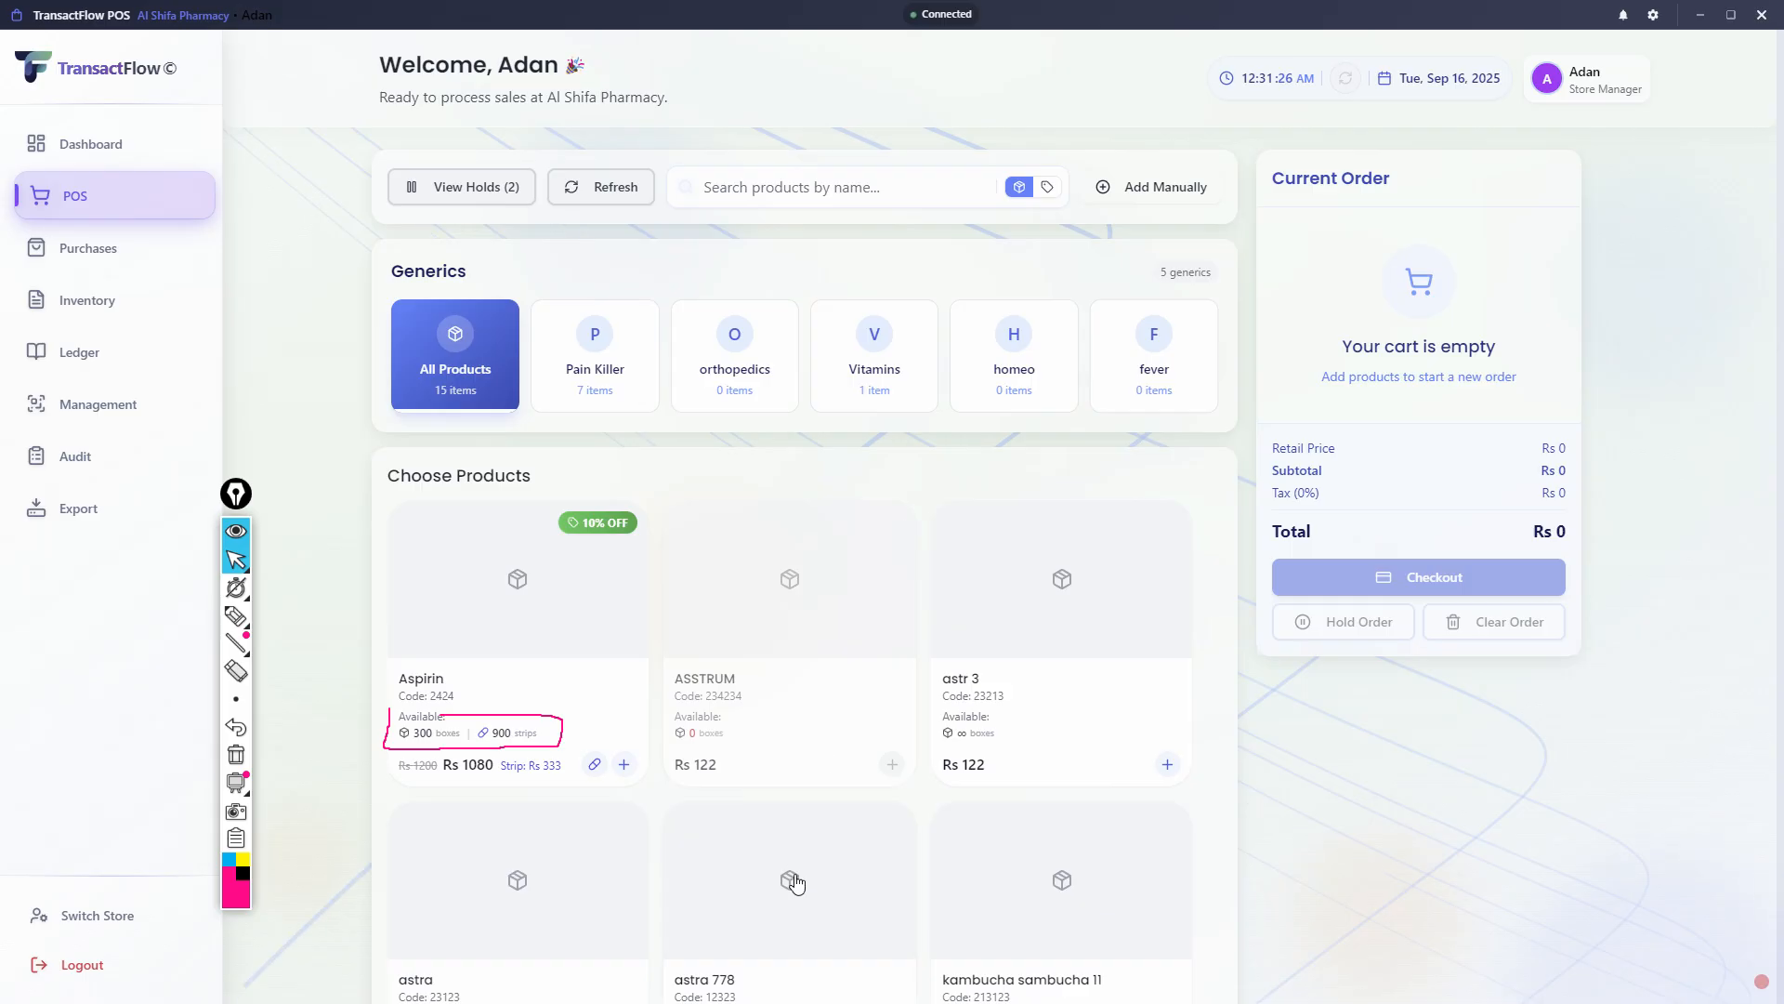
- Erase the pink pen outline around the Aspirin stock availability
left_click(236, 753)
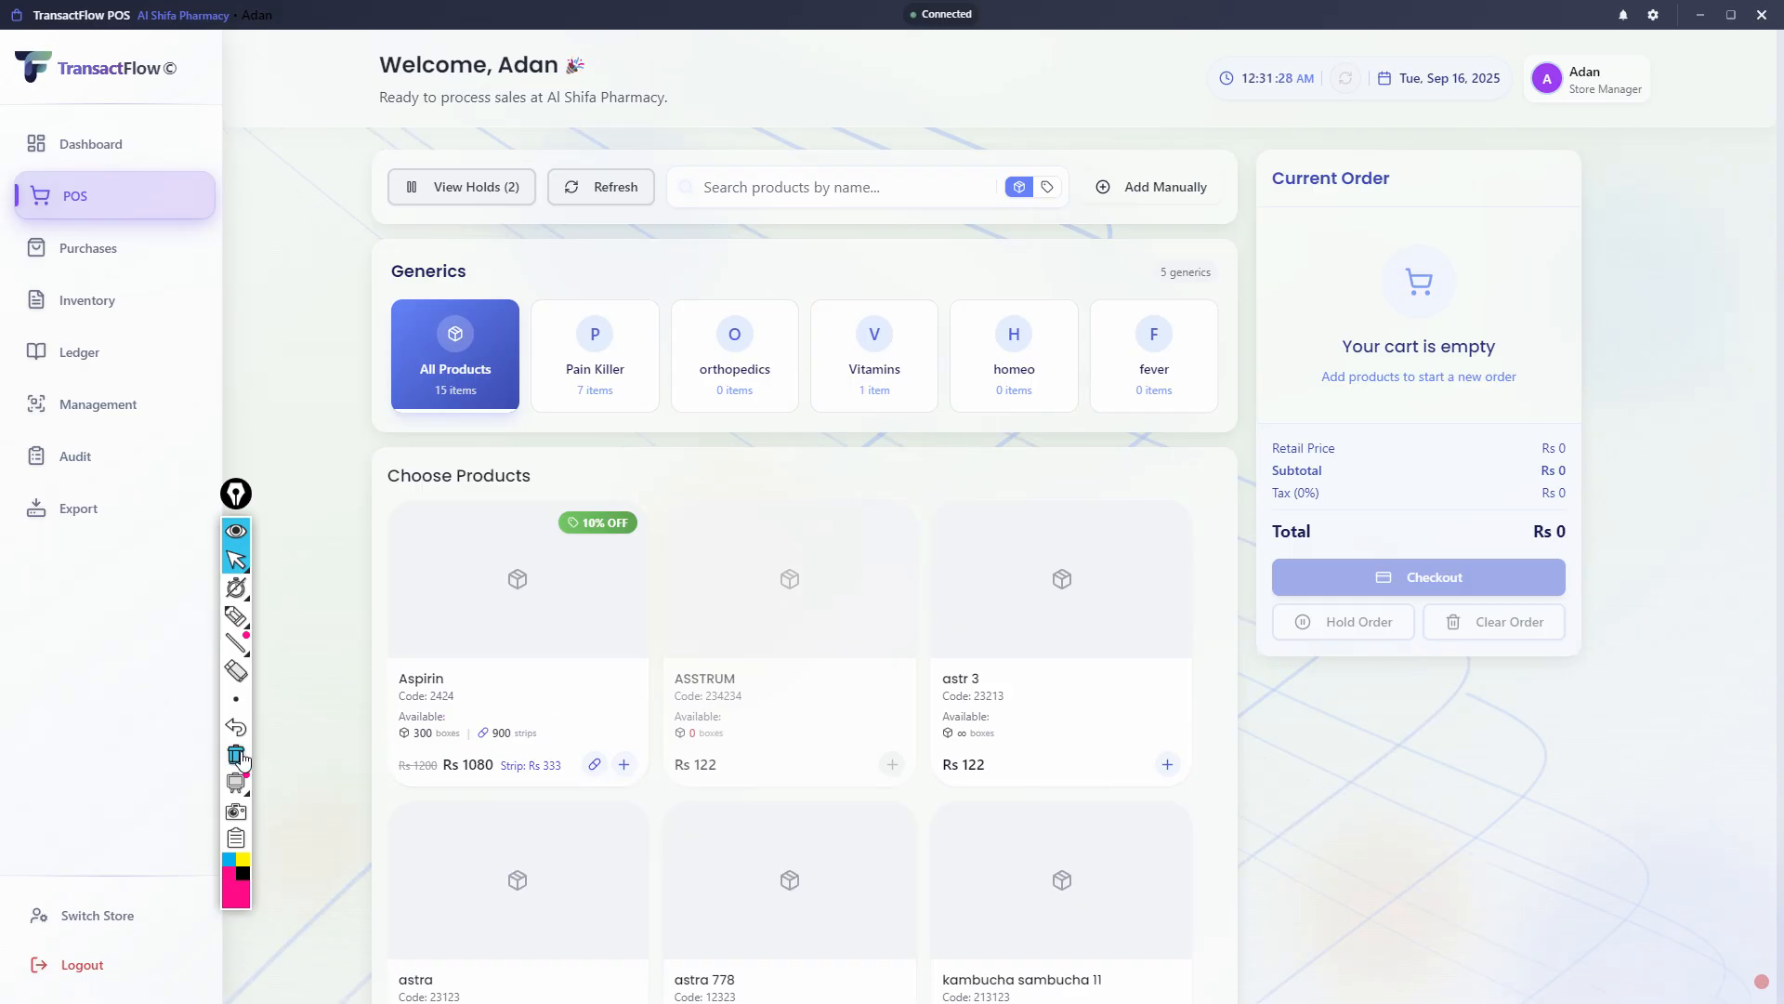
left_click(1019, 624)
left_click(640, 627)
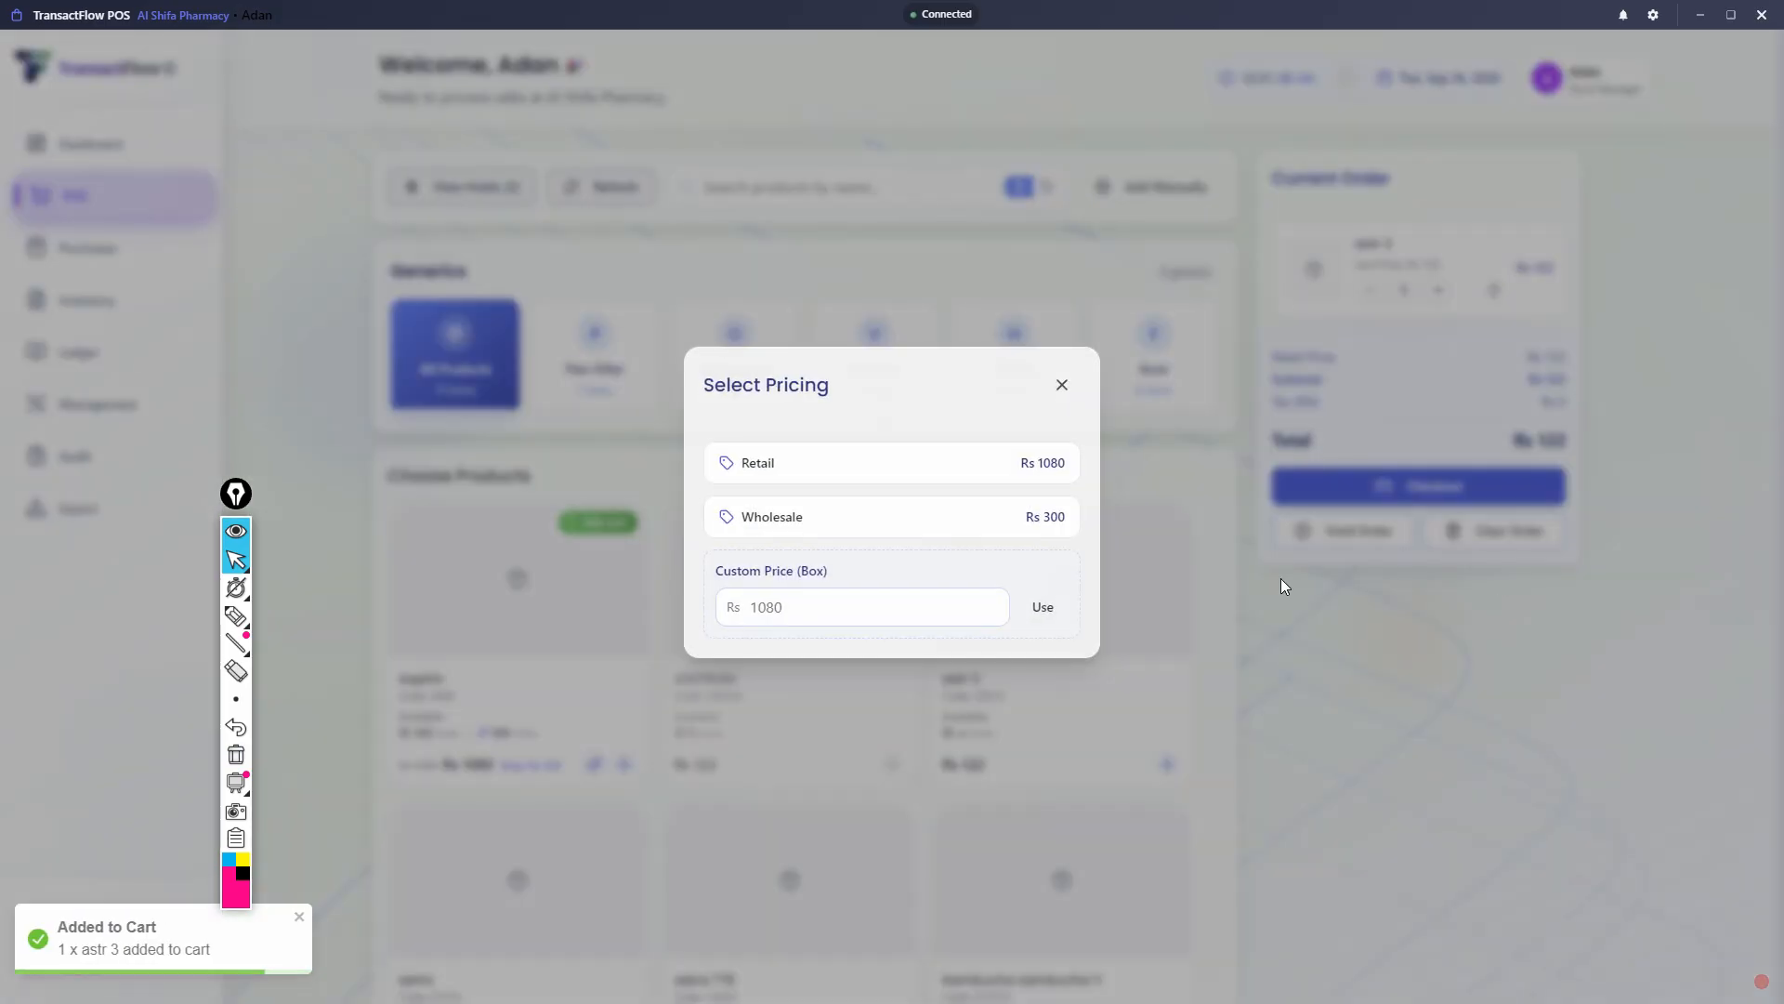
left_click(1062, 385)
left_click(1493, 289)
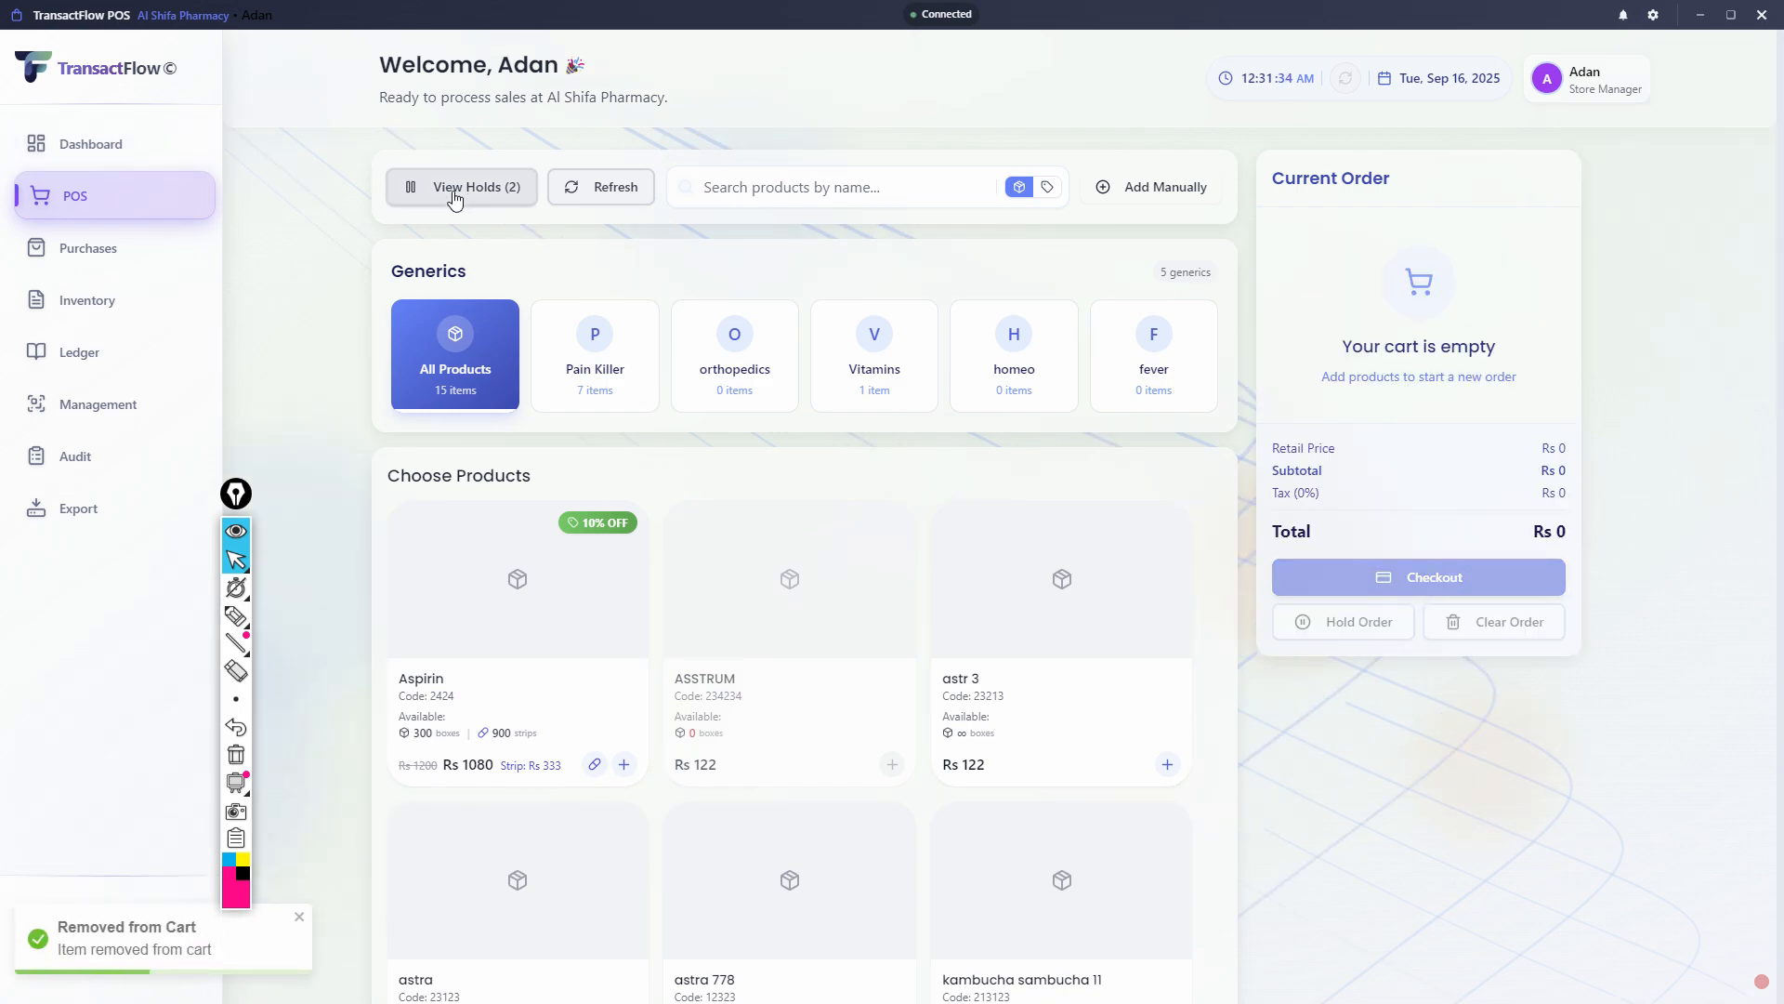
- Restore held Order #1 with the 9 and 2 Aspirin items to the cart
left_click(455, 191)
left_click(779, 525)
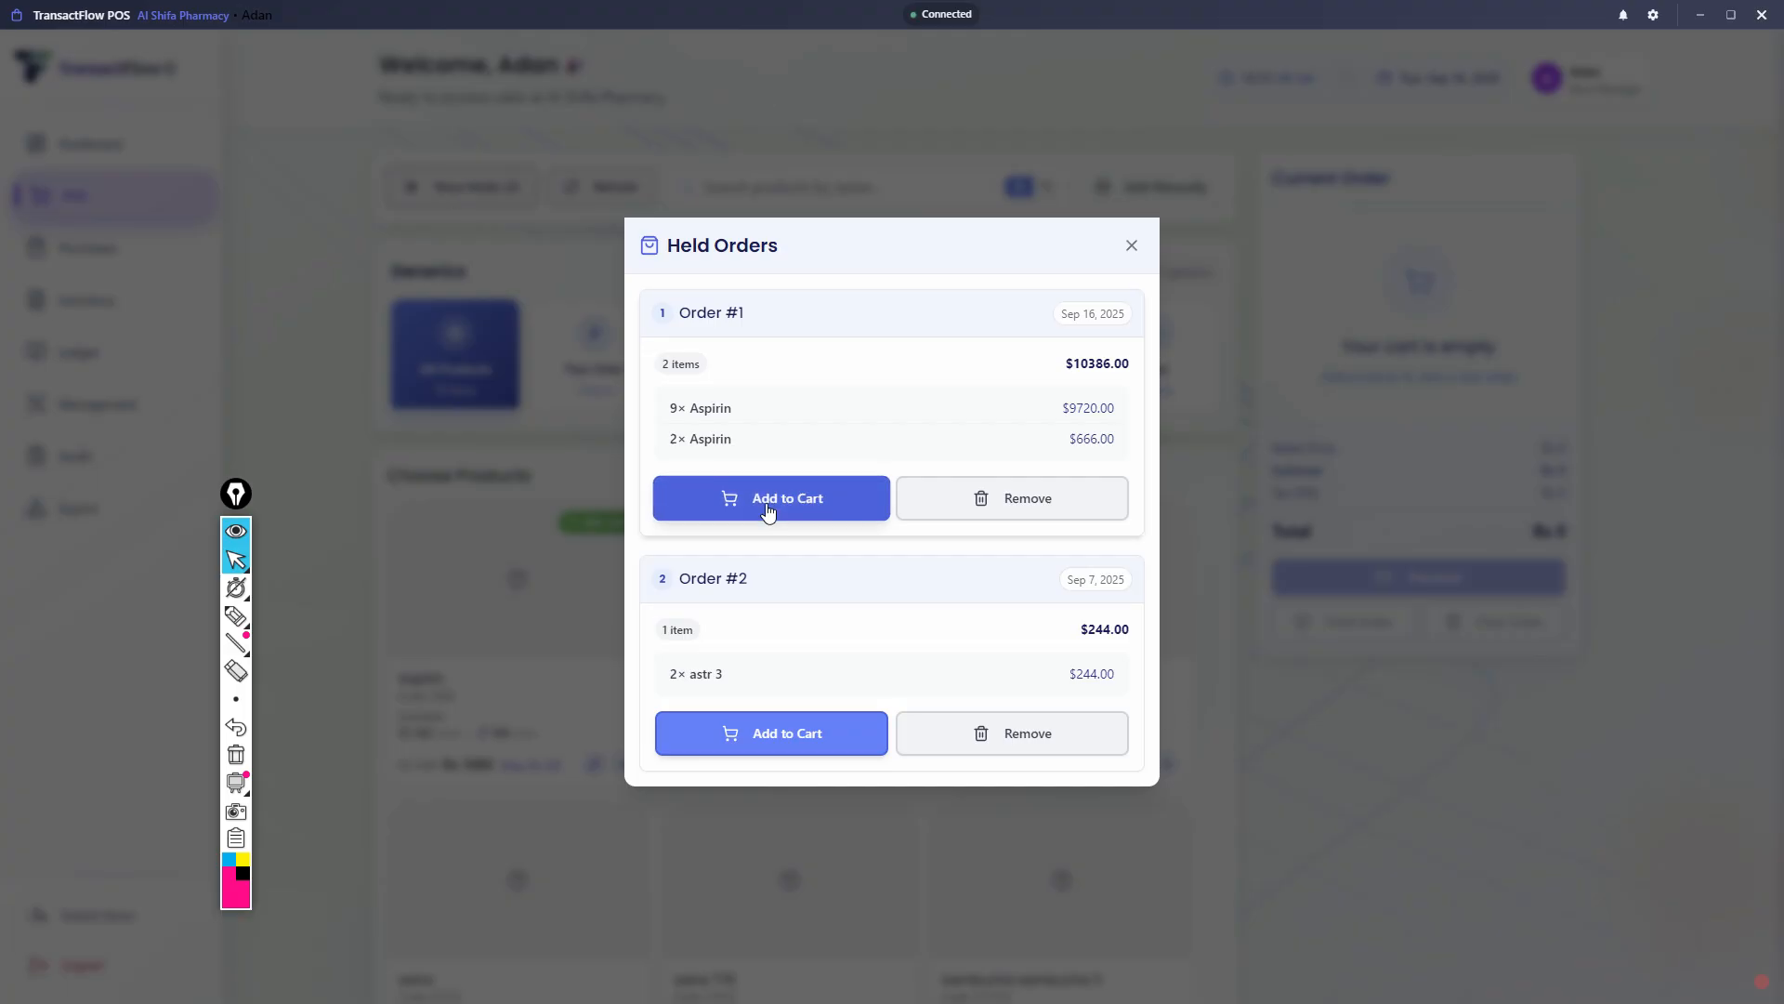
left_click(1133, 354)
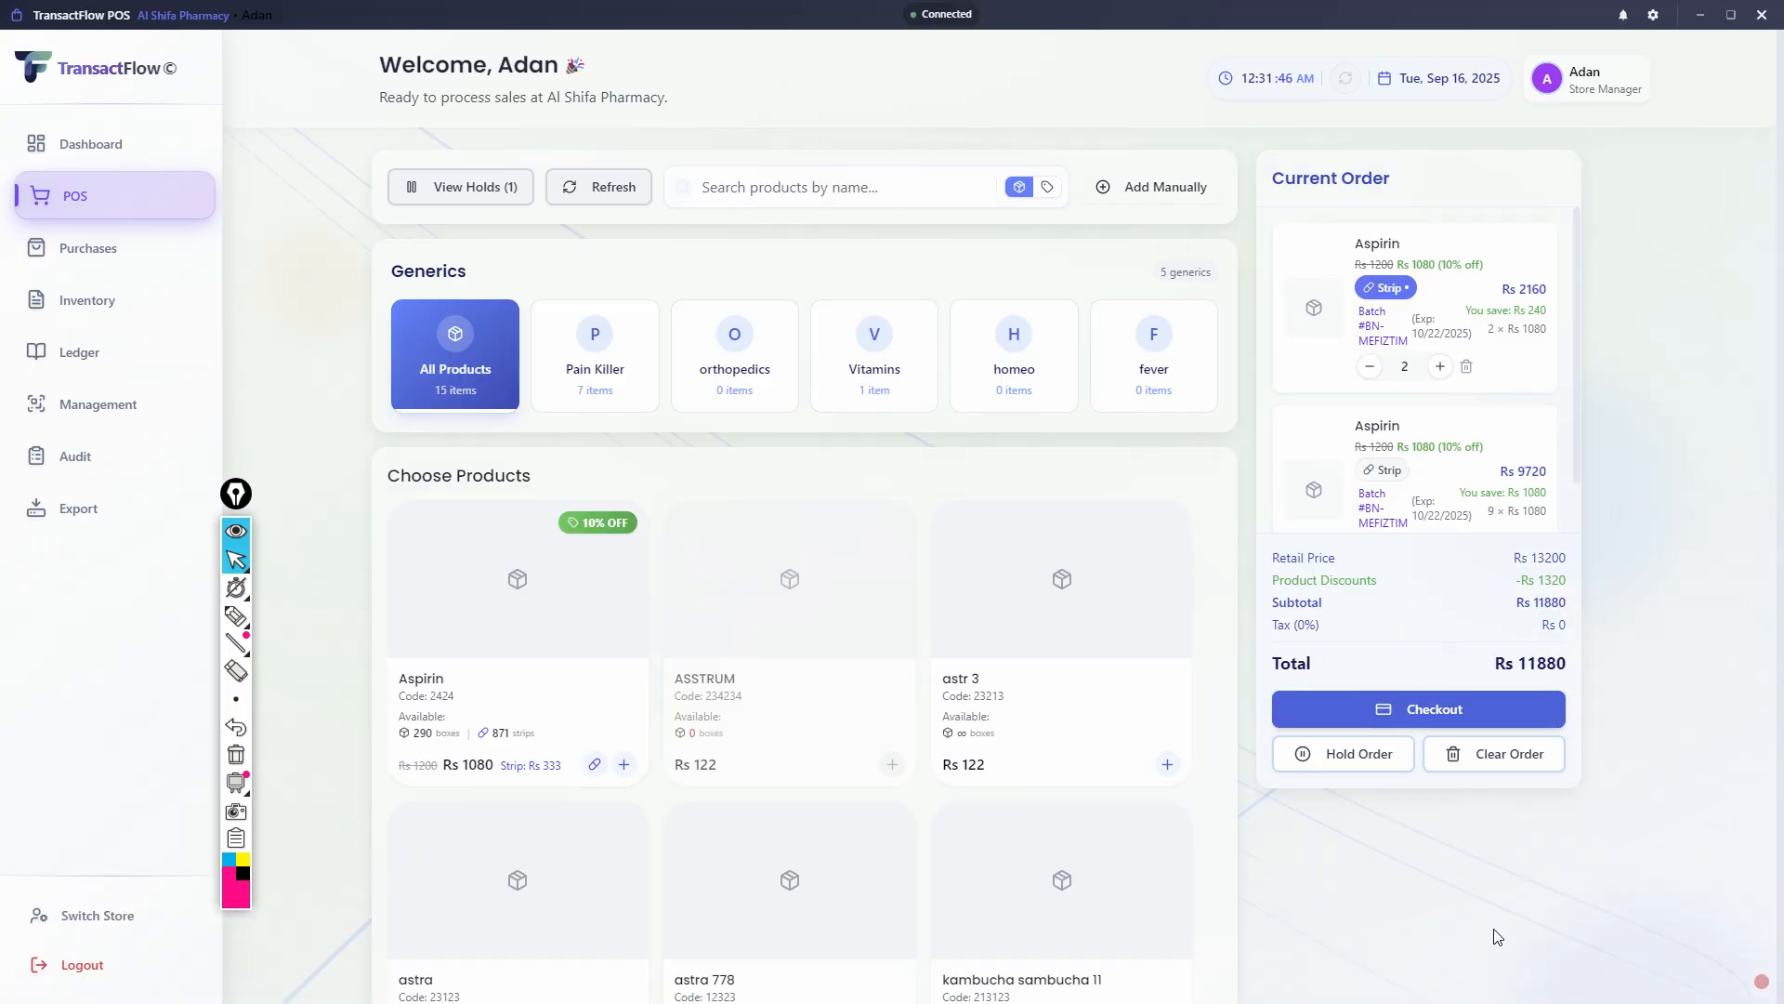
- Open the checkout for the current order and enter 15000 as the cash amount received
key("ctrl+c")
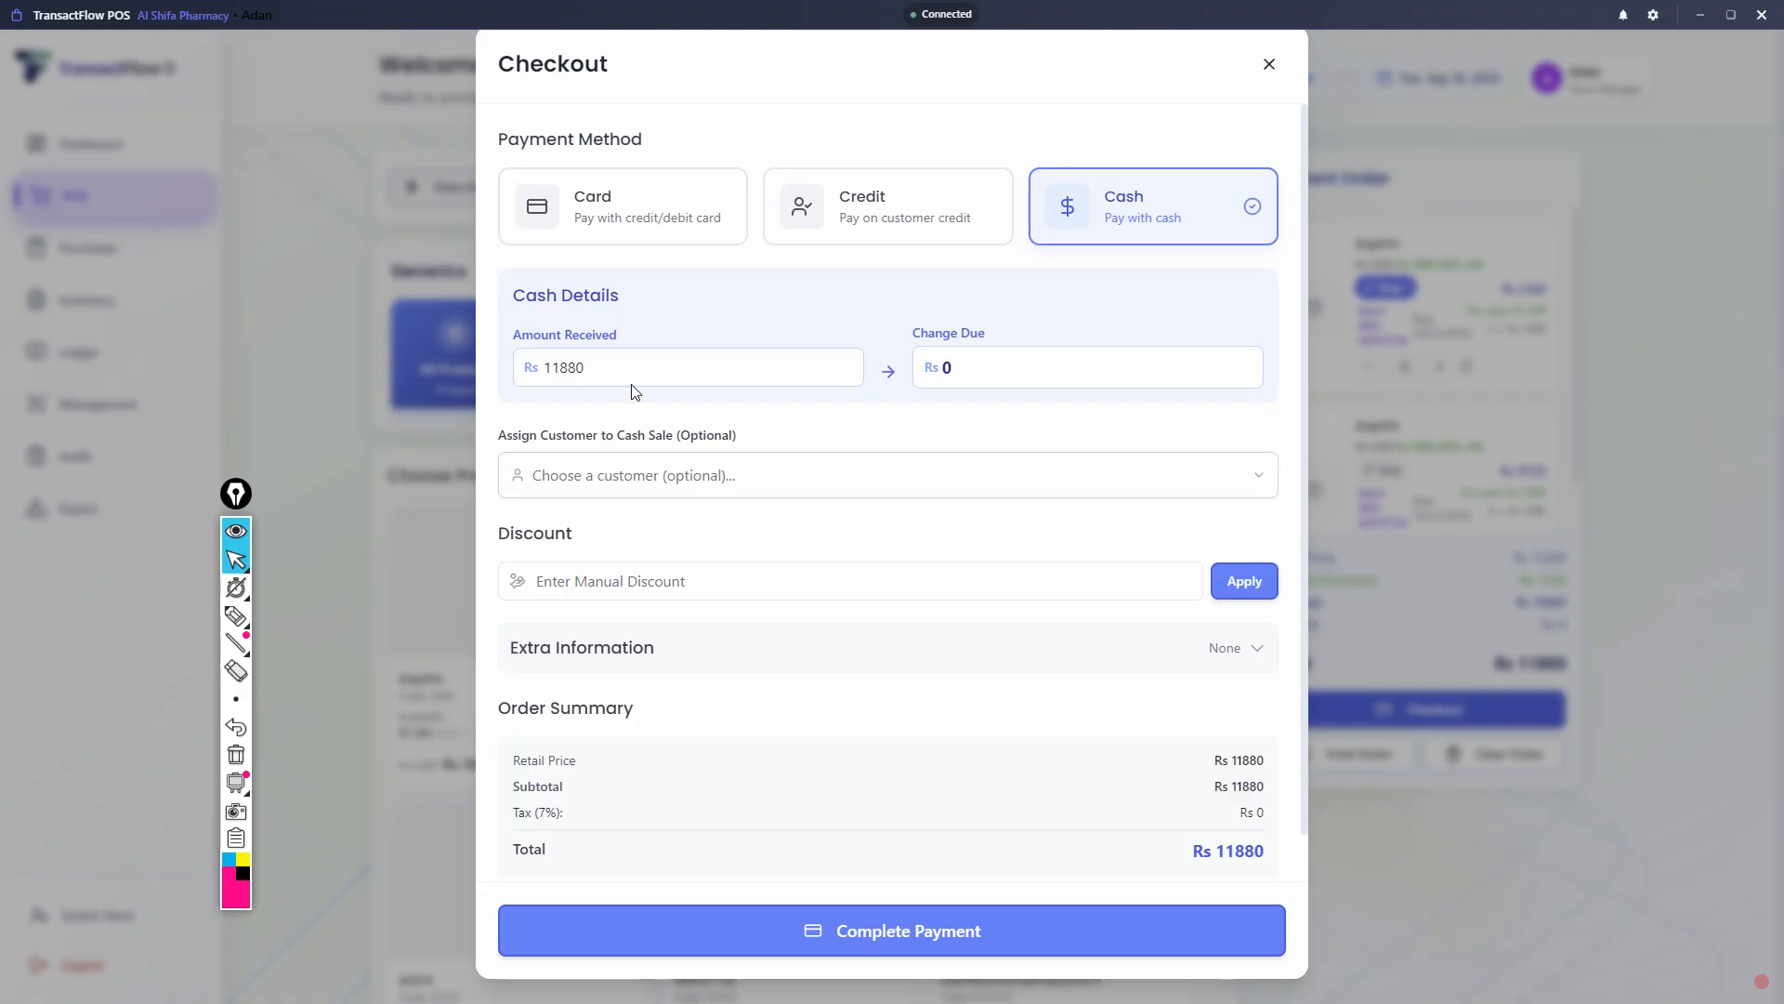
left_click_drag(636, 369, 531, 367)
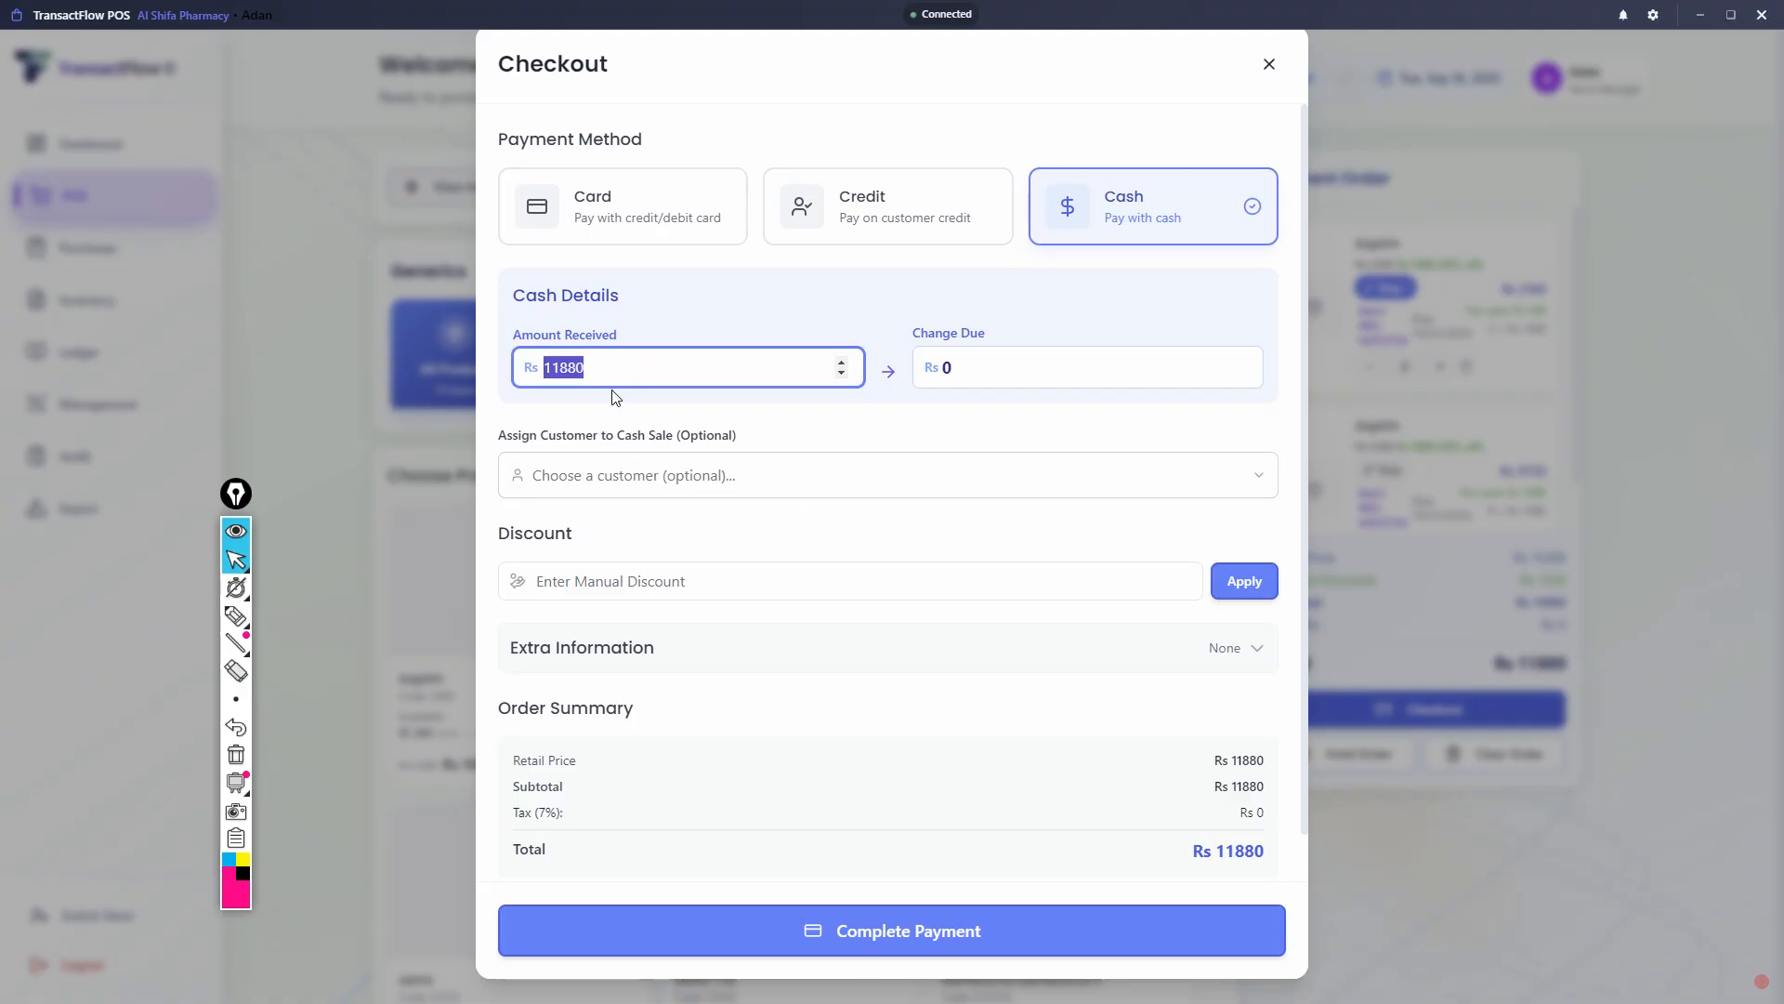
left_click_drag(645, 369, 504, 381)
type("15000")
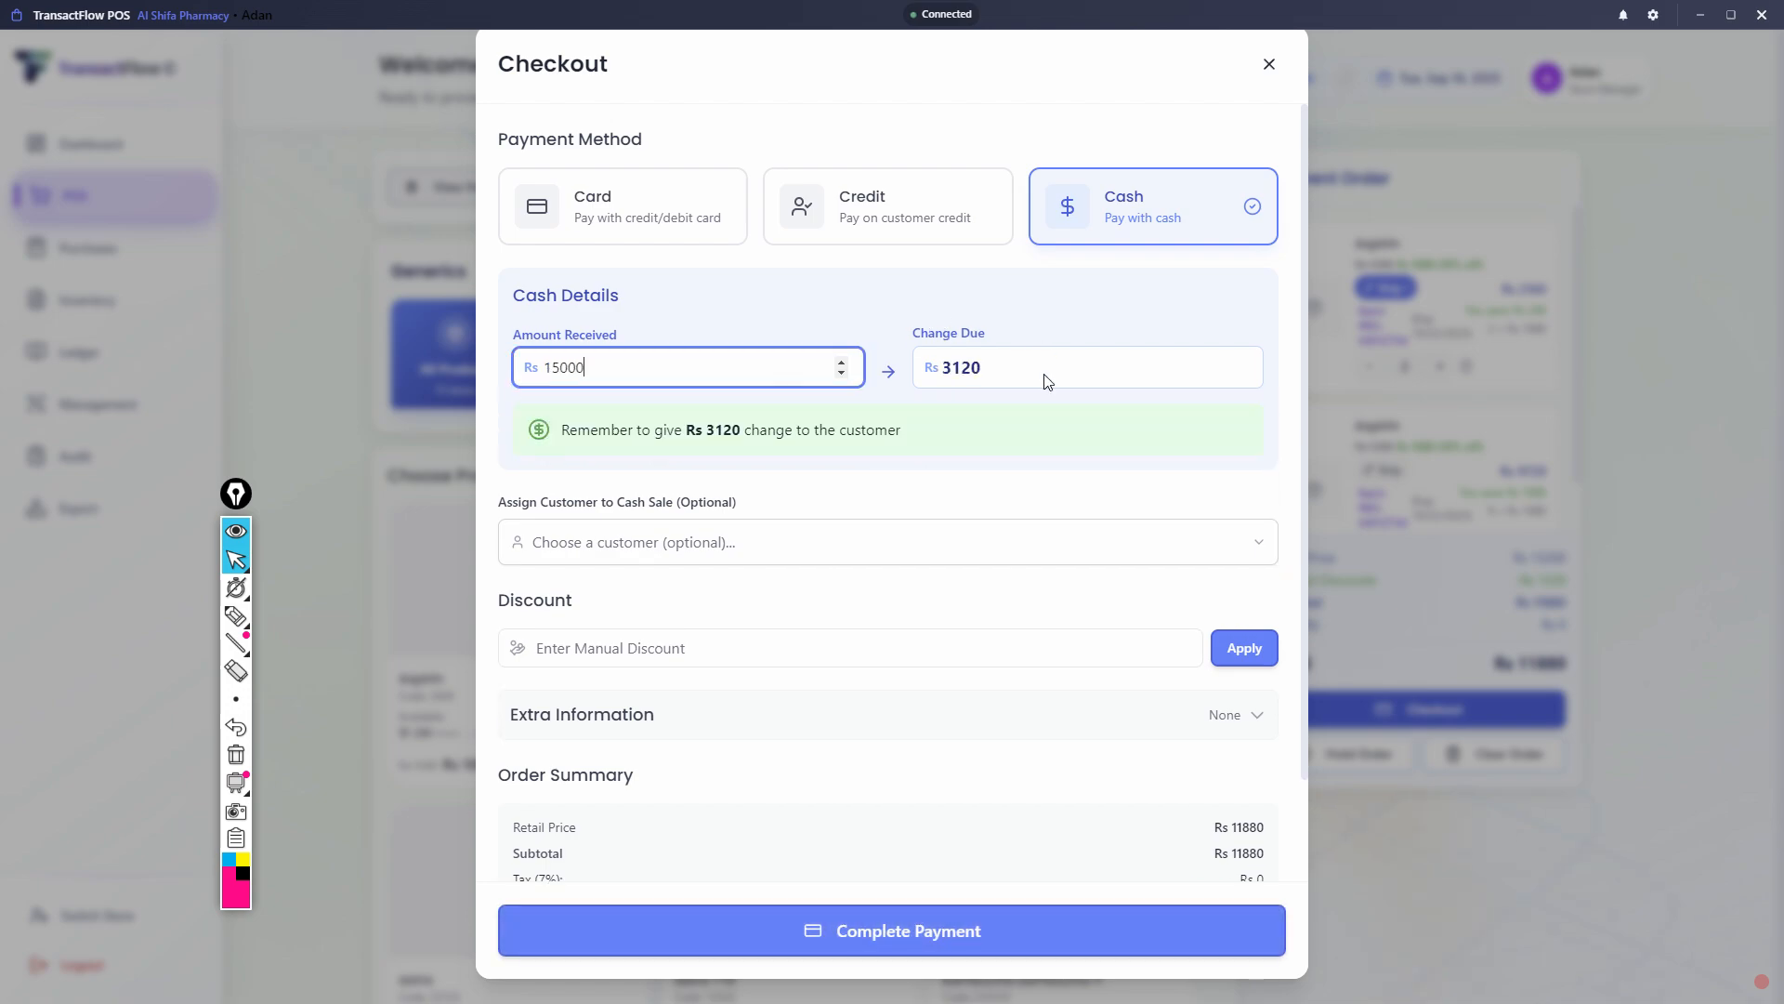
double_click(945, 385)
left_click(617, 365)
scroll(943, 434, "down", 2)
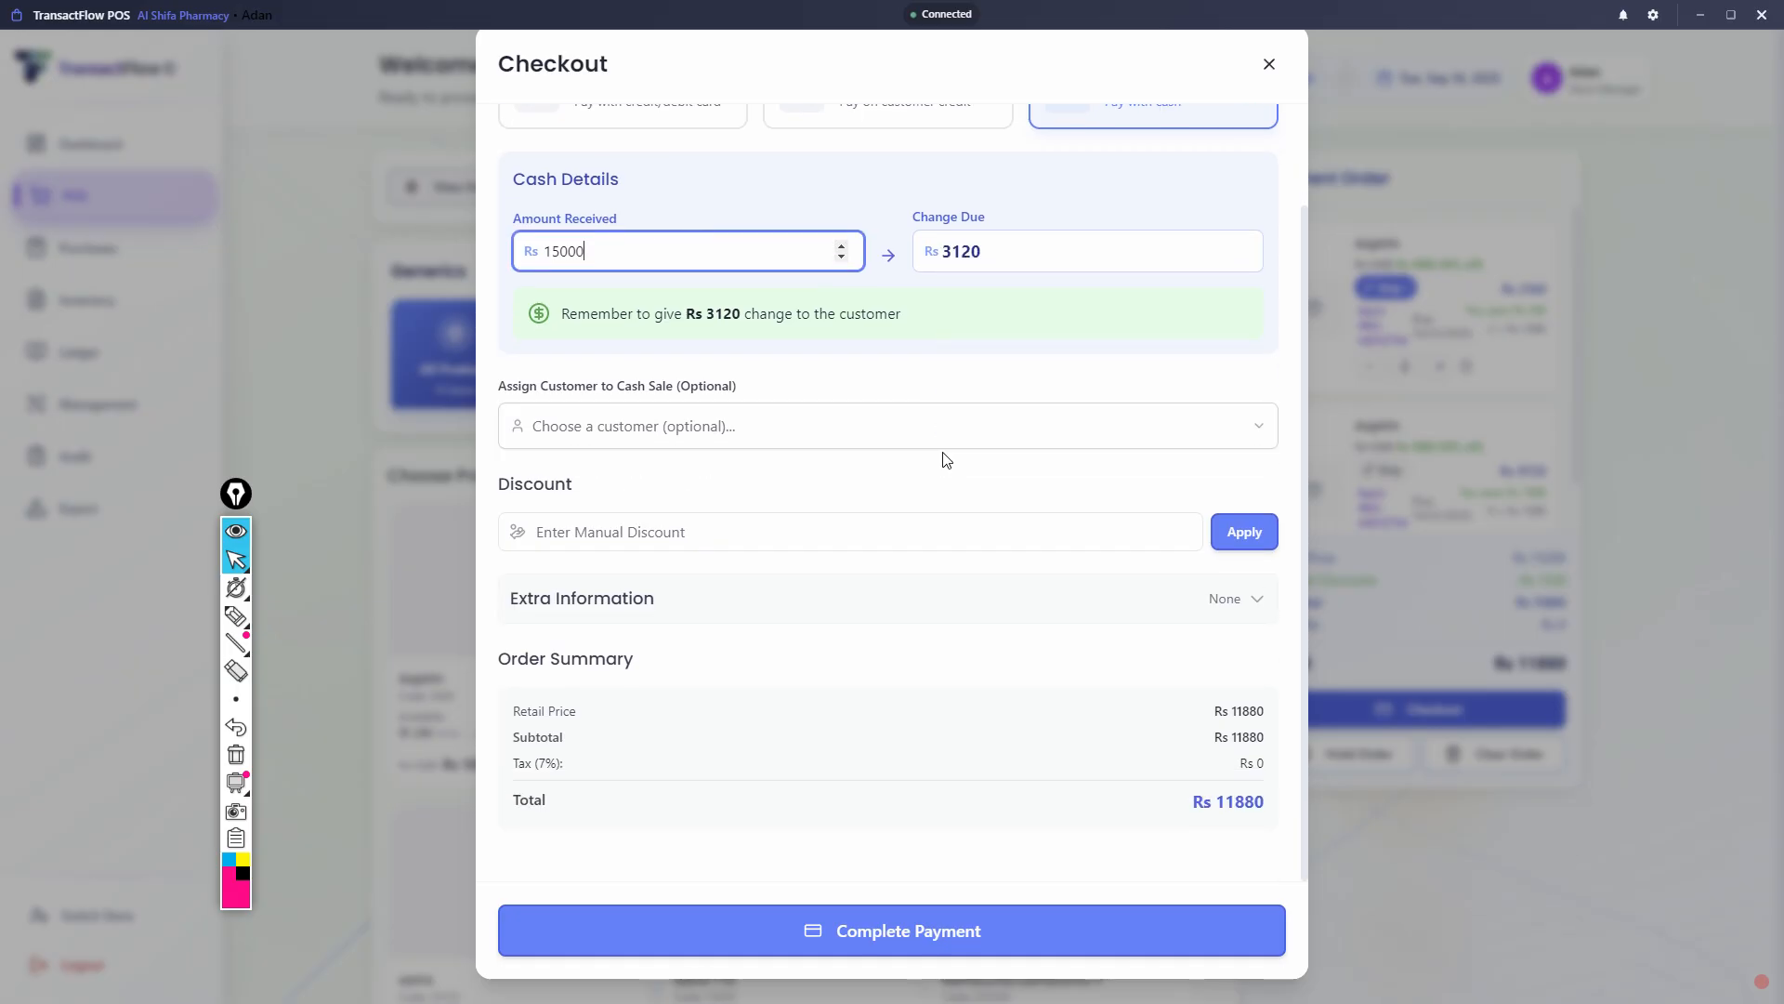
left_click_drag(1208, 712, 1258, 808)
left_click(1150, 806)
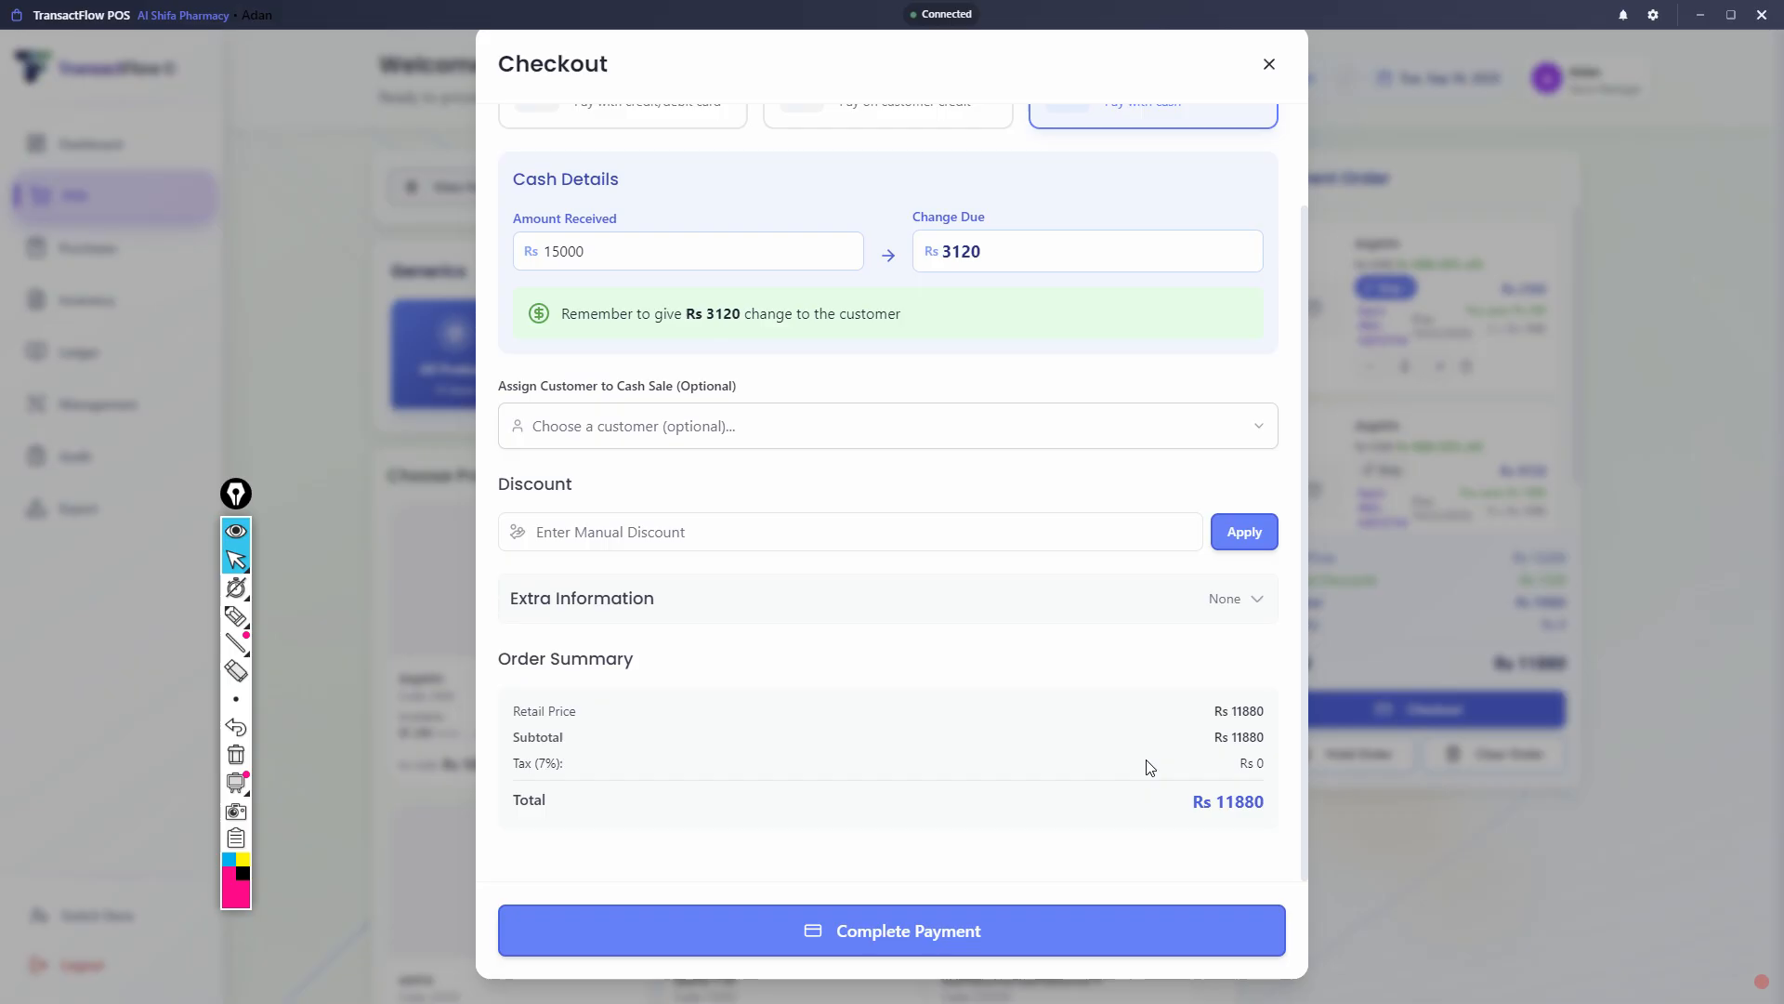
- Add the extra information "donot refund ," for the printed receipt
left_click(1226, 599)
scroll(872, 581, "down", 3)
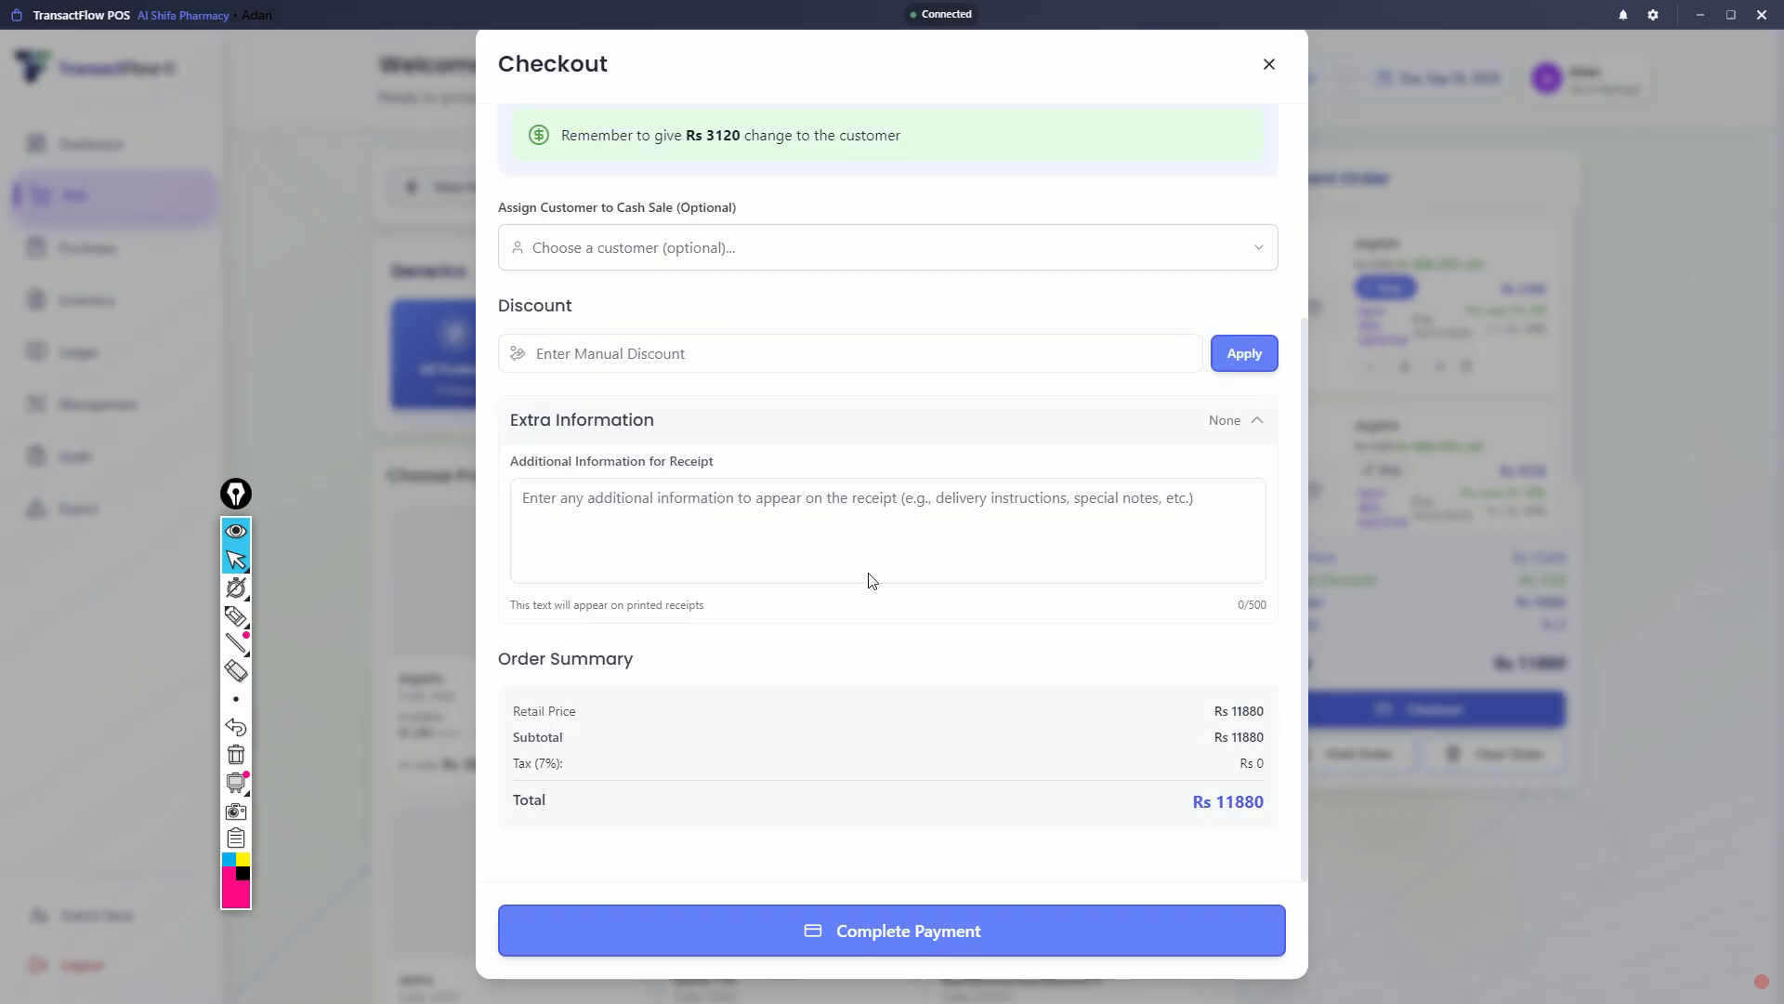
left_click(658, 521)
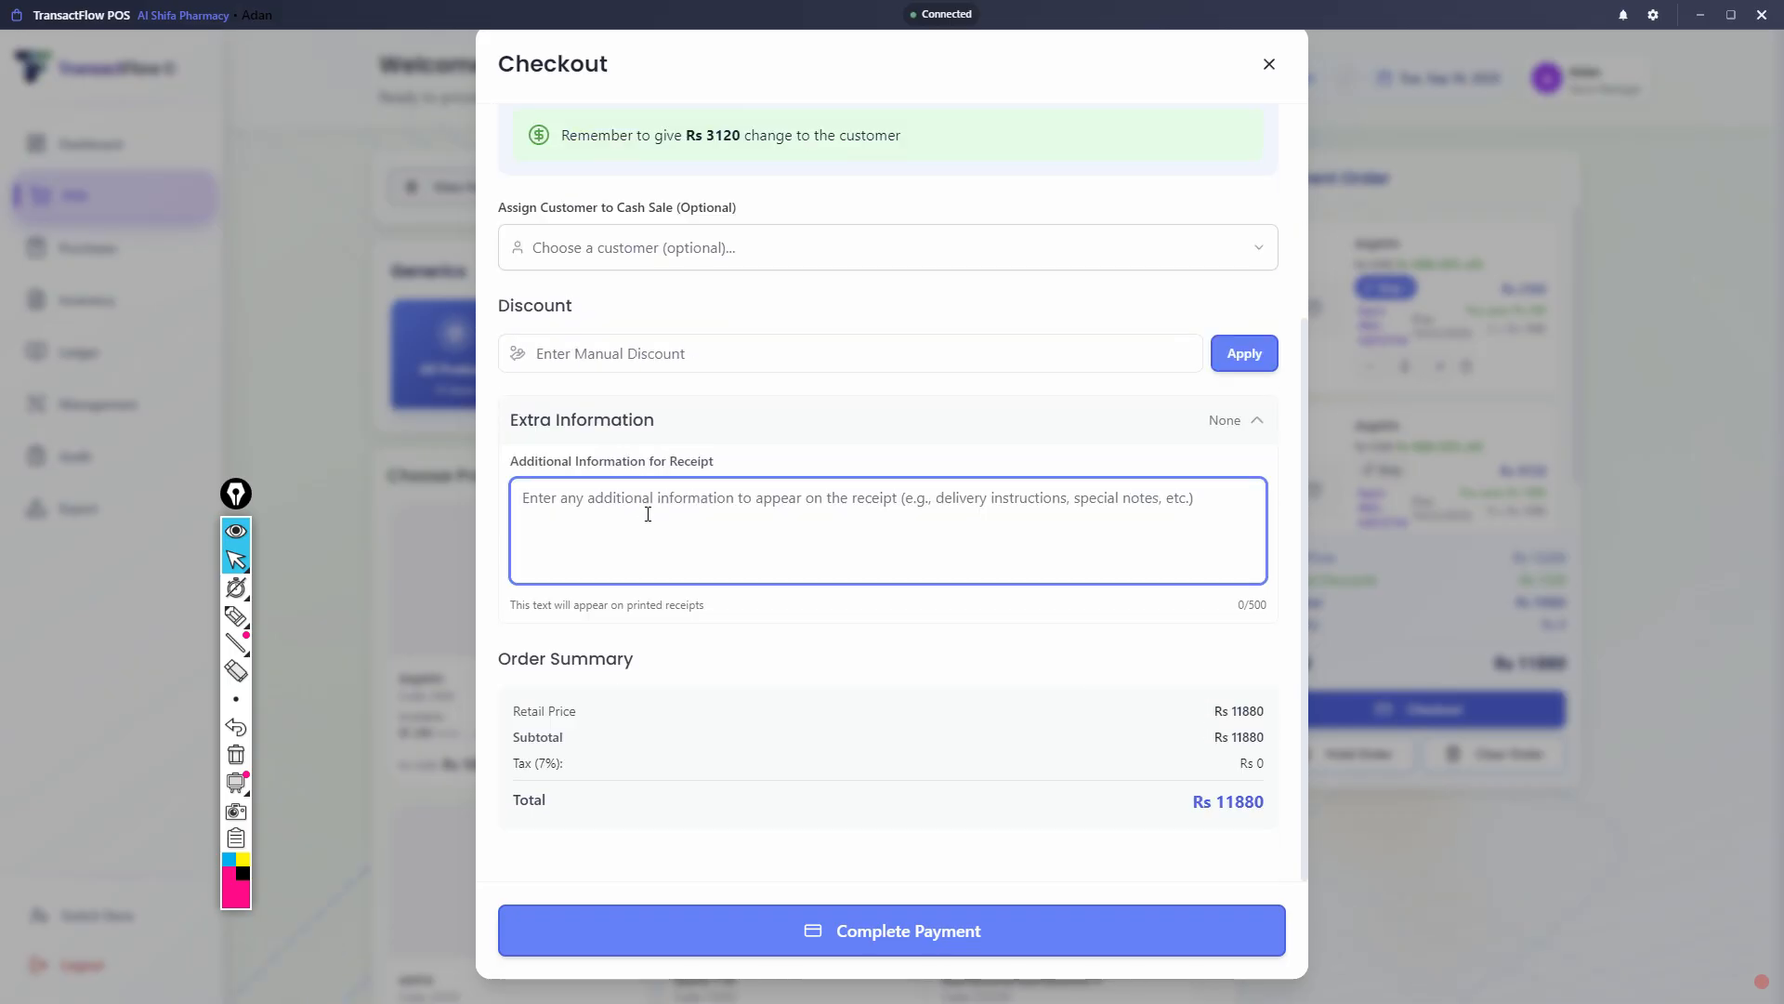
left_click(625, 424)
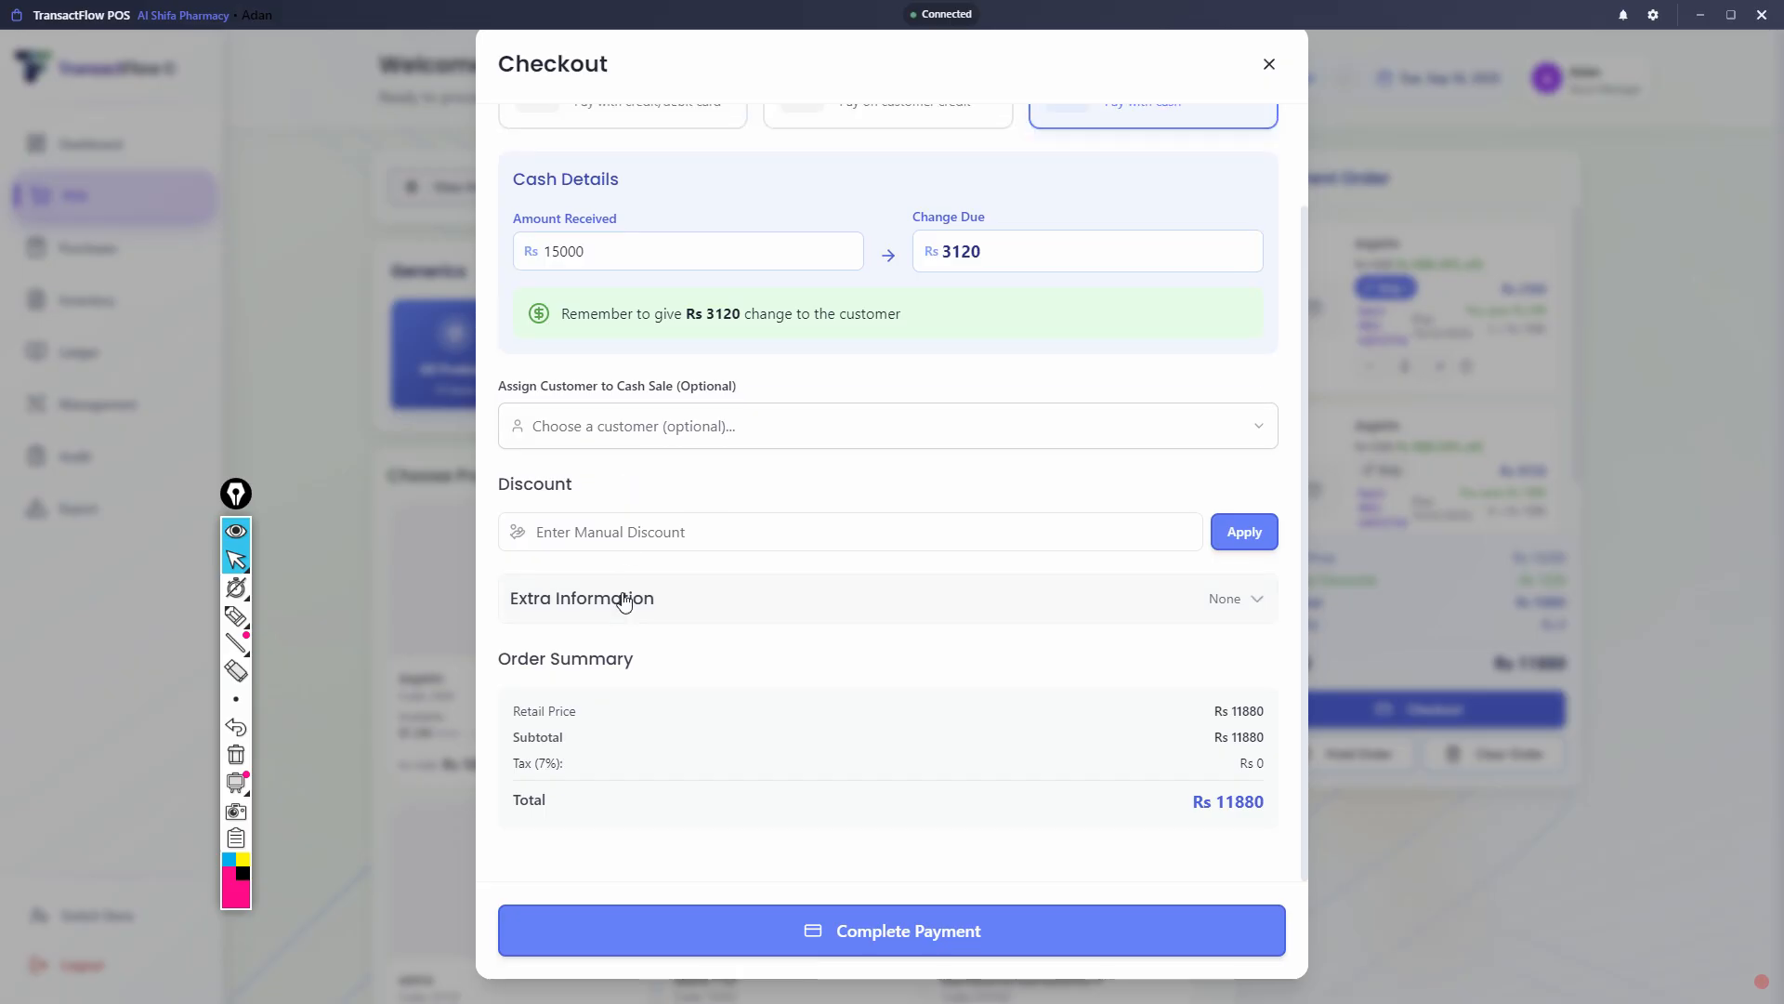
left_click(623, 599)
left_click(632, 562)
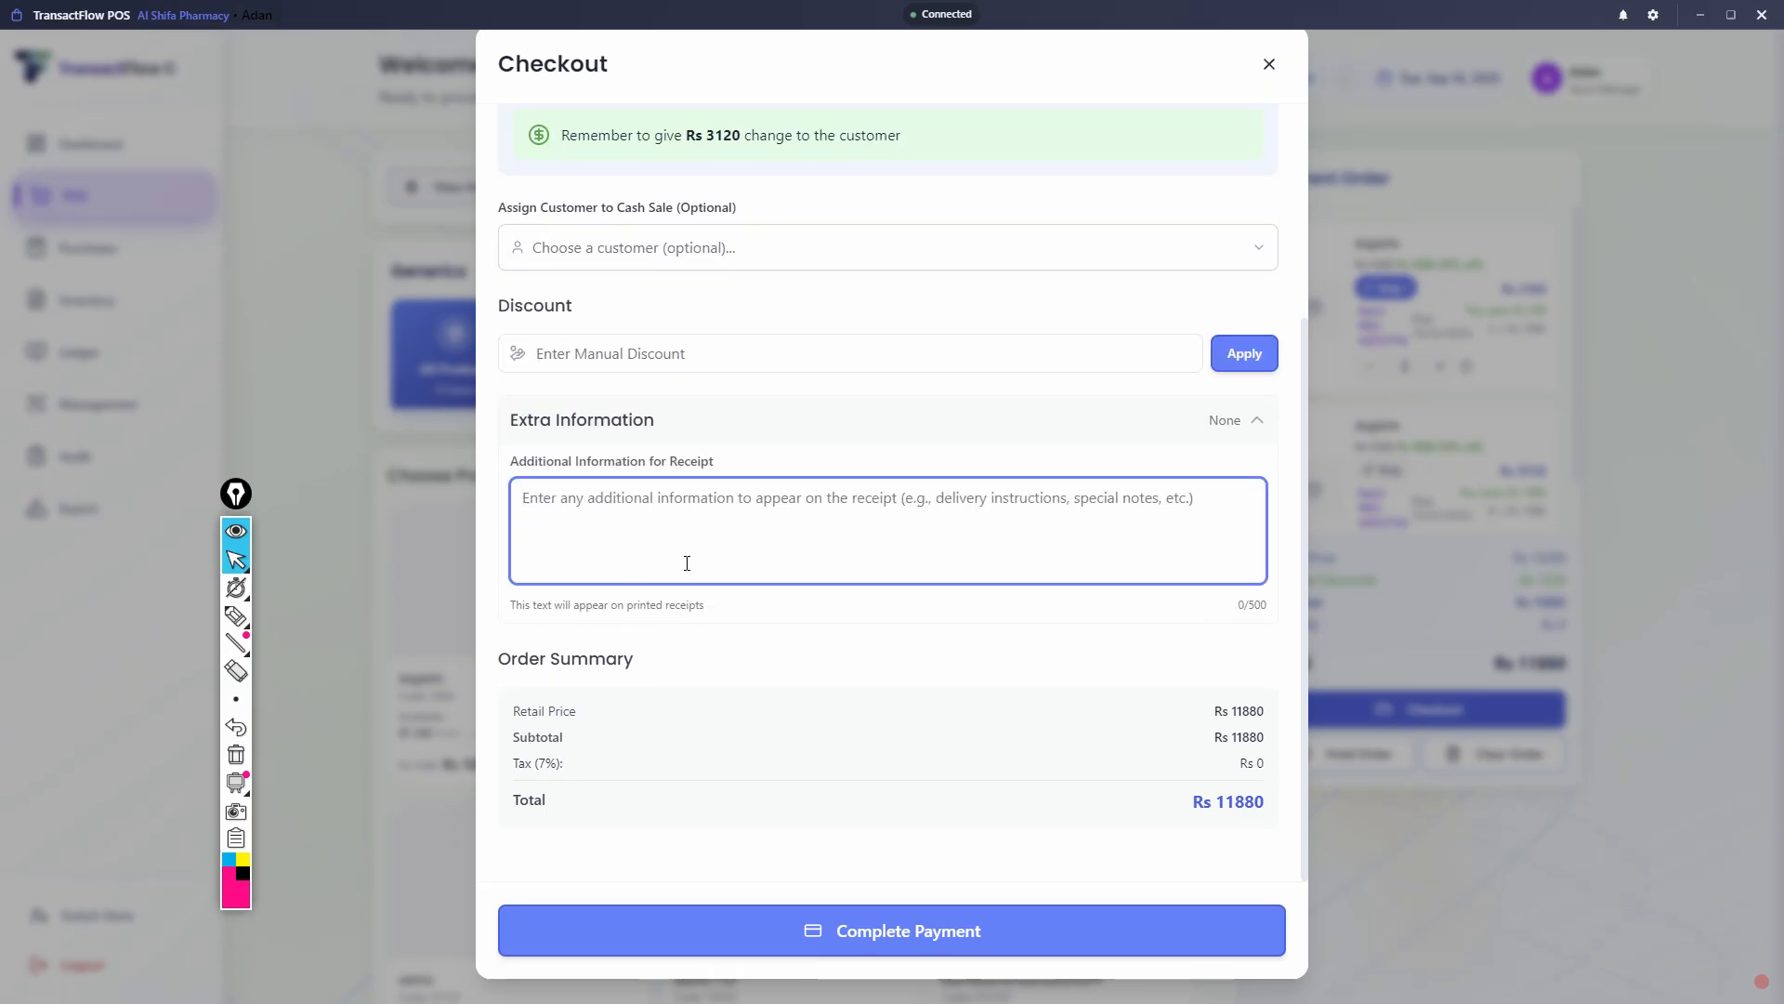
type("Npoo")
key("BackSpace")
key("BackSpace")
key("BackSpace")
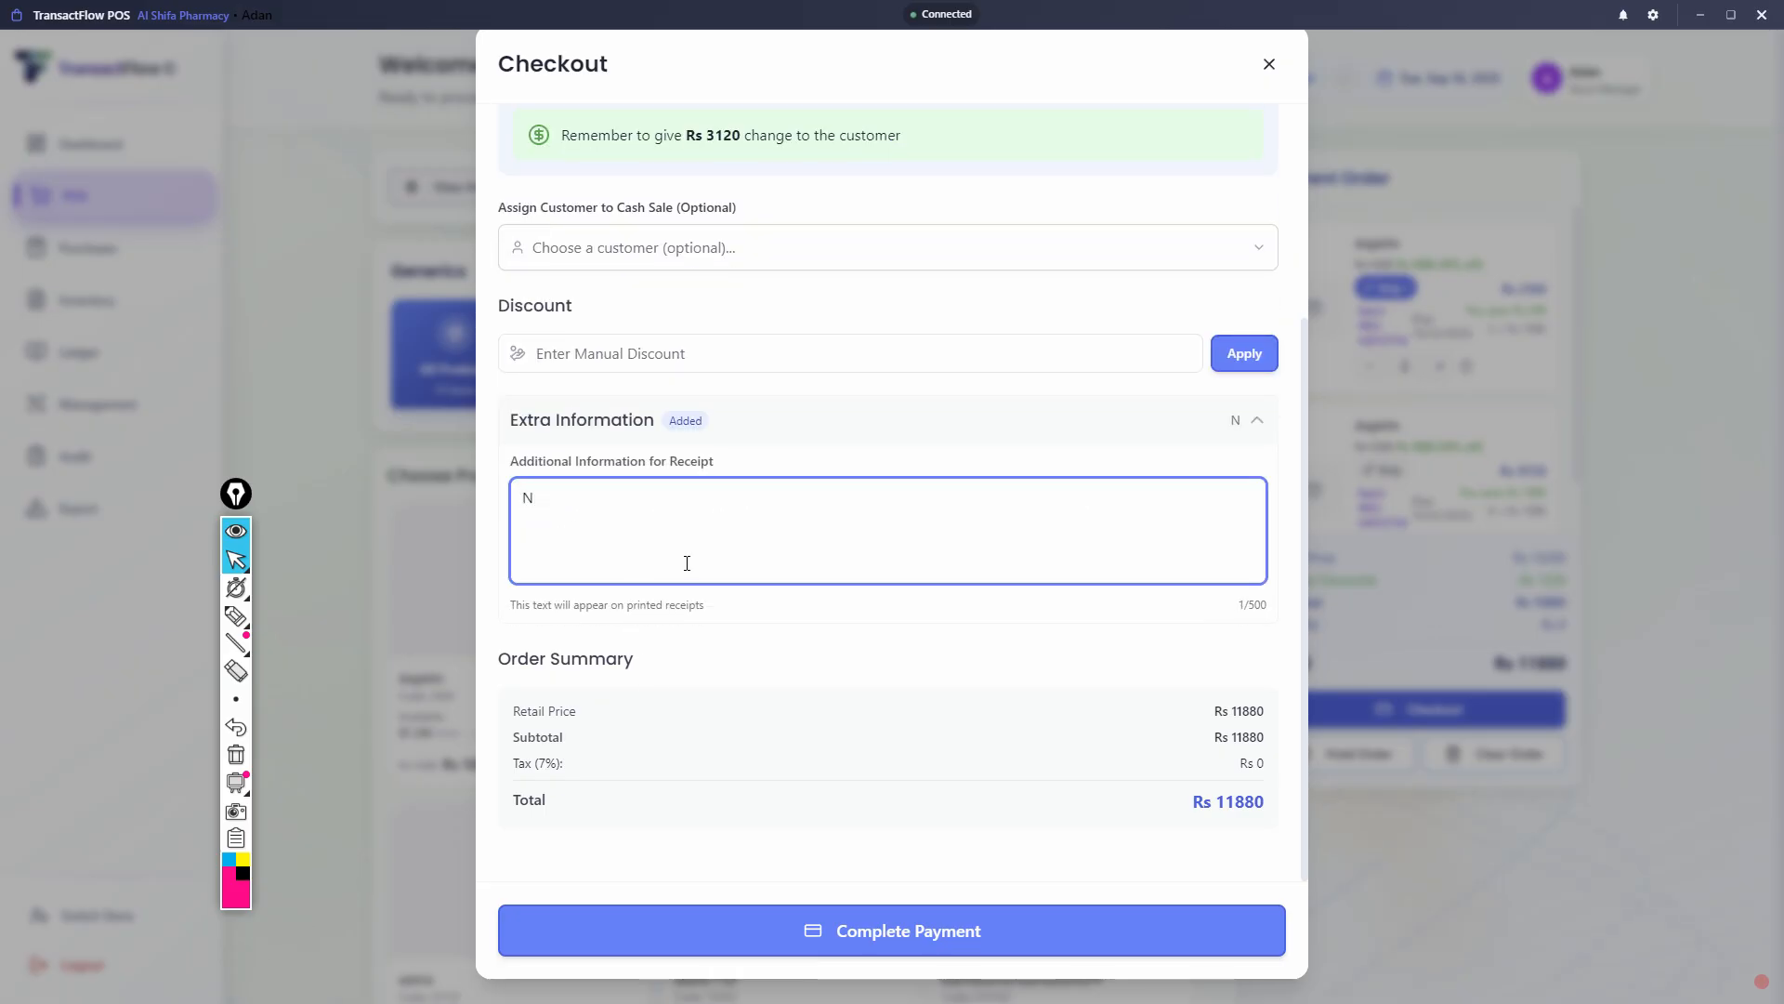
type("o")
key("BackSpace")
key("BackSpace")
type("donot refu")
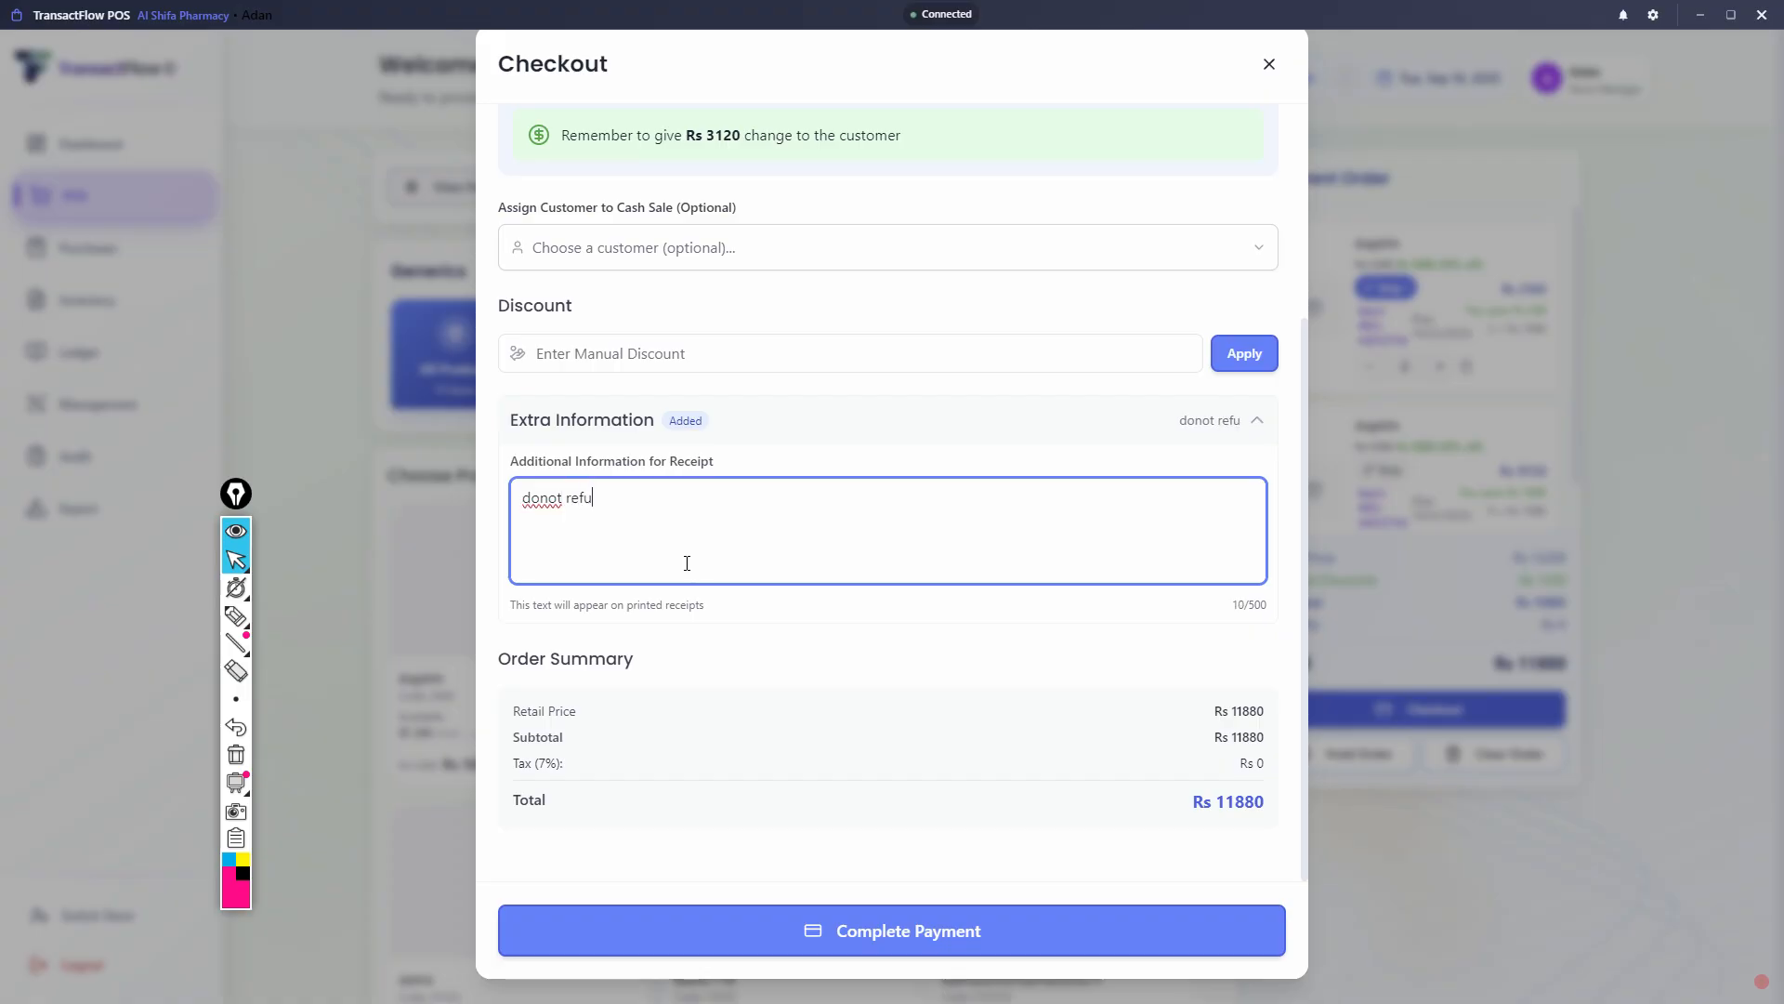
type("nd ,")
- Apply a manual discount of 380 to the order and complete the cash payment
scroll(836, 642, "up", 2)
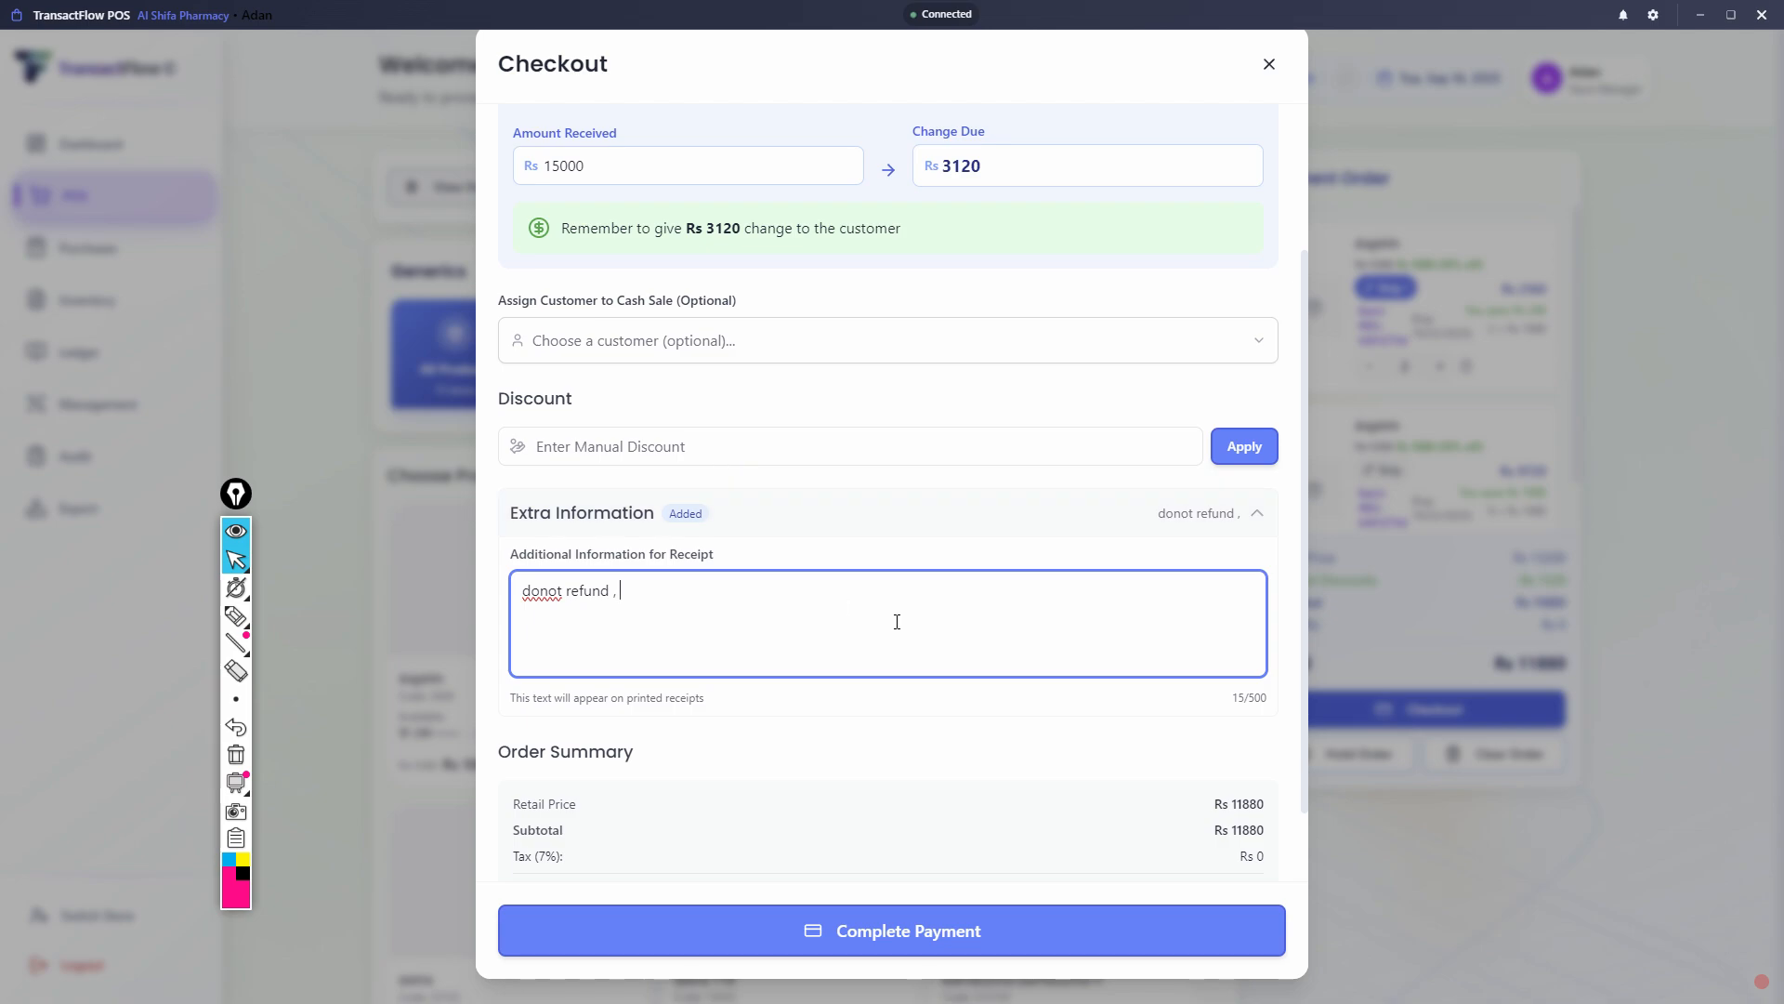
left_click(677, 446)
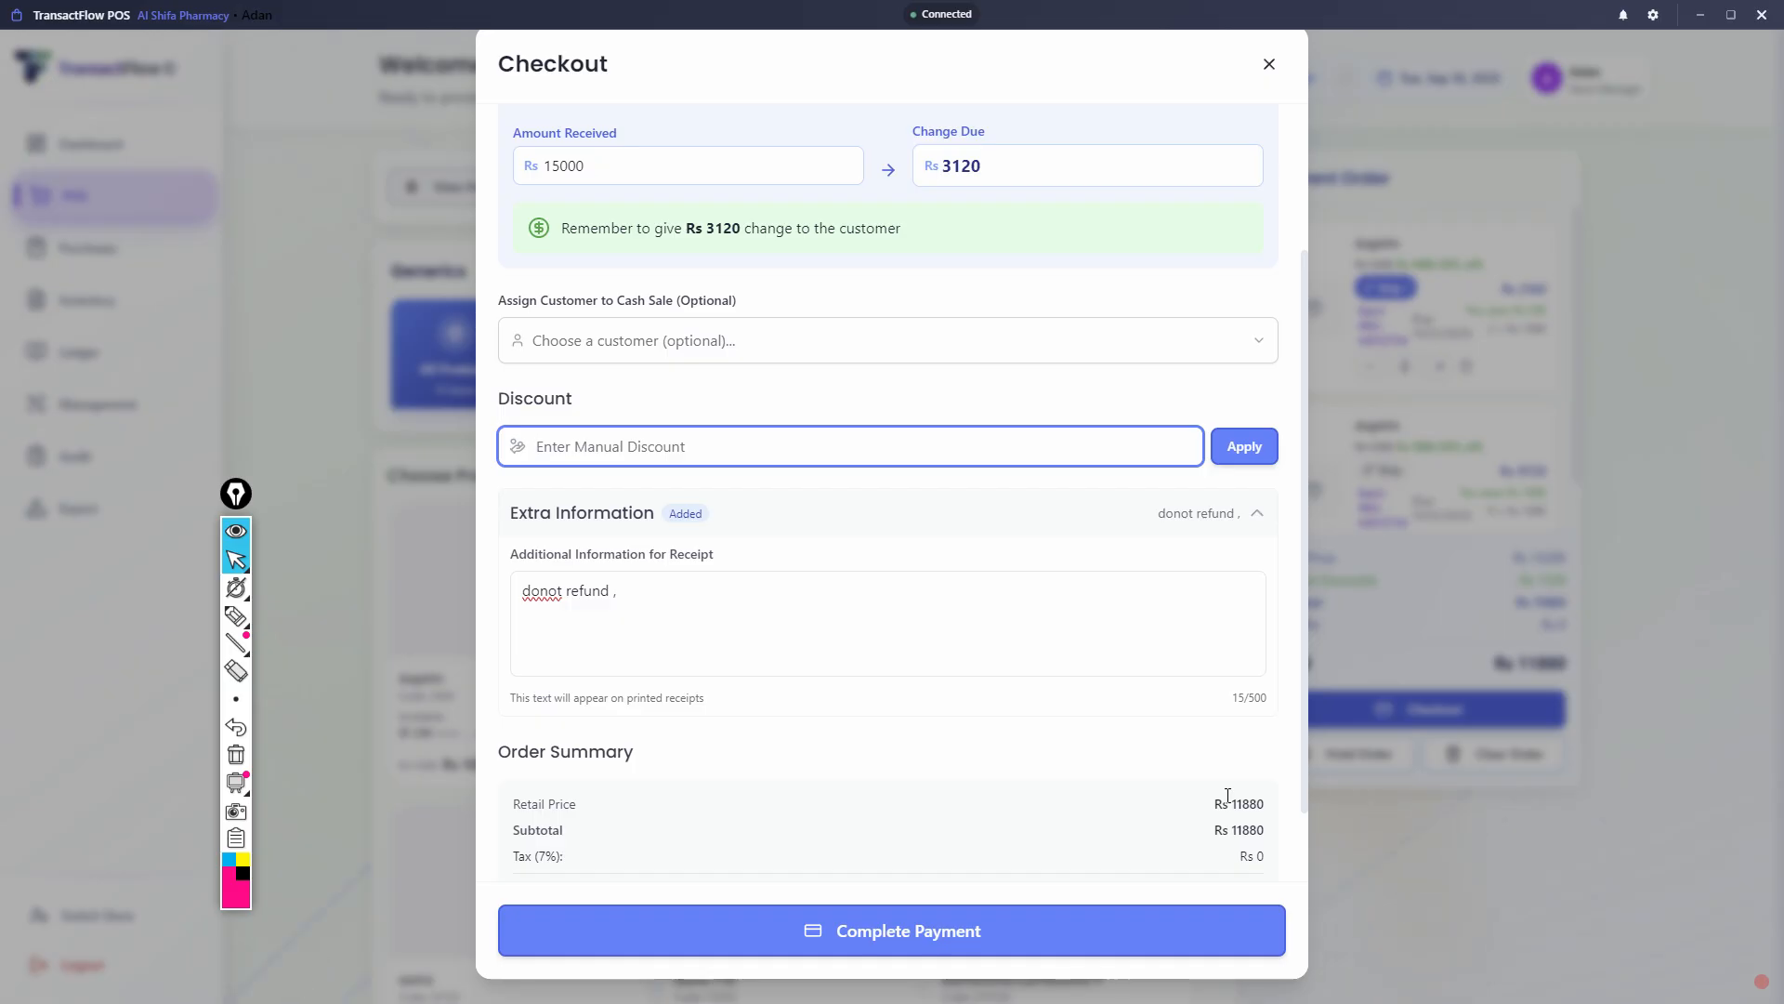
type("380")
left_click(1250, 447)
scroll(1208, 706, "down", 2)
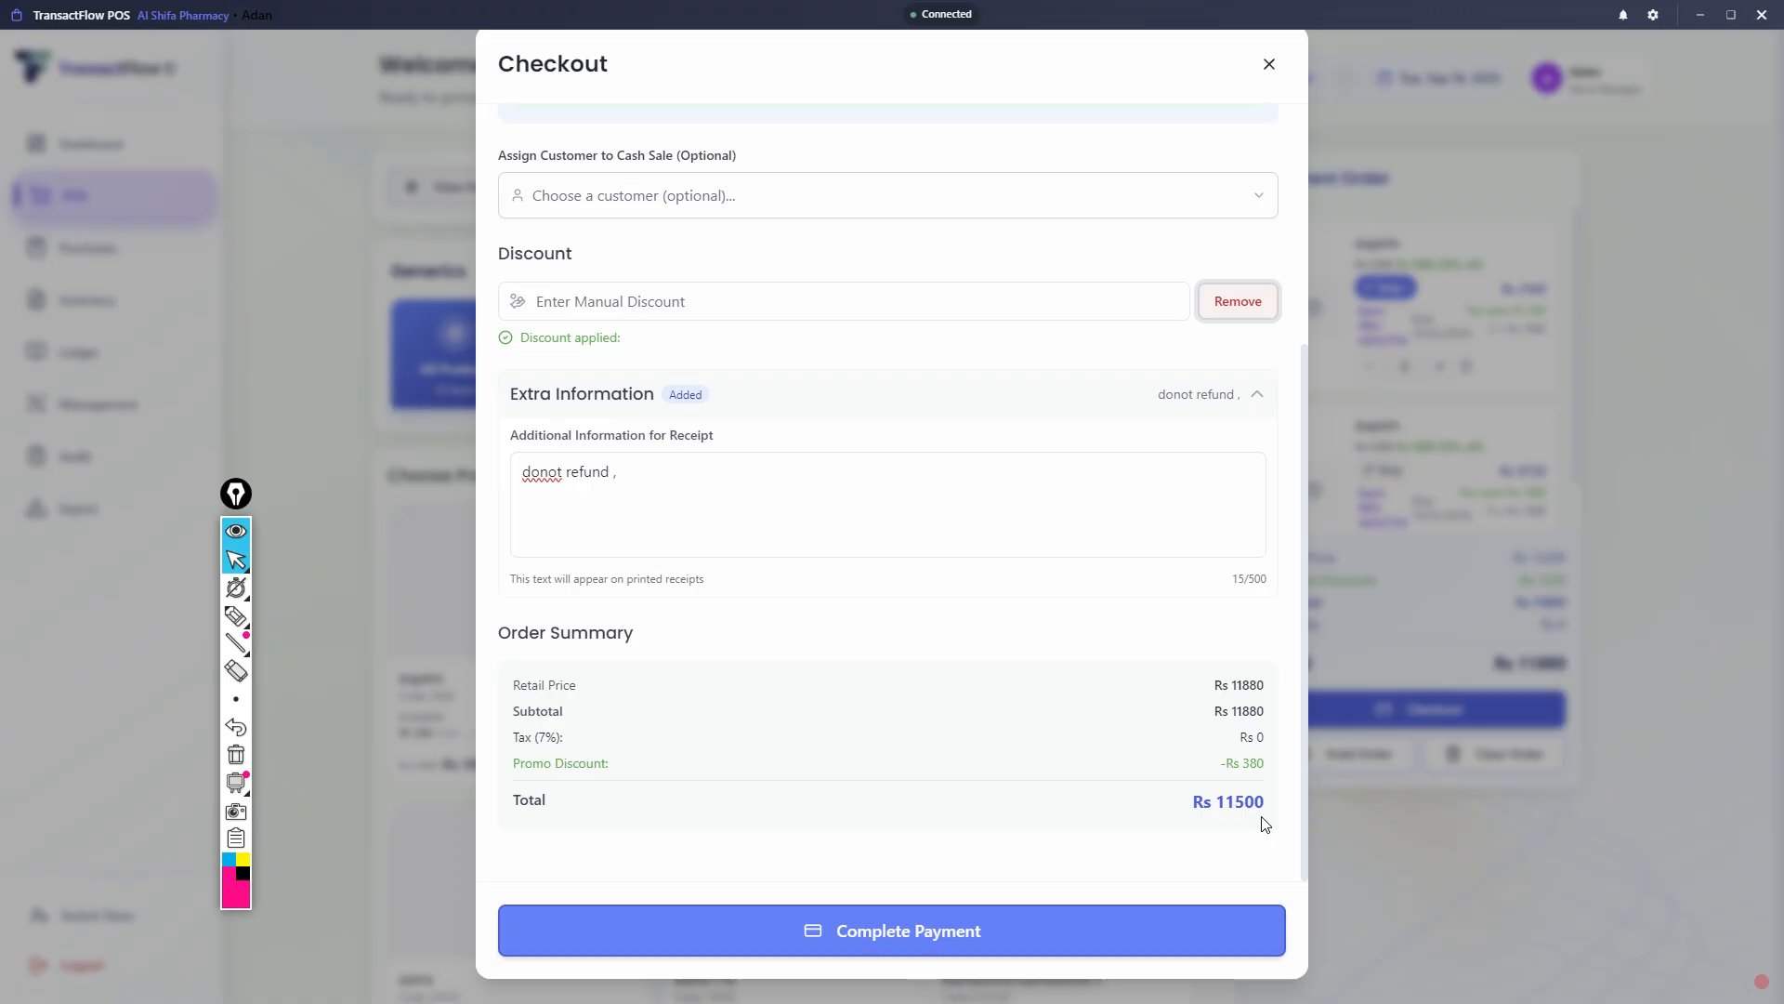
scroll(1000, 751, "up", 4)
scroll(1001, 748, "down", 3)
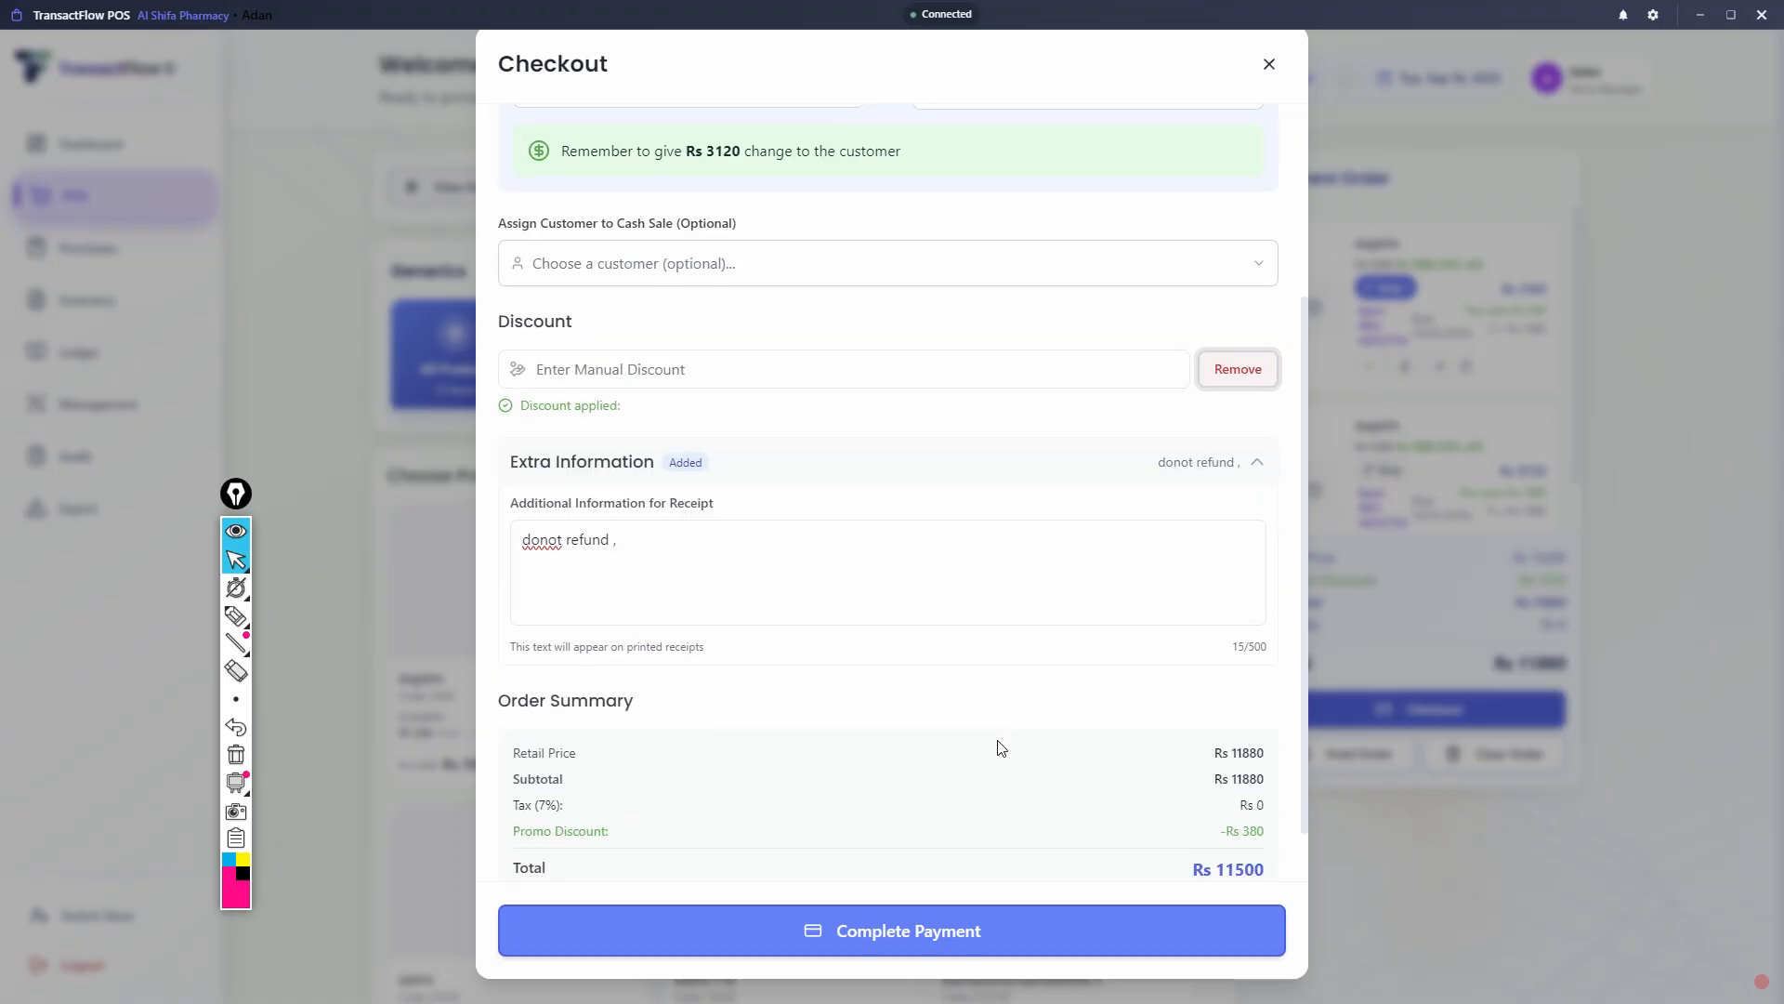
scroll(1001, 748, "down", 1)
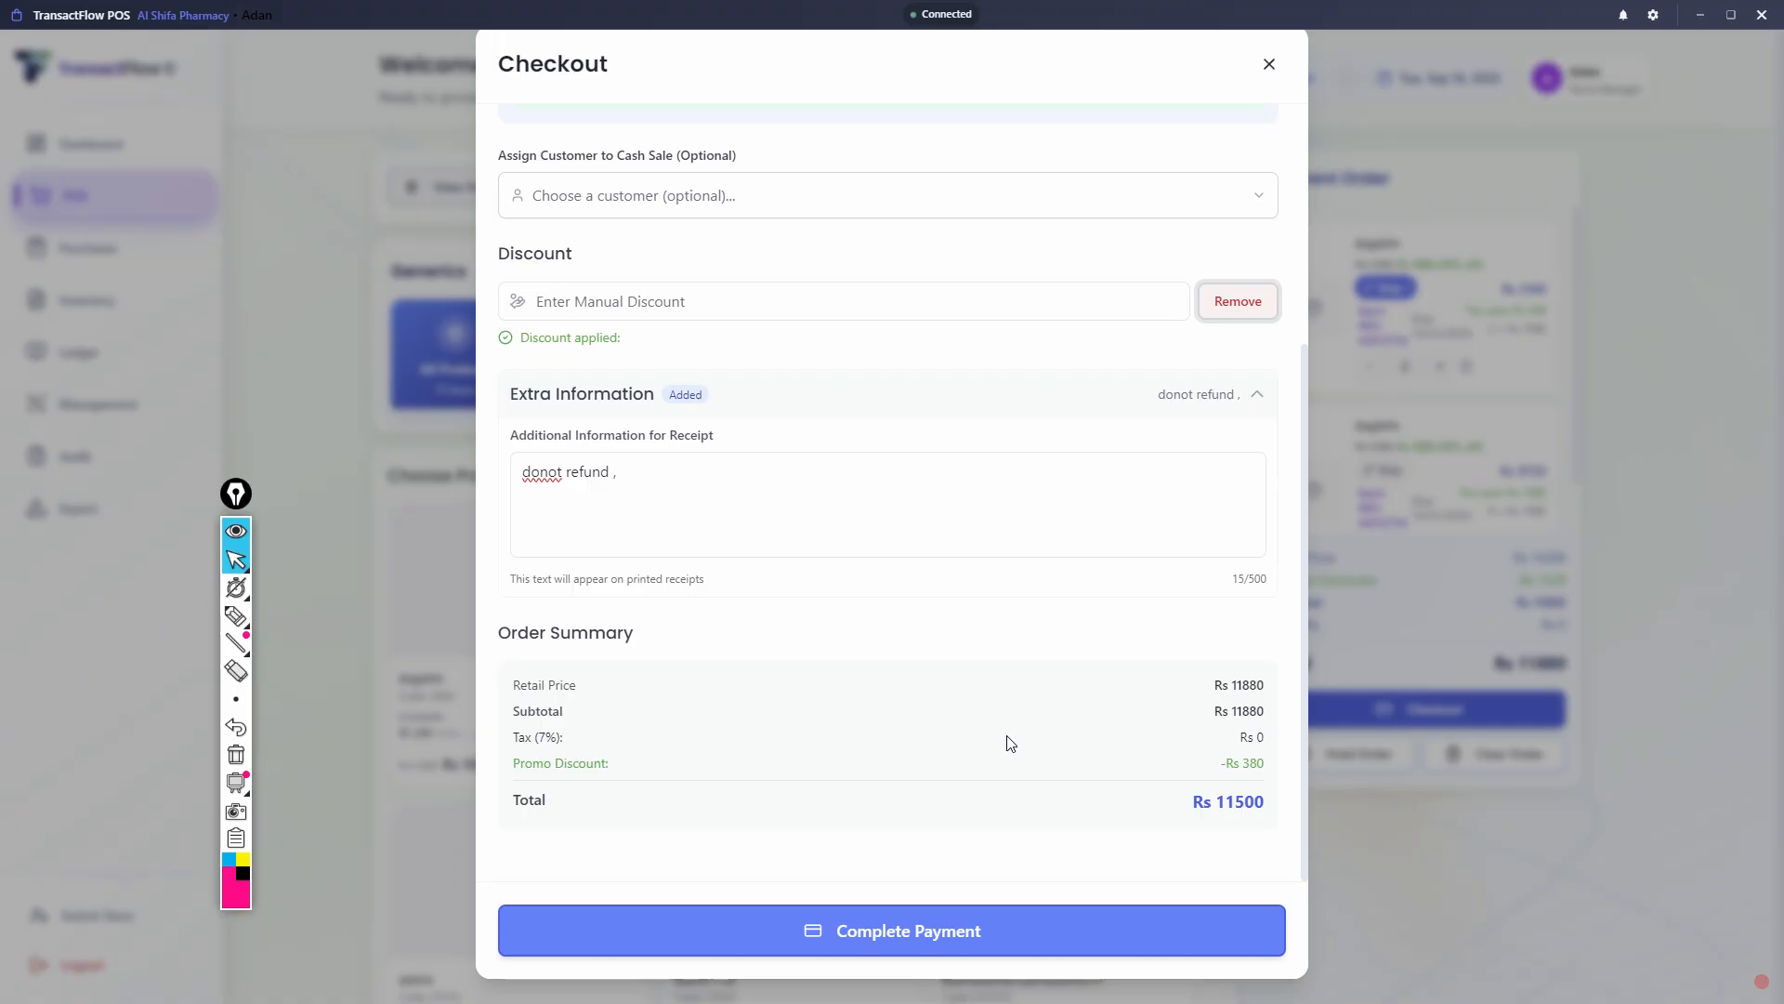
left_click(921, 934)
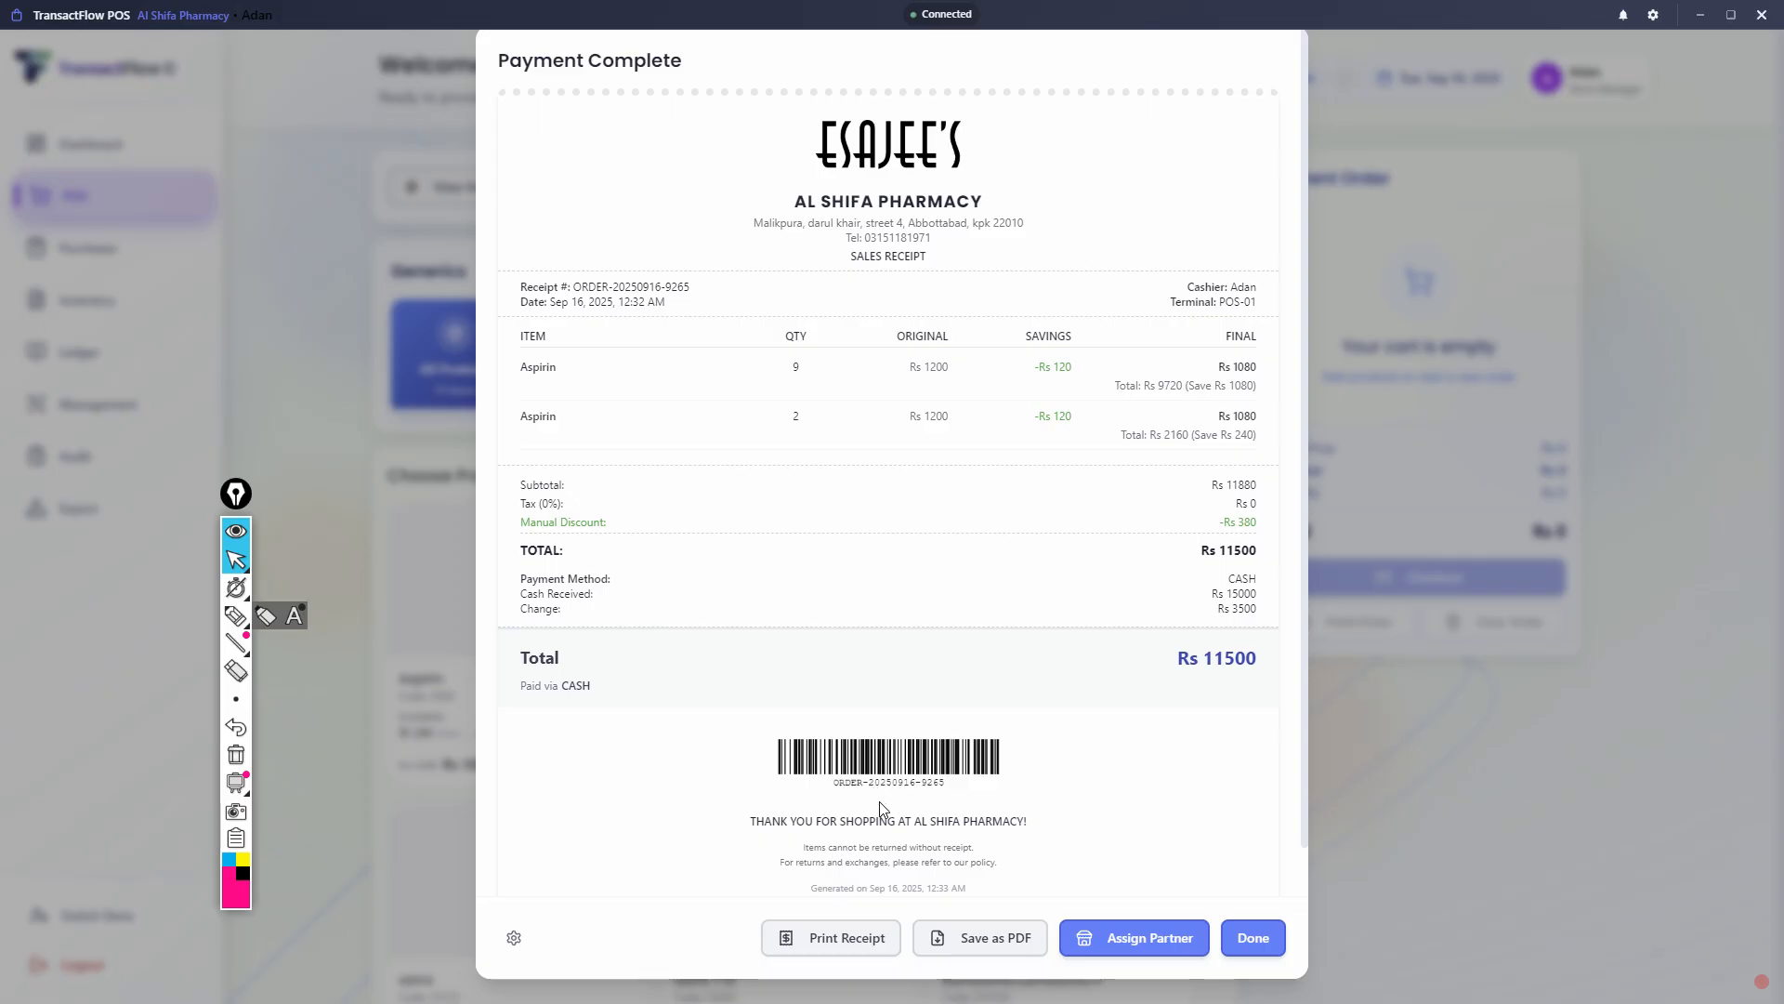
- Open the receipt for printing, dismiss the print dialog and inspect the invoice in a widened window before closing it
left_click(829, 938)
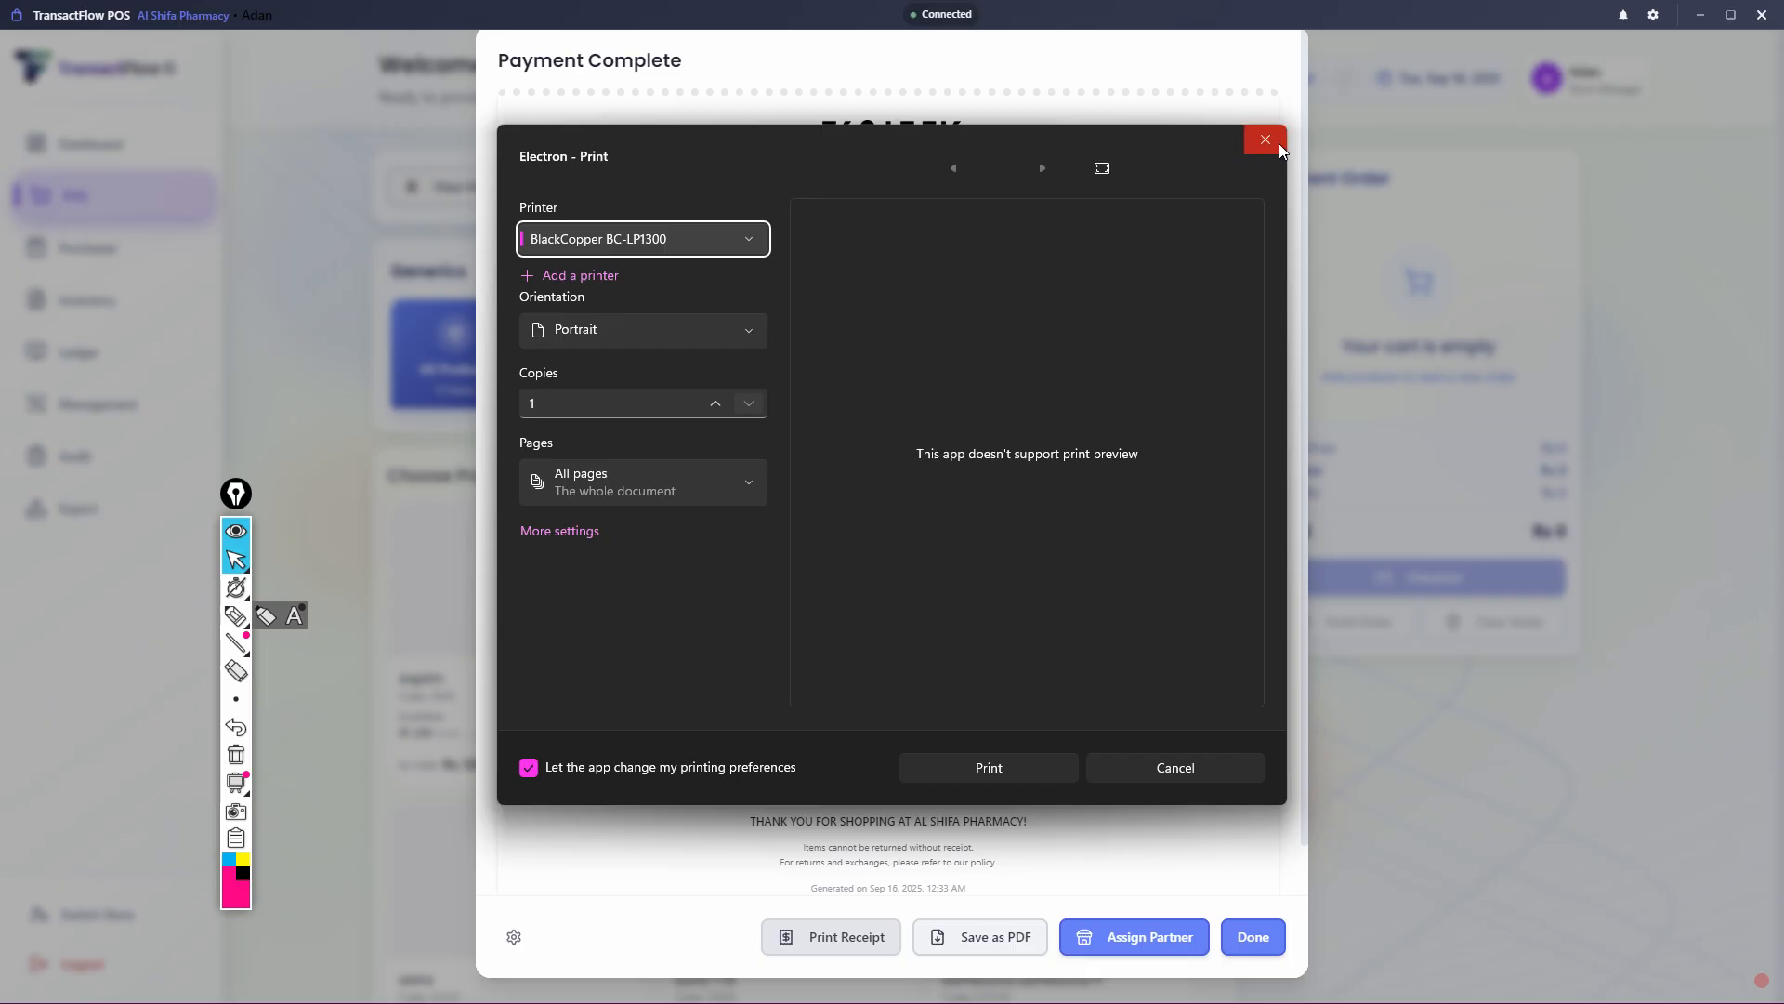
left_click_drag(1279, 143, 909, 147)
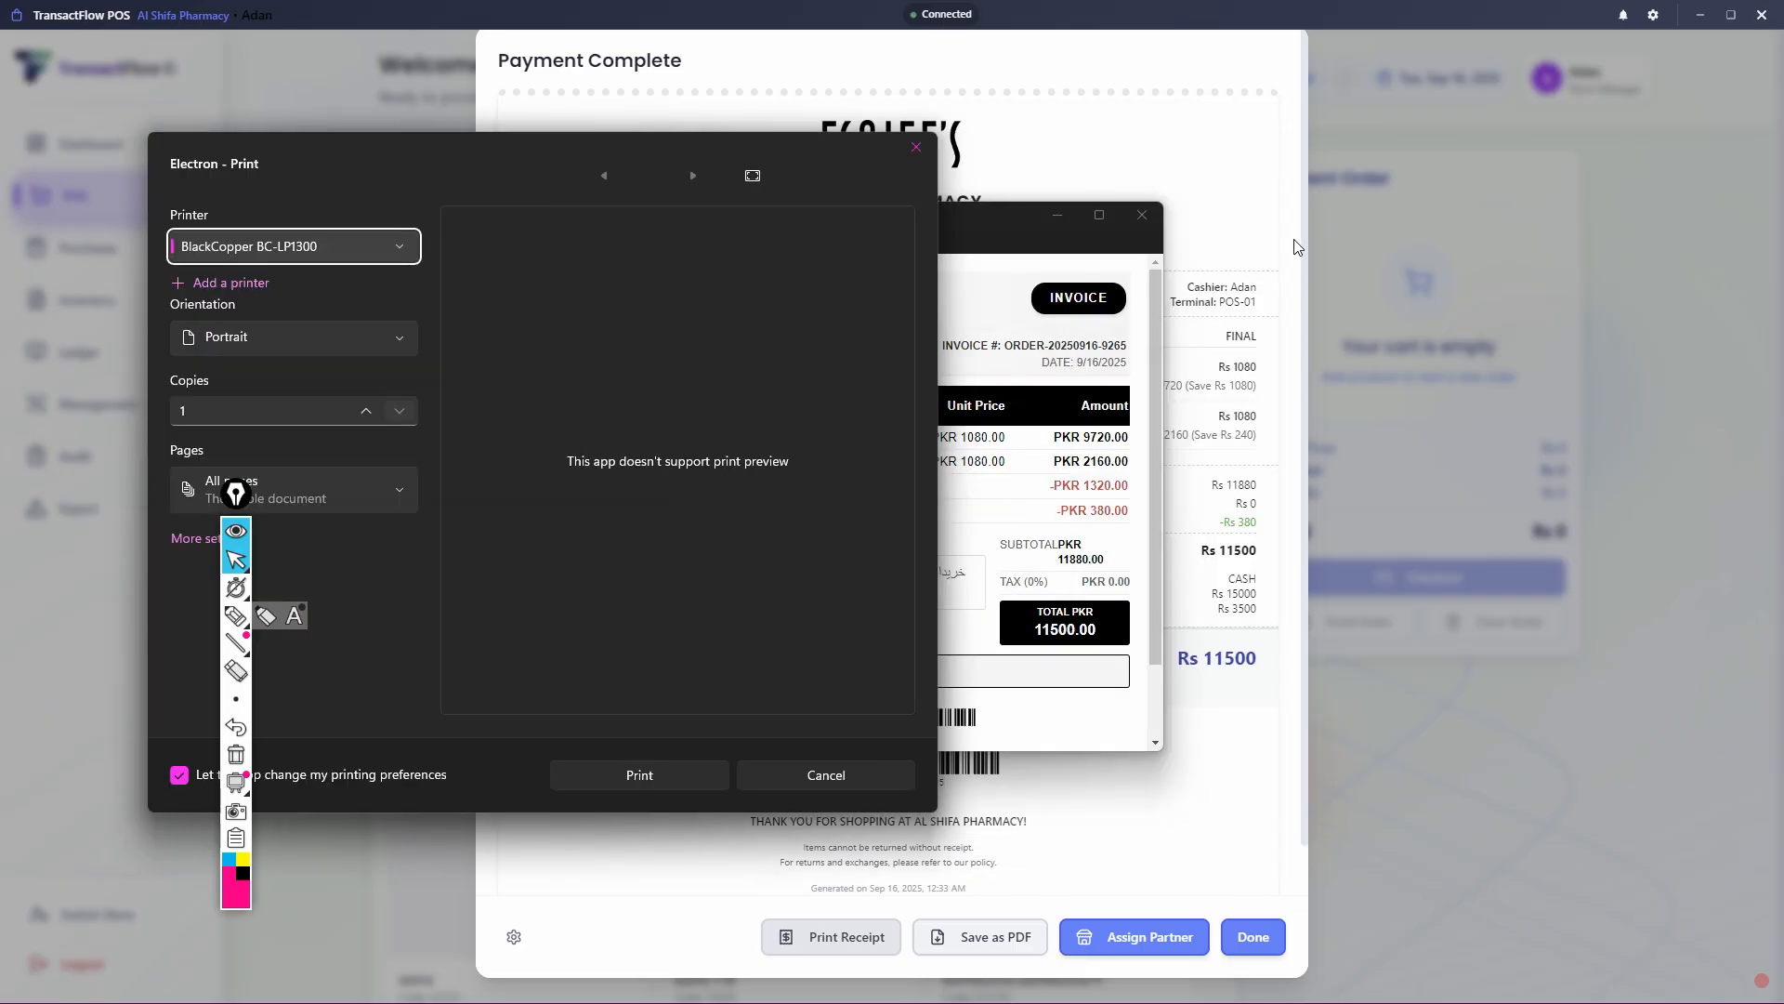
left_click(909, 146)
left_click(1257, 151)
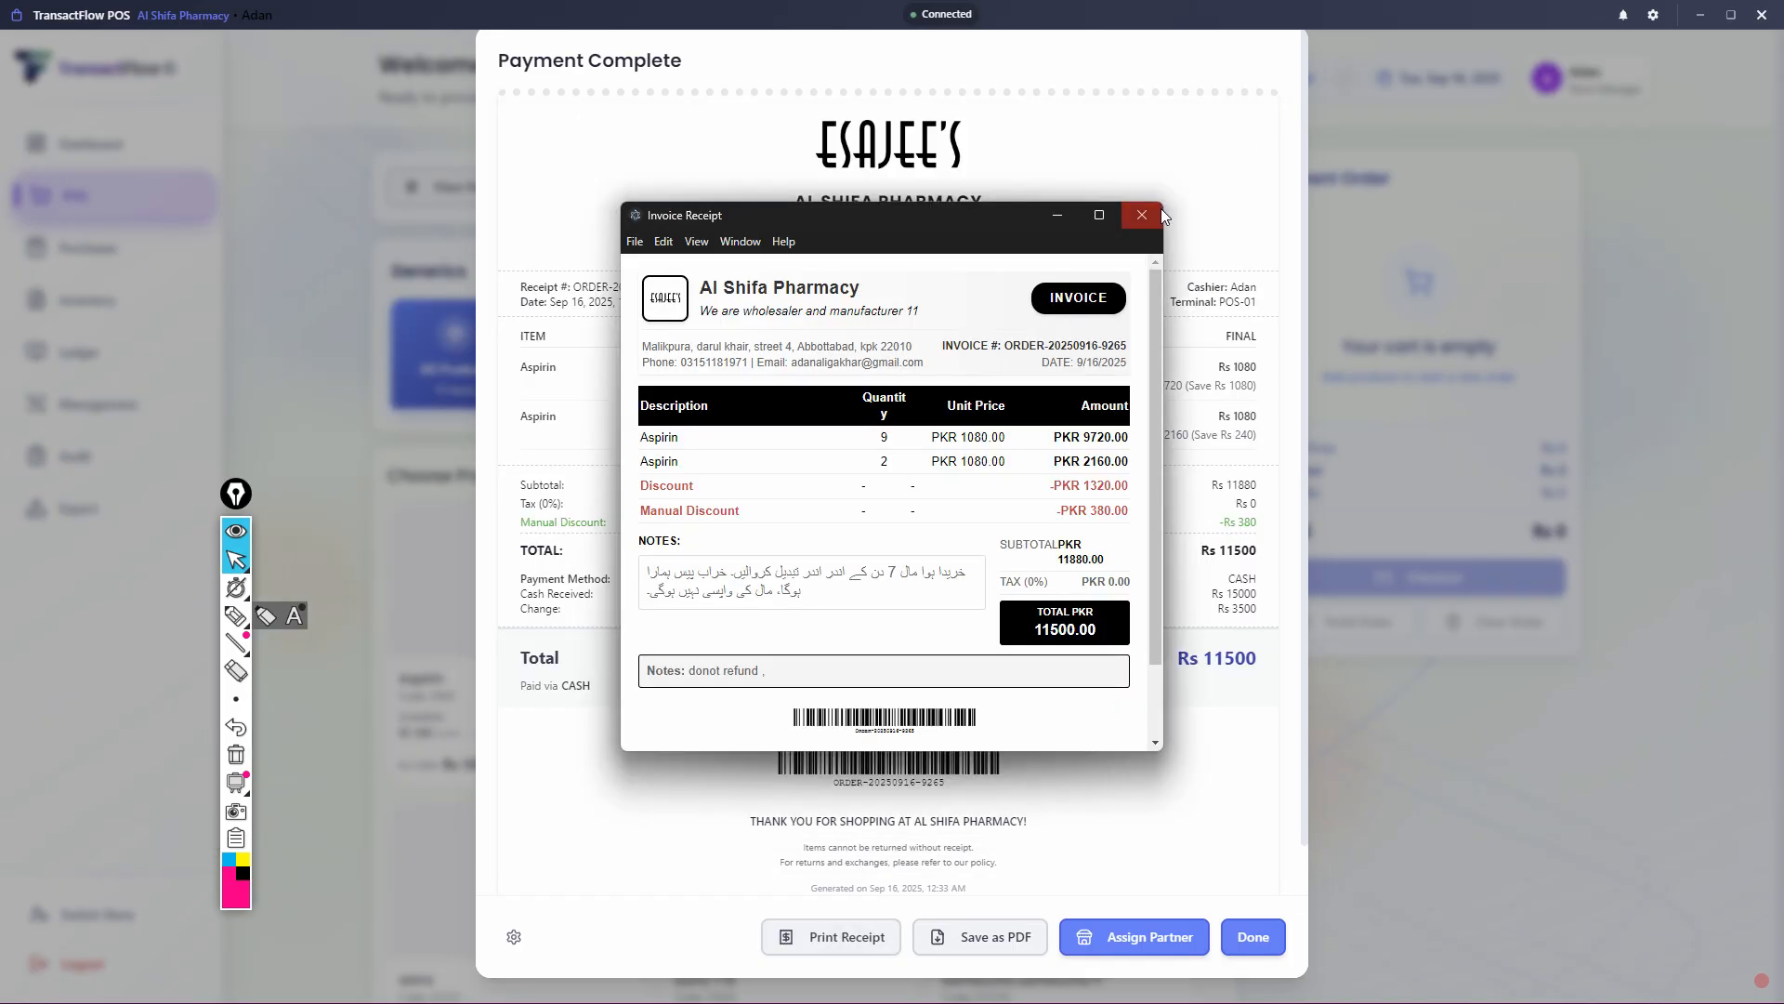
left_click_drag(1164, 281, 1566, 295)
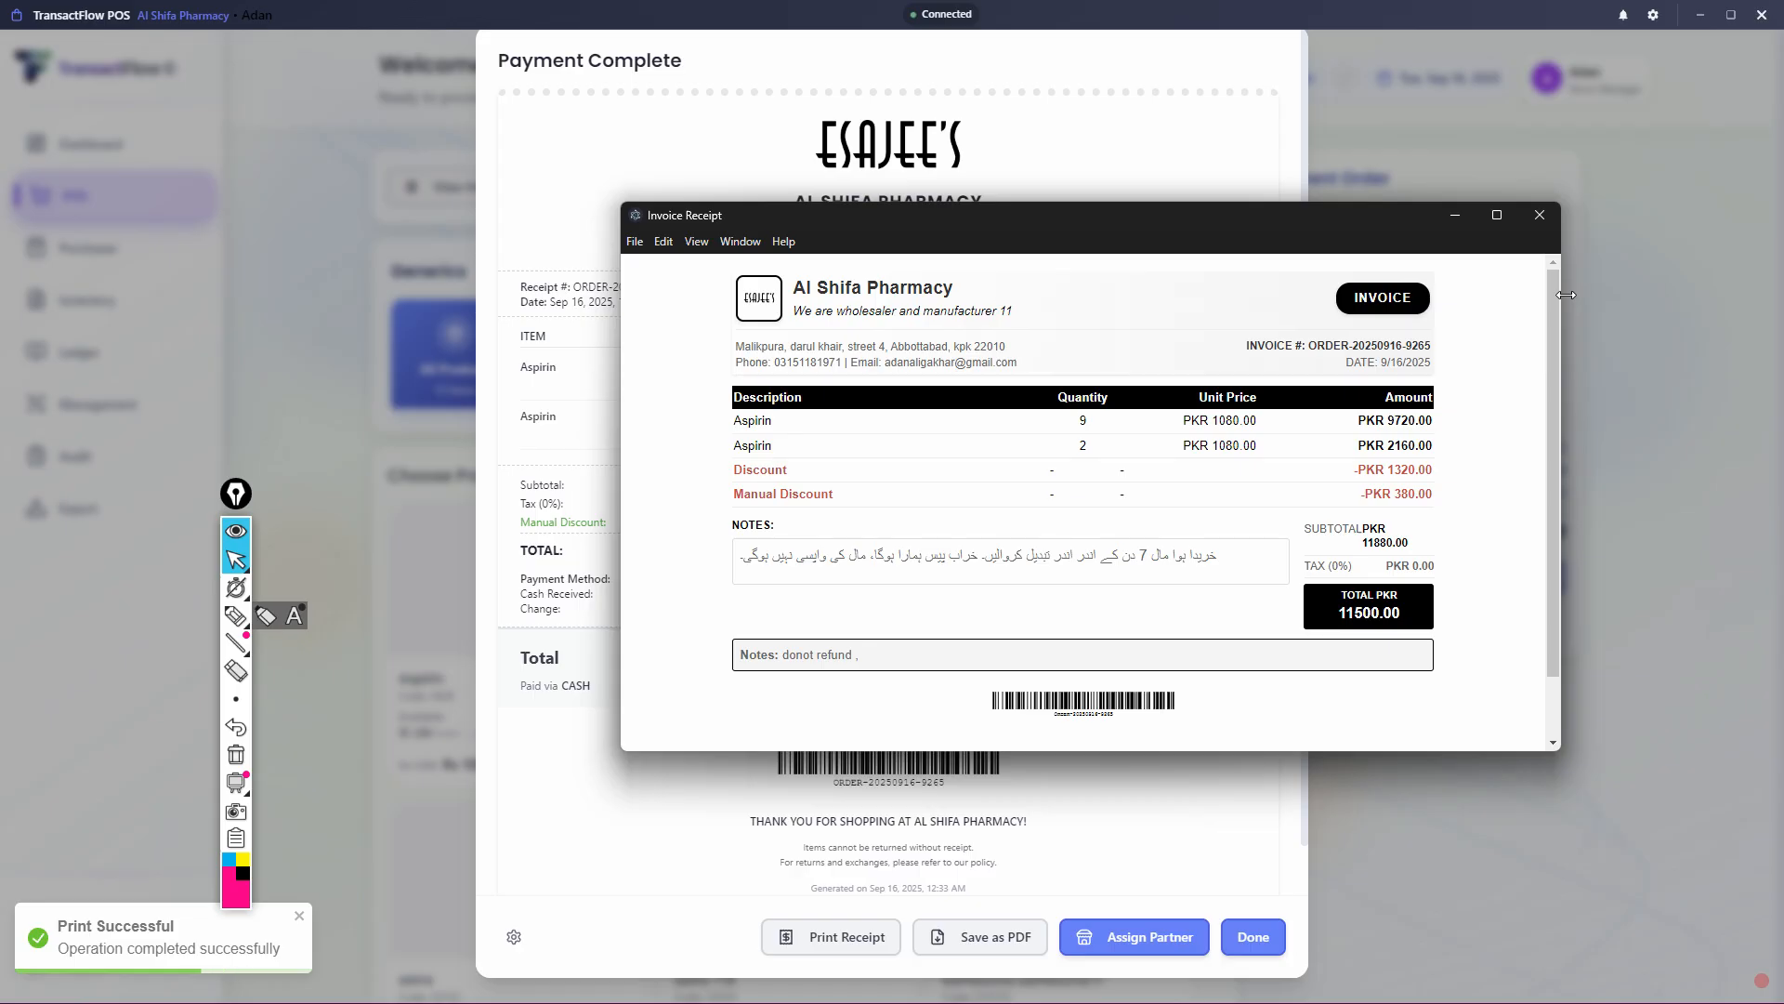
left_click(1541, 216)
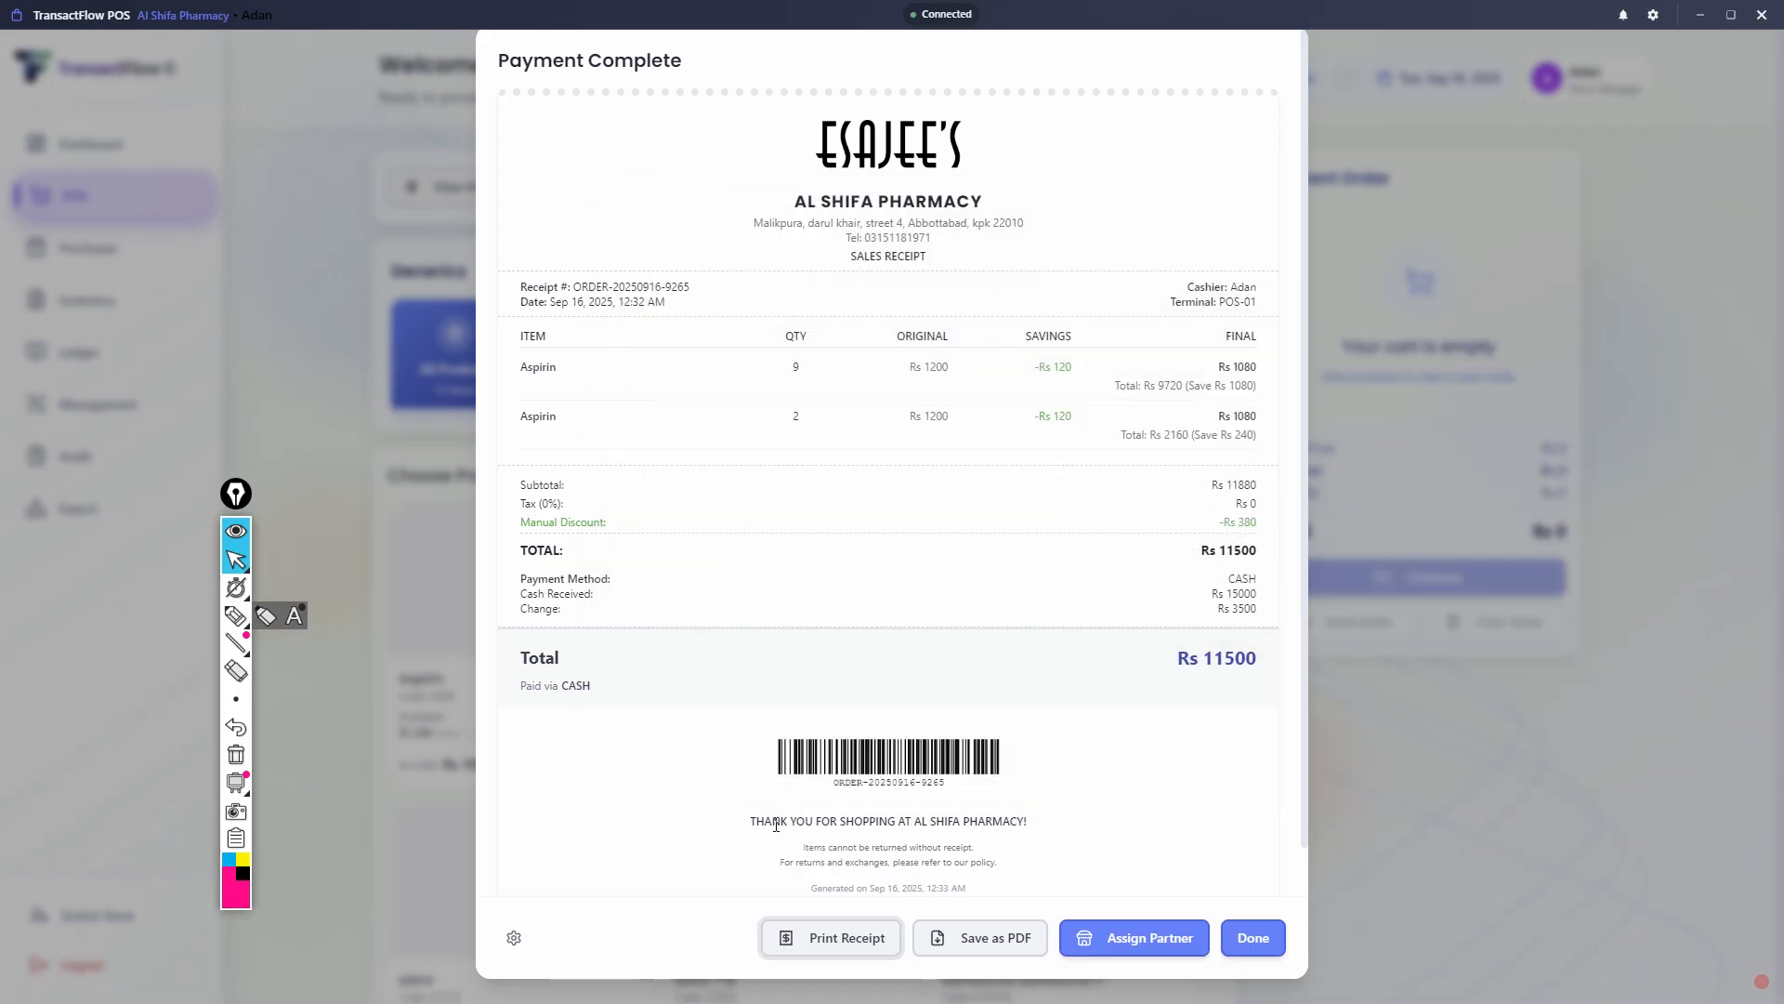